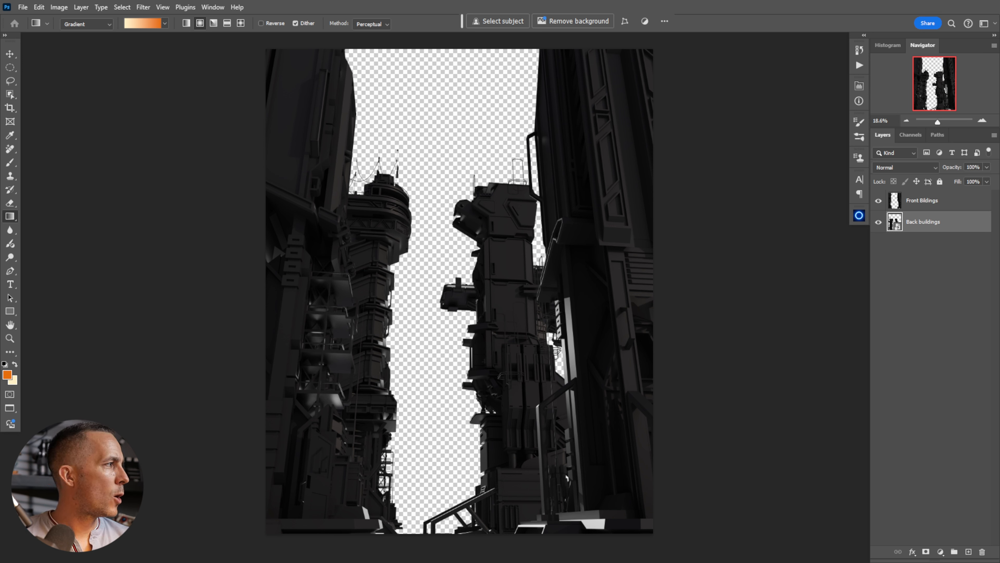
Place the Pipes image at its full 100% size and move its layer above Front Bildings
drag(441, 467, 411, 487)
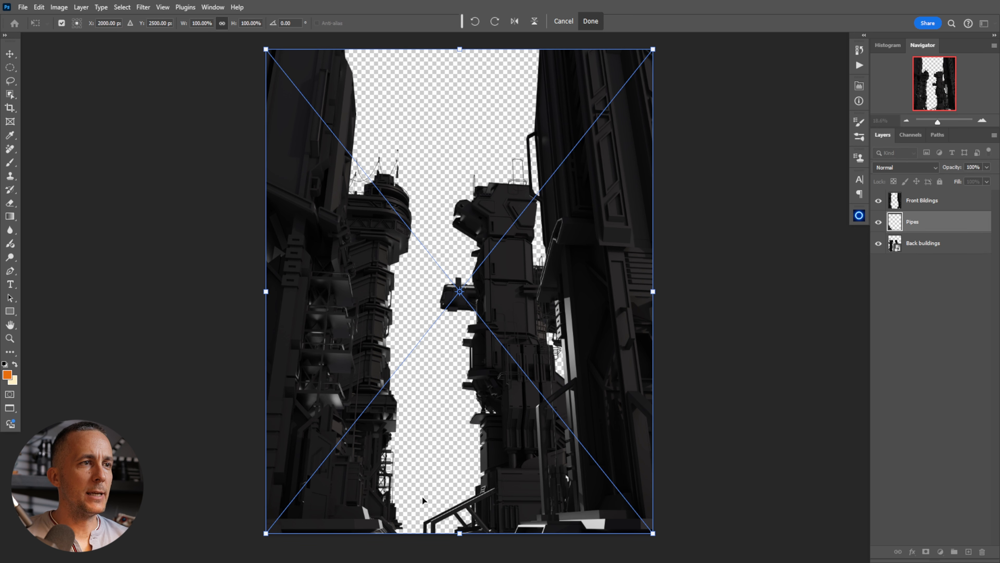
key(Return)
key(g)
drag(941, 224, 940, 197)
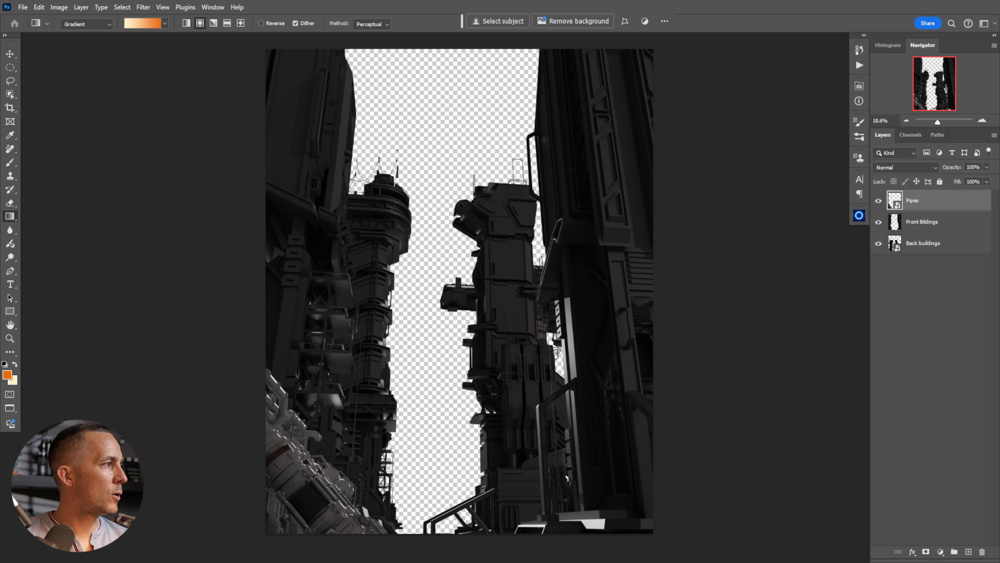
Place the Astronaut image at the top of the layer stack and the Spaceship carrier image beneath the Back buildings layer
drag(402, 458, 453, 485)
key(Return)
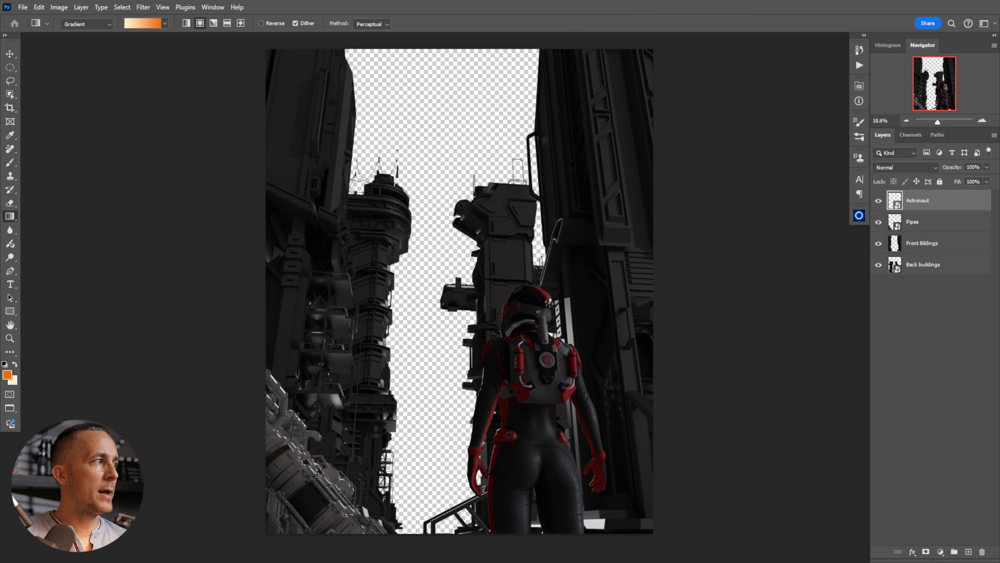
drag(478, 387, 479, 390)
key(Return)
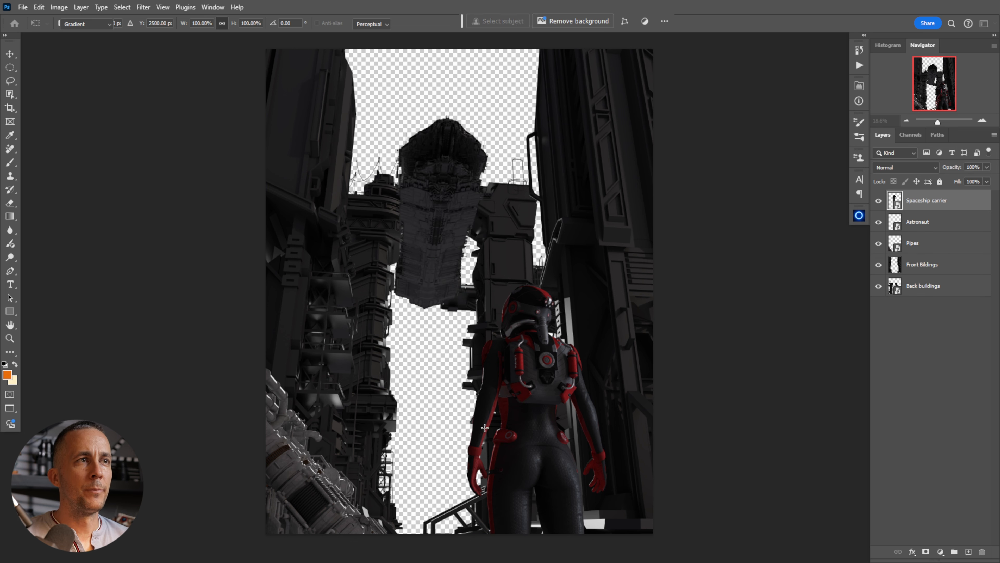
drag(914, 202, 905, 320)
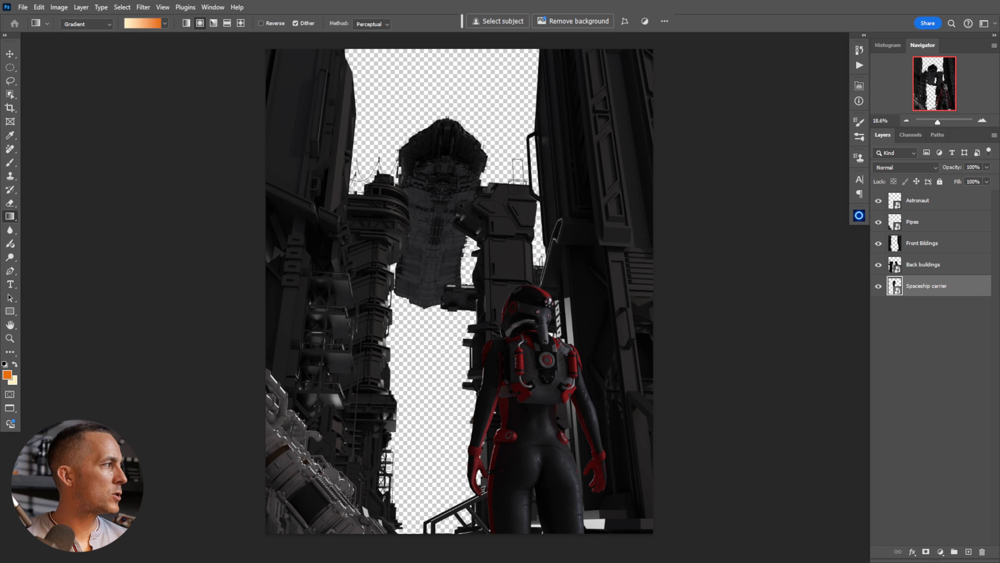
Place the Spaceships image at 100% size directly above the Spaceship carrier layer and keep it selected
drag(570, 331, 457, 347)
key(Return)
key(ctrl+t)
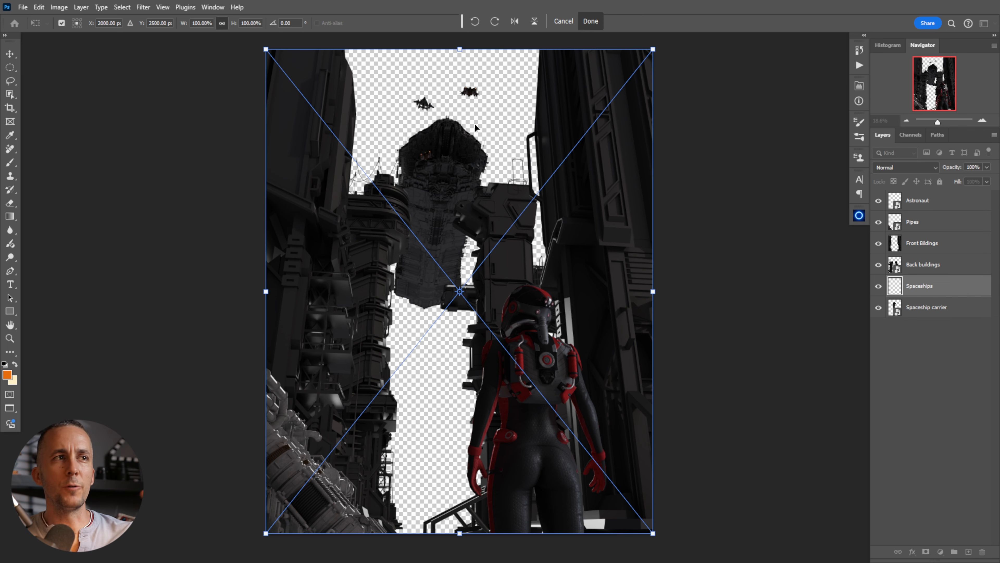
key(Return)
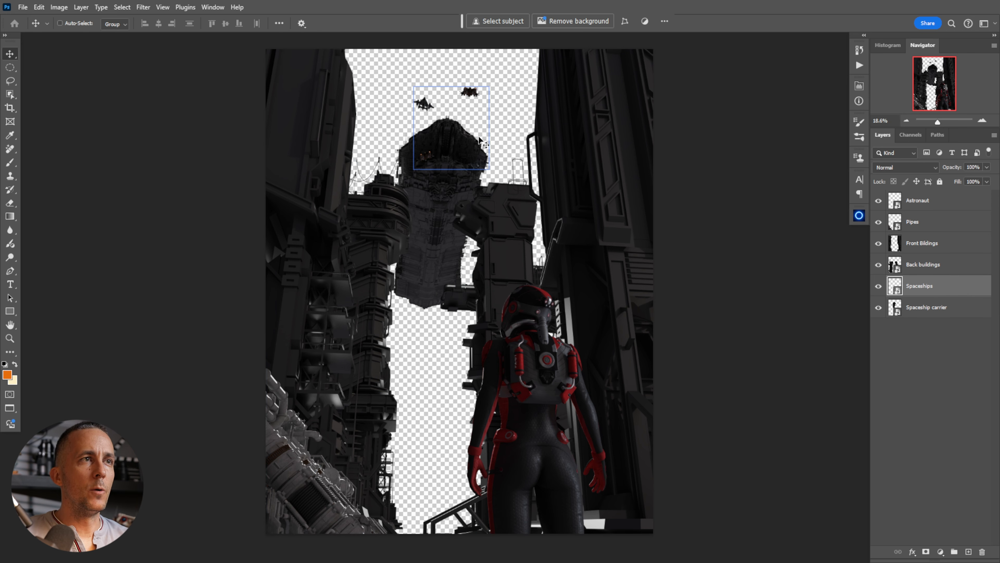
ctrl+click(474, 141)
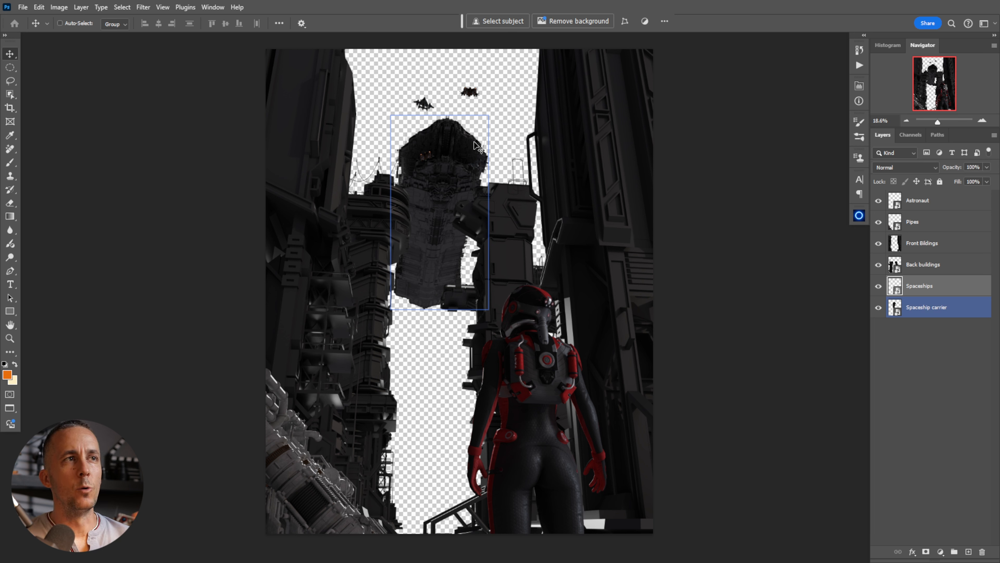
ctrl+click(469, 288)
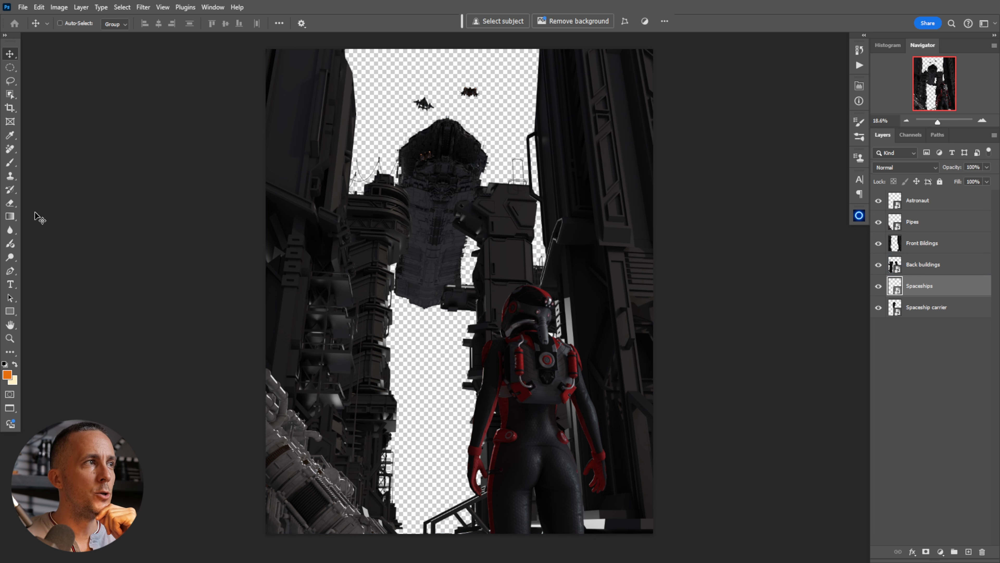
Set up the Gradient tool with the foreground-to-background preset and swap the colors so it runs from cream to orange
click(10, 217)
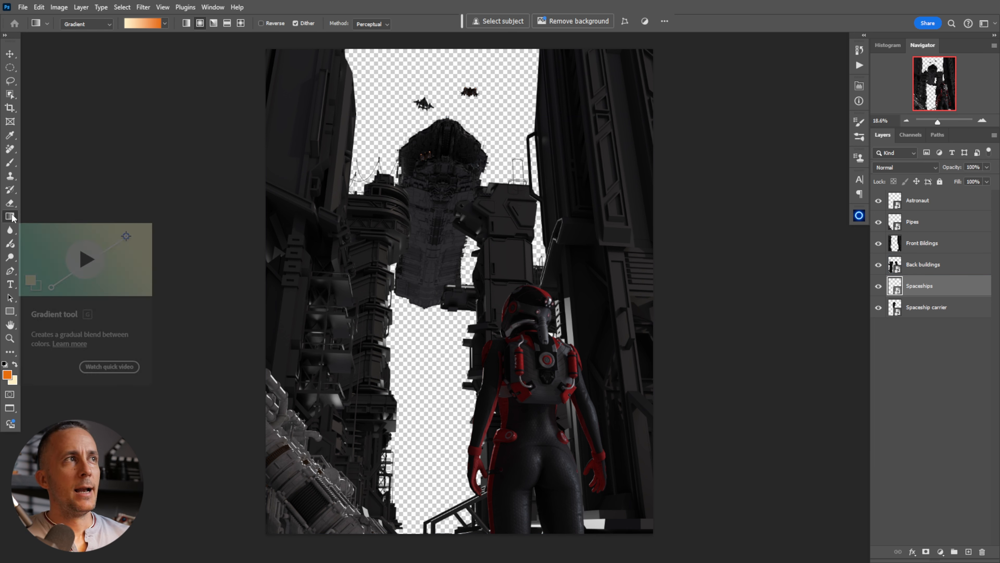
click(140, 25)
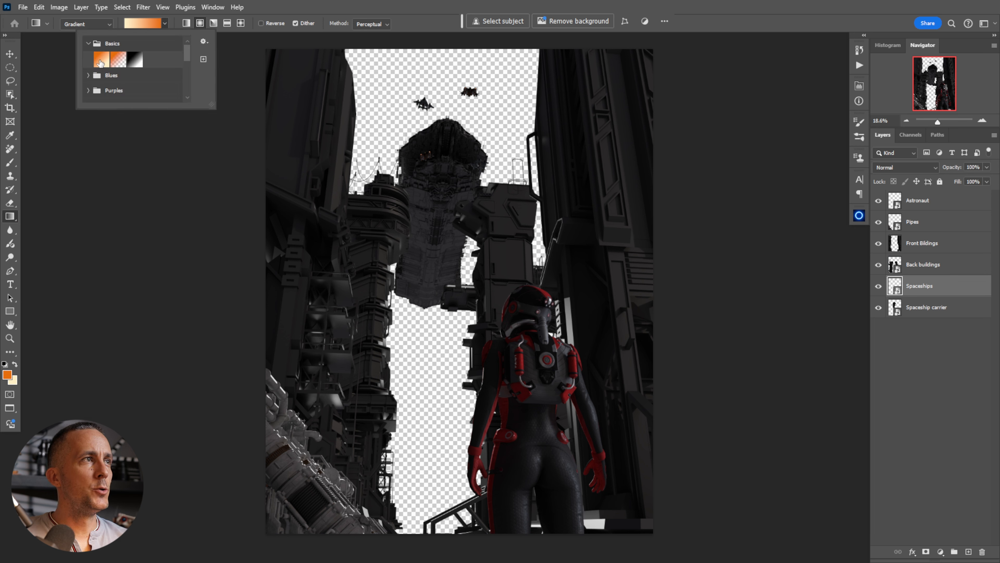
click(101, 60)
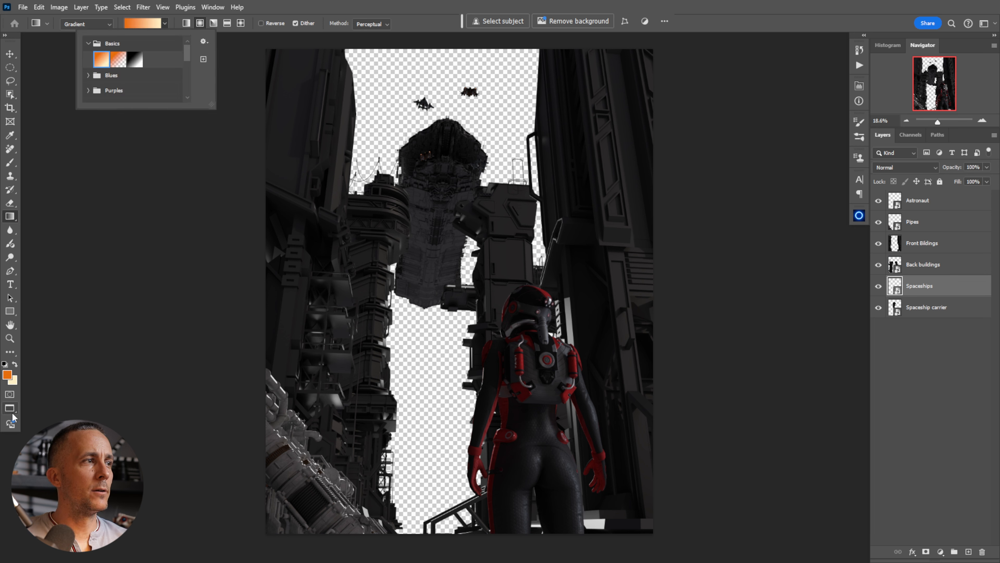
click(16, 365)
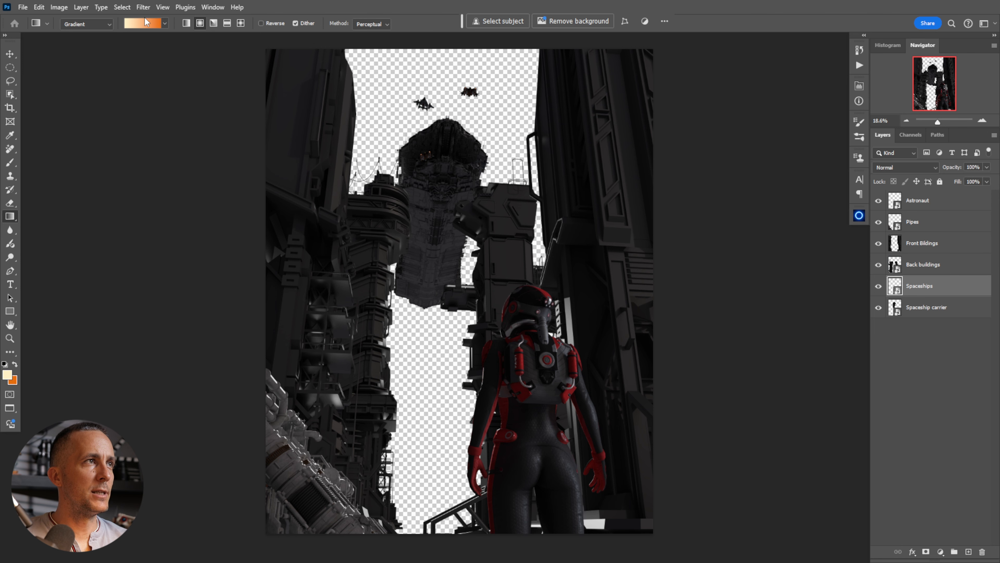
click(164, 24)
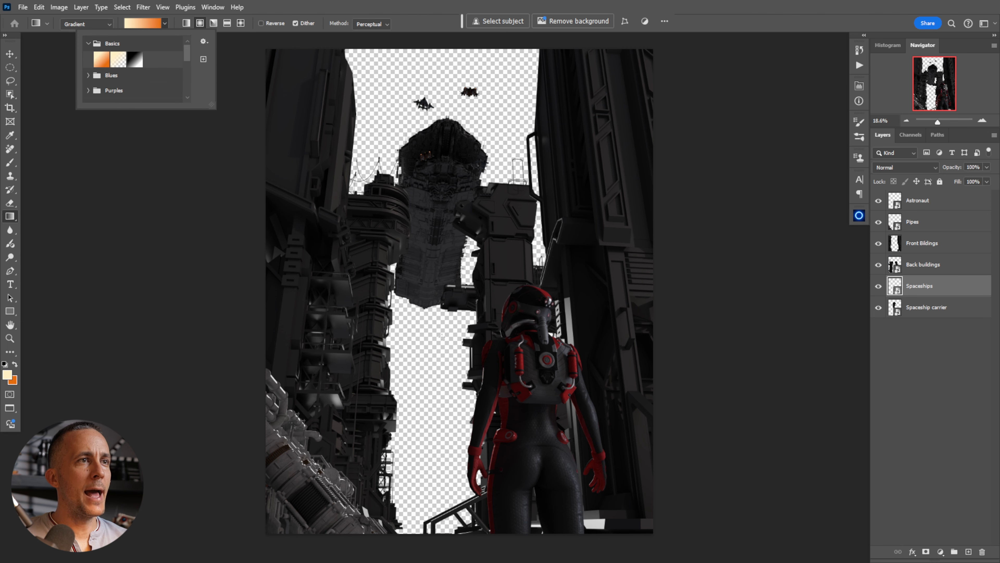
Draw a radial cream-to-orange gradient fill behind the buildings, centered between the two back towers and spanning nearly the full canvas height
click(442, 266)
drag(436, 262, 536, 492)
drag(438, 265, 442, 285)
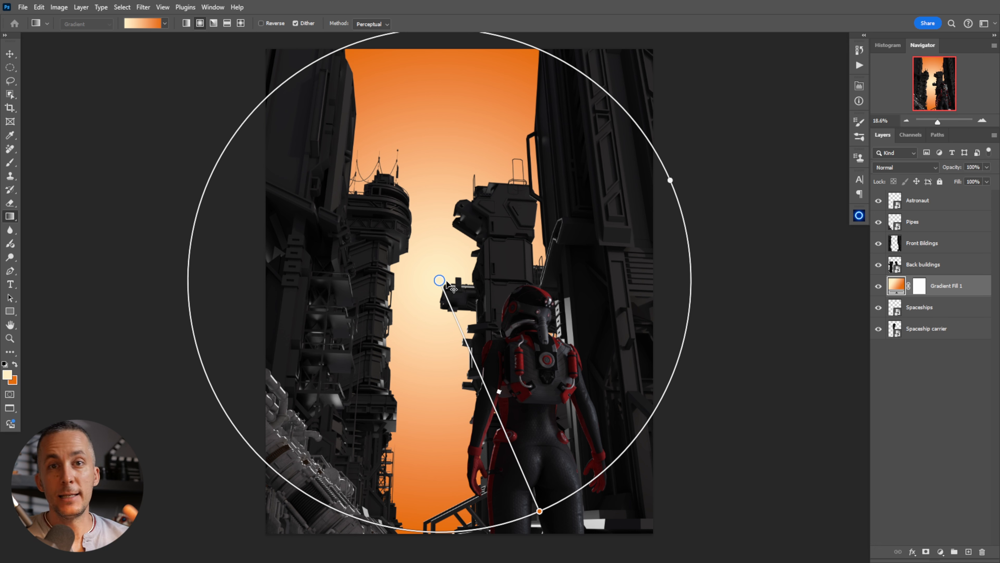
drag(440, 280, 438, 290)
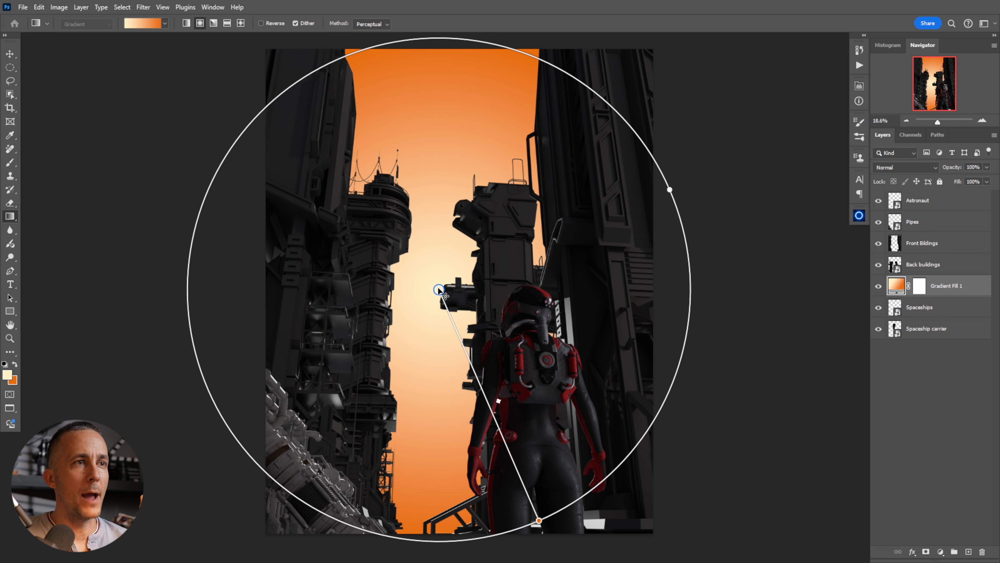
right_click(463, 284)
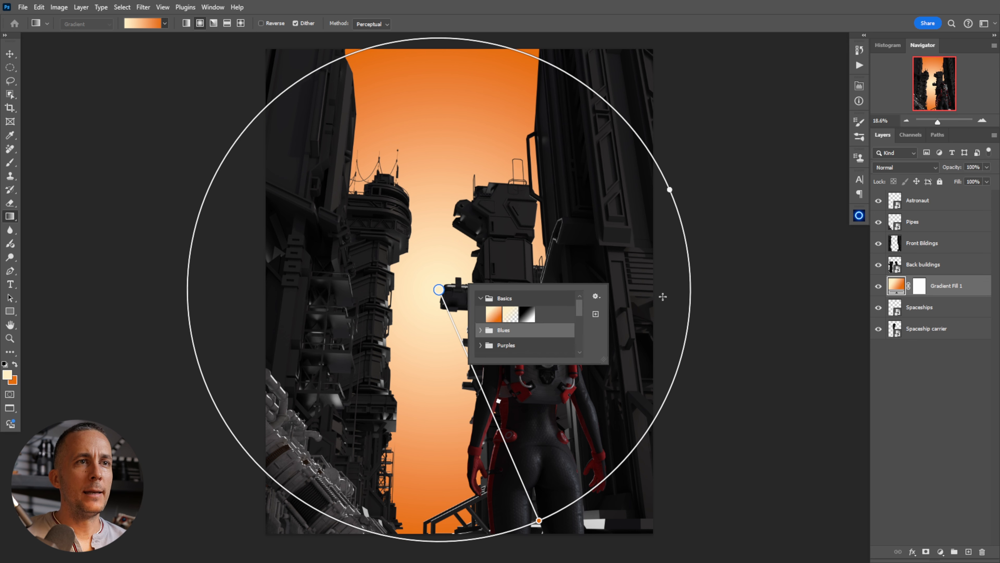
double_click(896, 286)
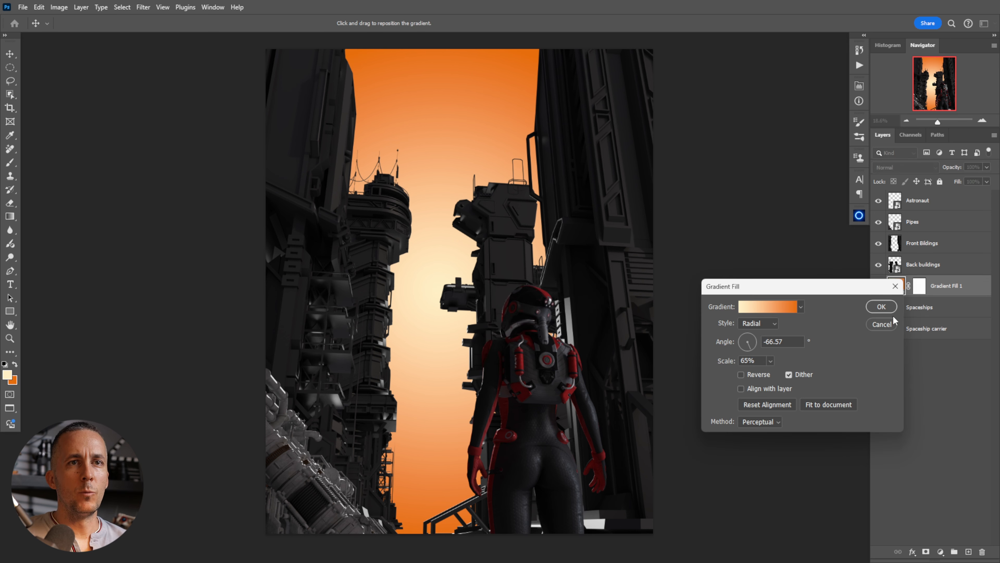
click(899, 292)
Move the gradient fill layer to the bottom of the layer stack, beneath Spaceship carrier
drag(945, 286, 945, 339)
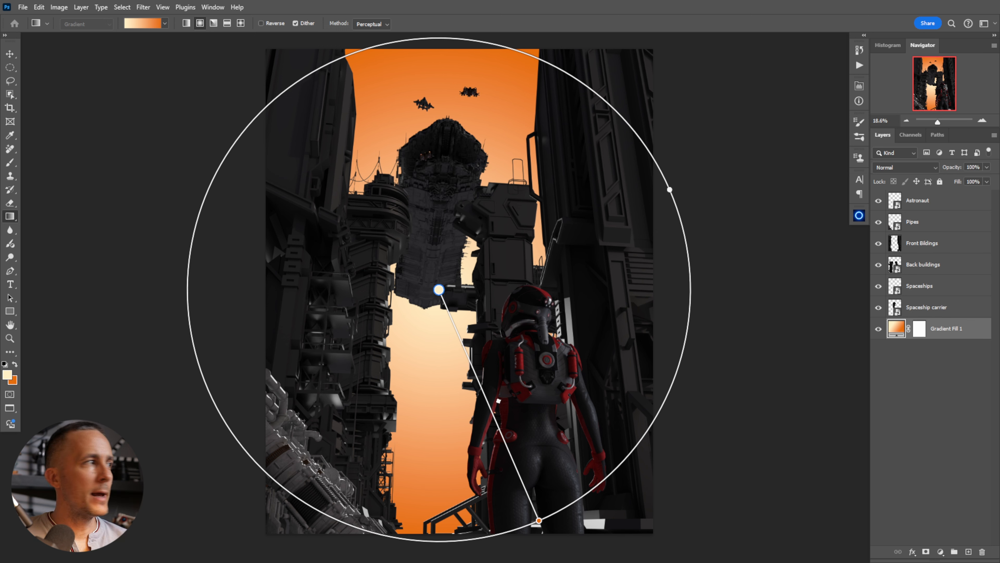
Place the sunset desert photo above Gradient Fill 1, scaled to about 576% with its bright sun glow just below the carrier
drag(53, 425, 478, 389)
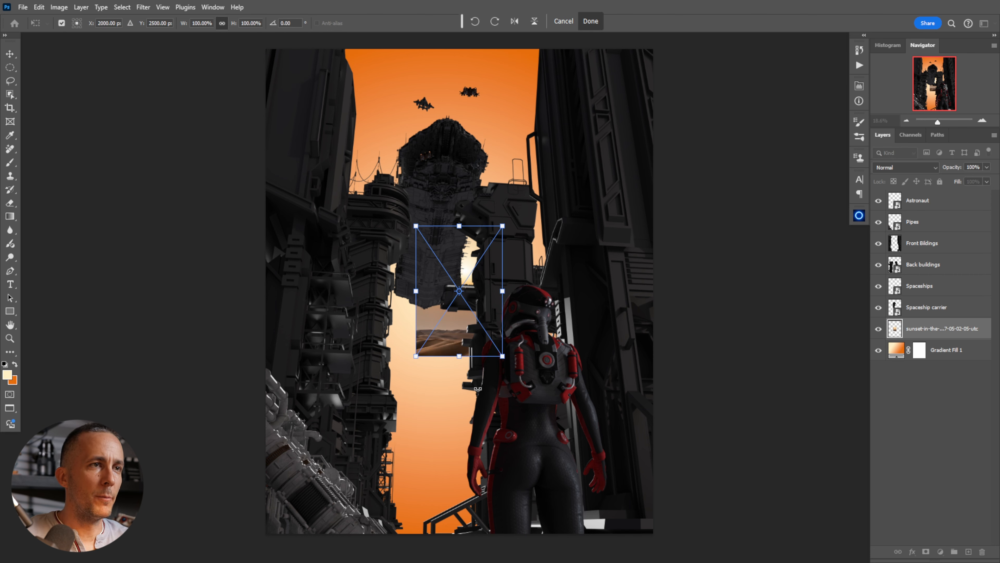
drag(502, 290, 715, 301)
drag(578, 236, 518, 337)
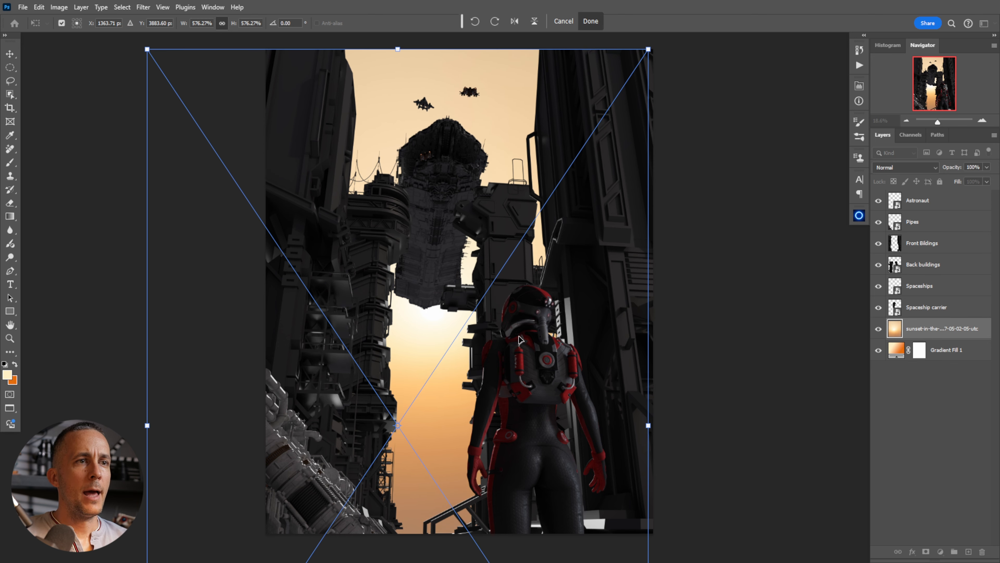
key(Return)
click(878, 329)
click(878, 332)
Put the Back buildings layer in a group and name the group Back buildings
scroll(473, 321, down, 2)
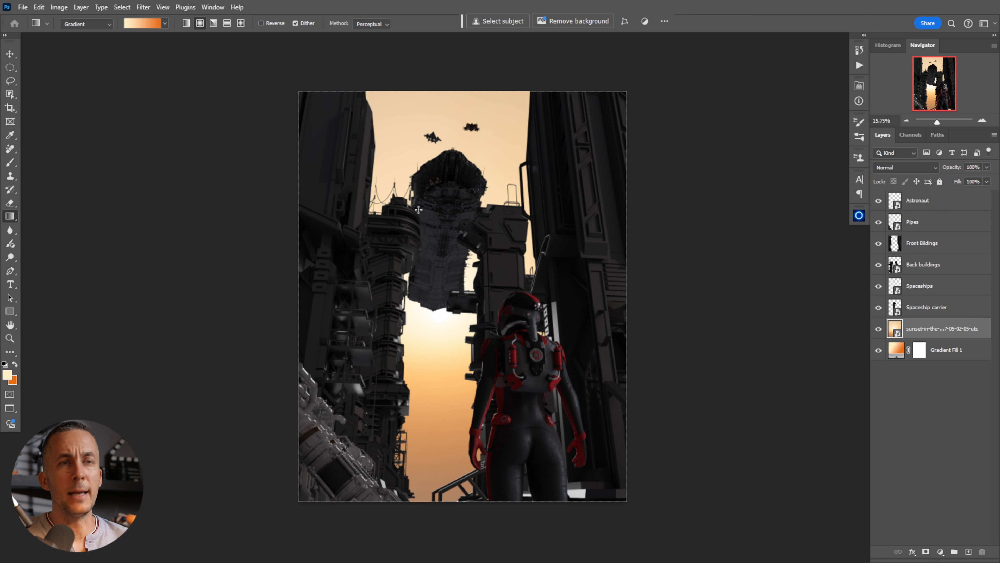
scroll(476, 251, up, 2)
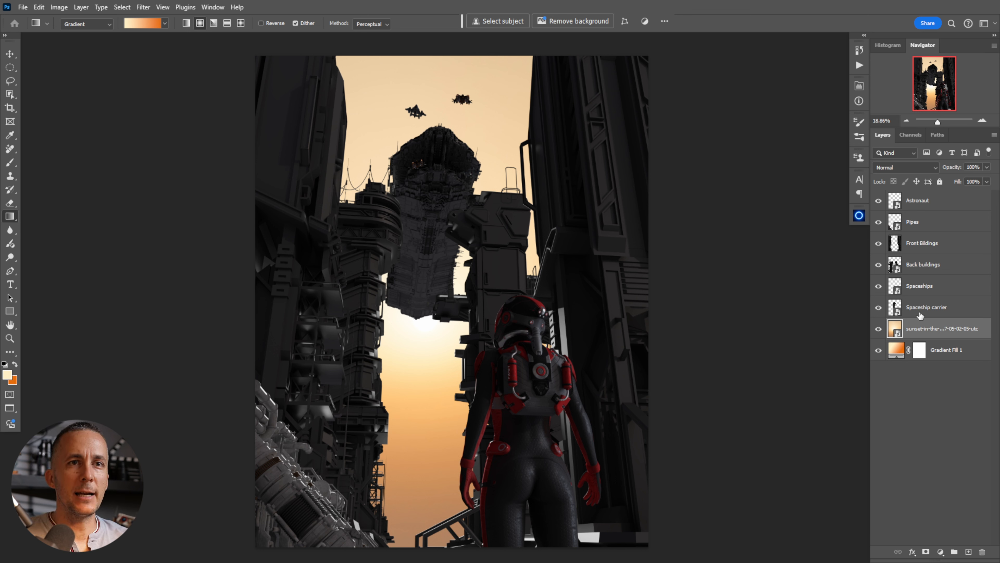
click(925, 266)
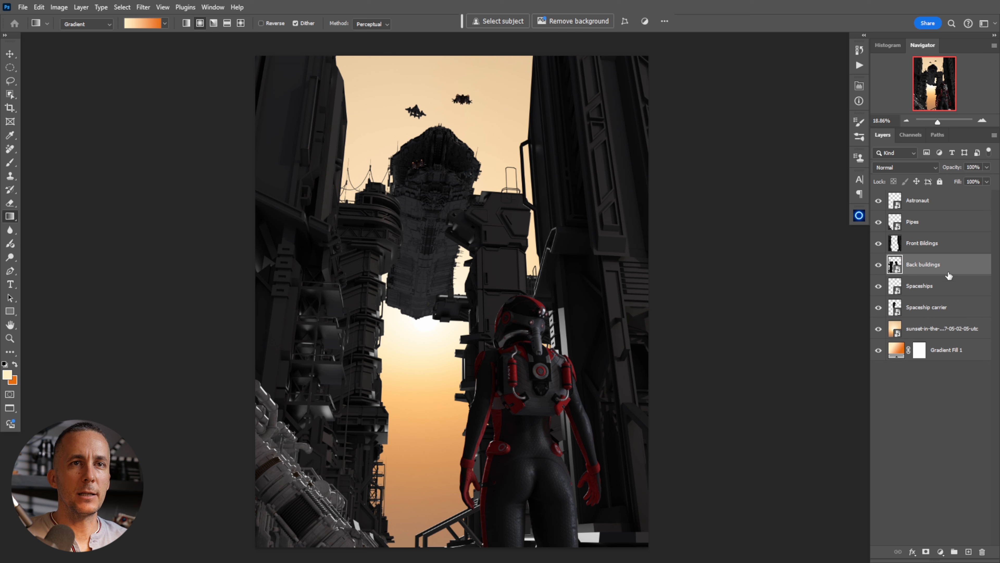
double_click(928, 265)
key(ctrl+c)
key(Return)
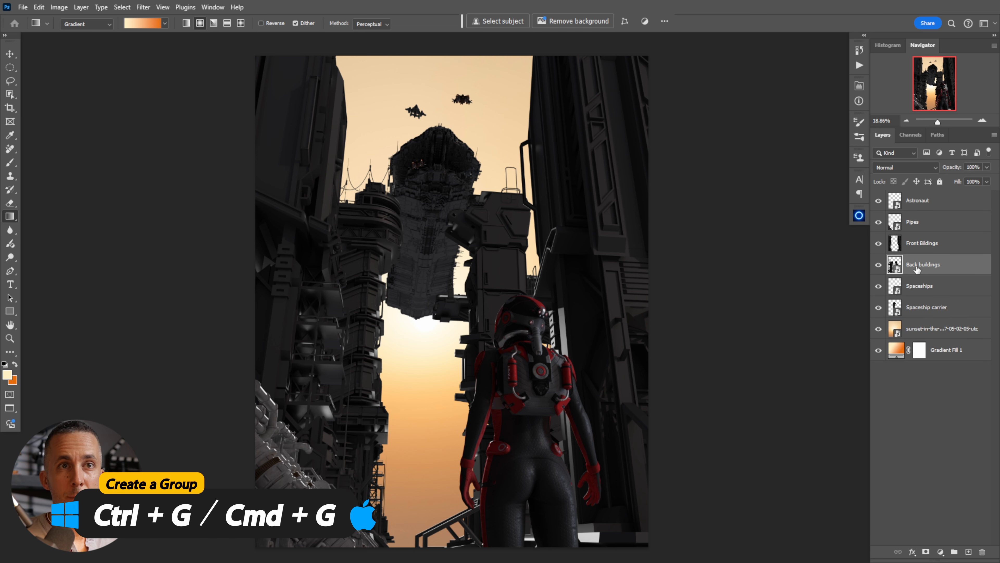
key(ctrl+g)
double_click(915, 263)
key(ctrl+v)
key(Return)
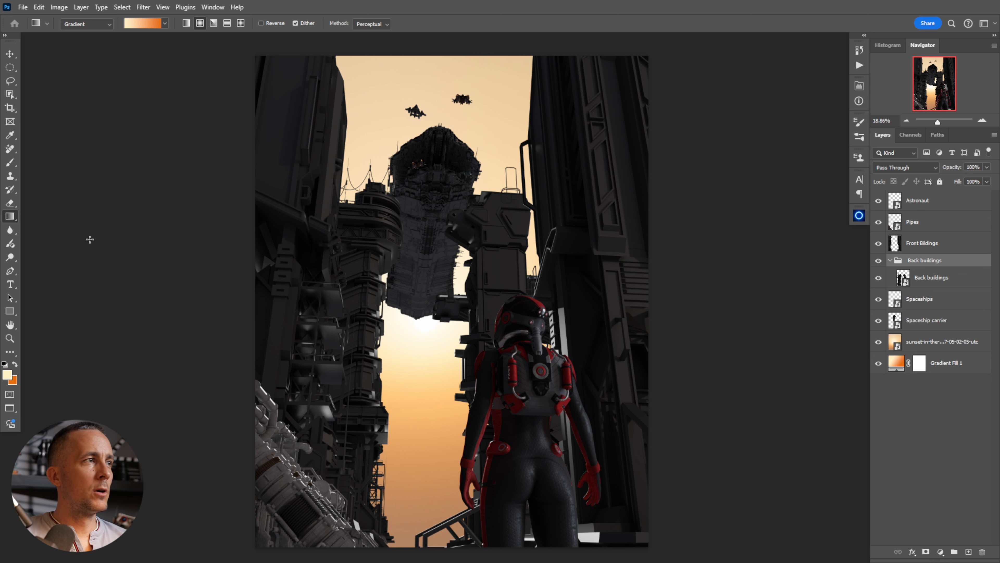
Make orange the foreground color and choose the foreground-to-transparent gradient preset
click(143, 27)
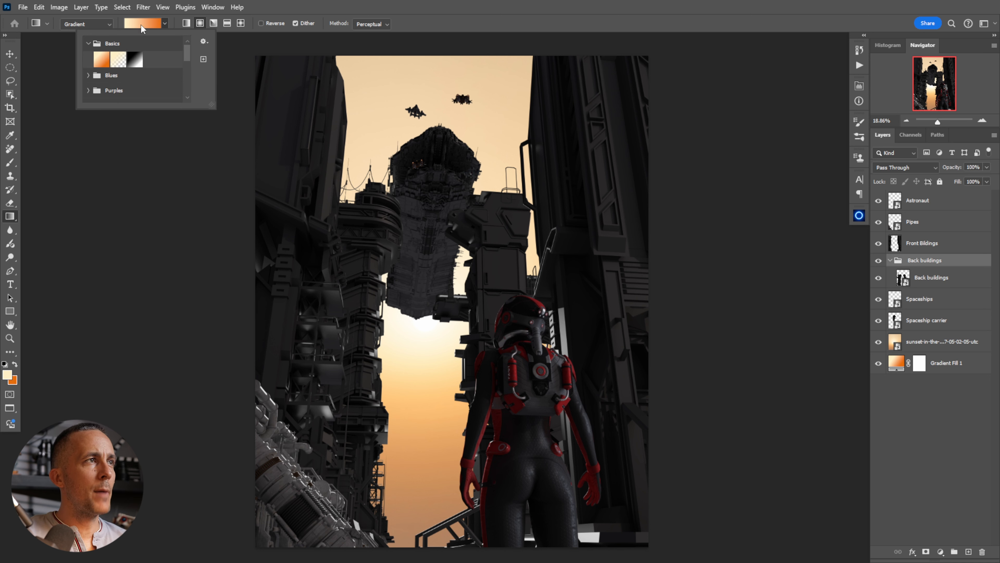
click(92, 165)
key(x)
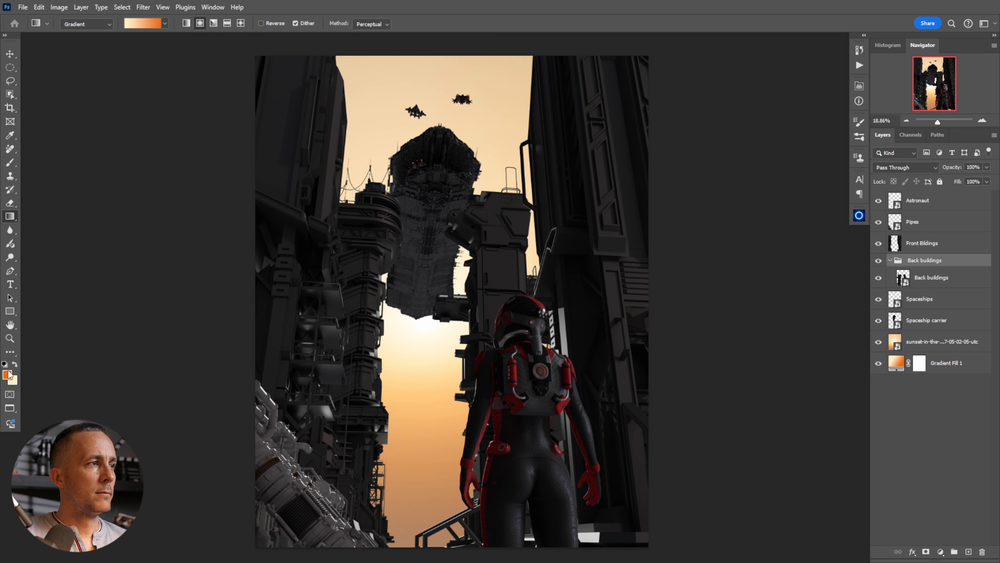
click(144, 26)
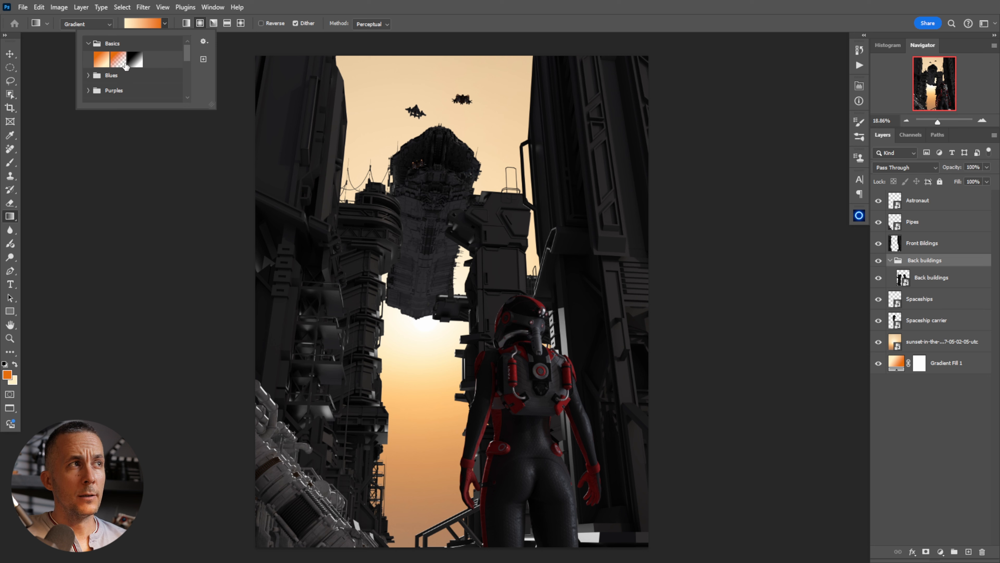
click(118, 60)
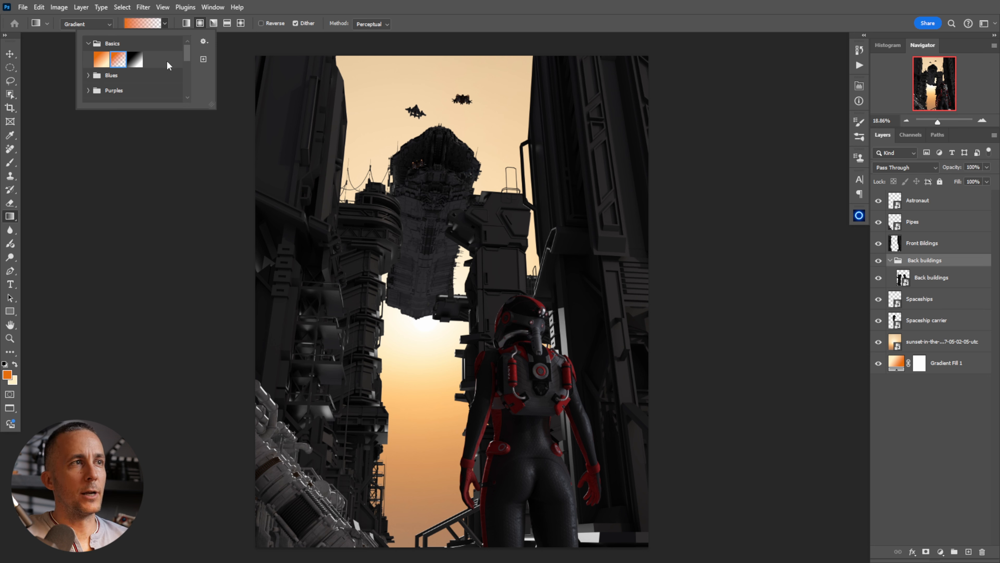
Draw a linear orange-to-transparent gradient fill over the back buildings, from the top of the carrier to near the canvas's lower edge
drag(442, 121, 443, 268)
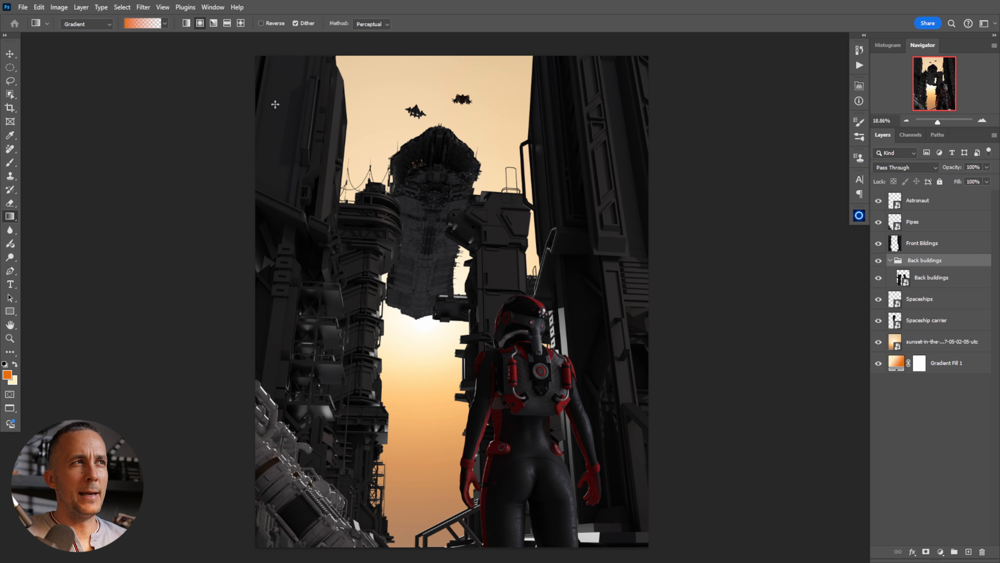
key(ctrl+z)
click(187, 25)
drag(431, 130, 430, 532)
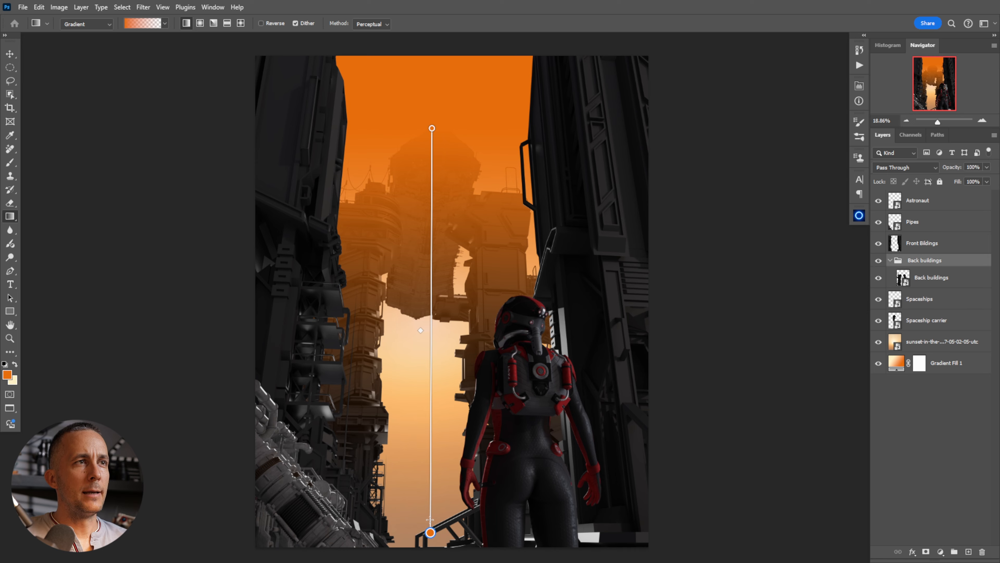
Reposition the linear gradient's ends, one just above the astronaut's helmet and the other well below the canvas
scroll(437, 343, down, 3)
drag(411, 379, 407, 543)
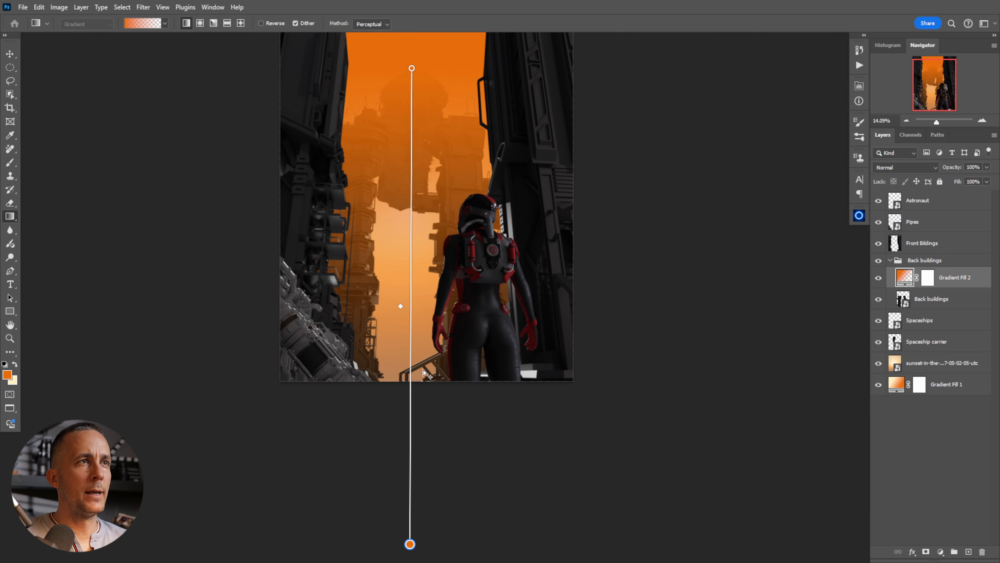
drag(412, 68, 411, 163)
drag(409, 544, 414, 489)
Move the Gradient Fill 2 layer above the Back buildings group and clip it to that group
drag(908, 283, 919, 254)
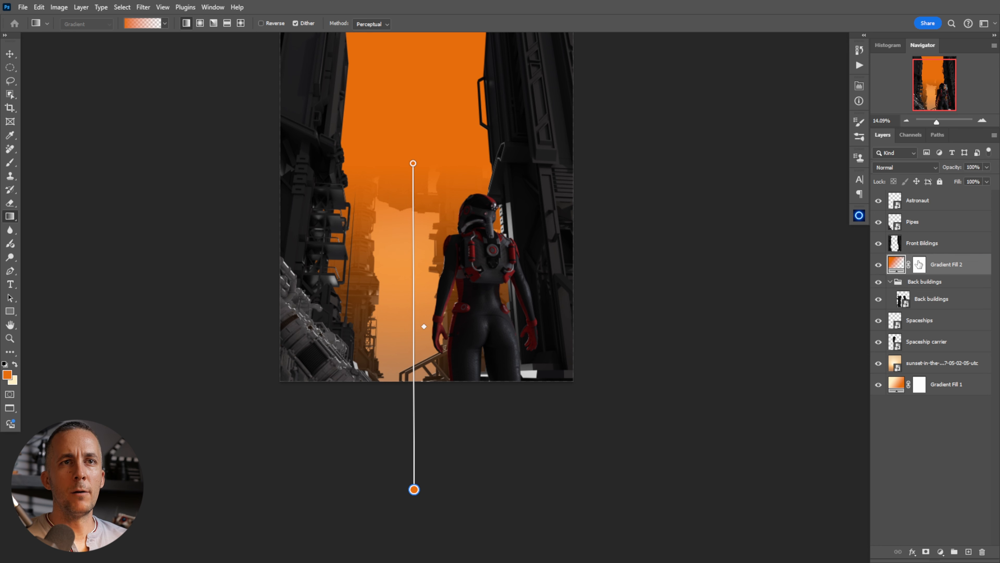
alt+click(903, 275)
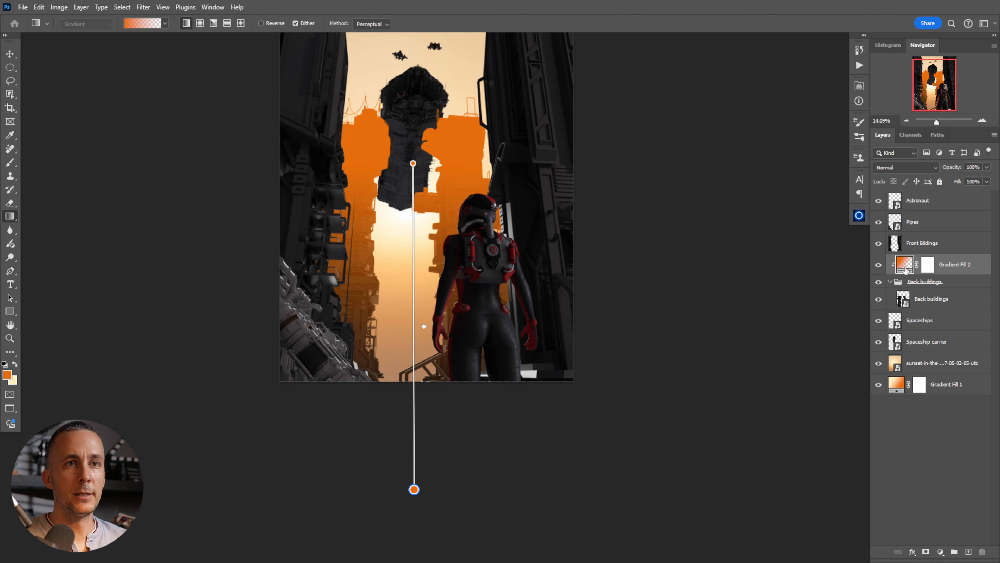
Lower the opacity of the back buildings' Gradient Fill 2 layer to 74%
click(435, 146)
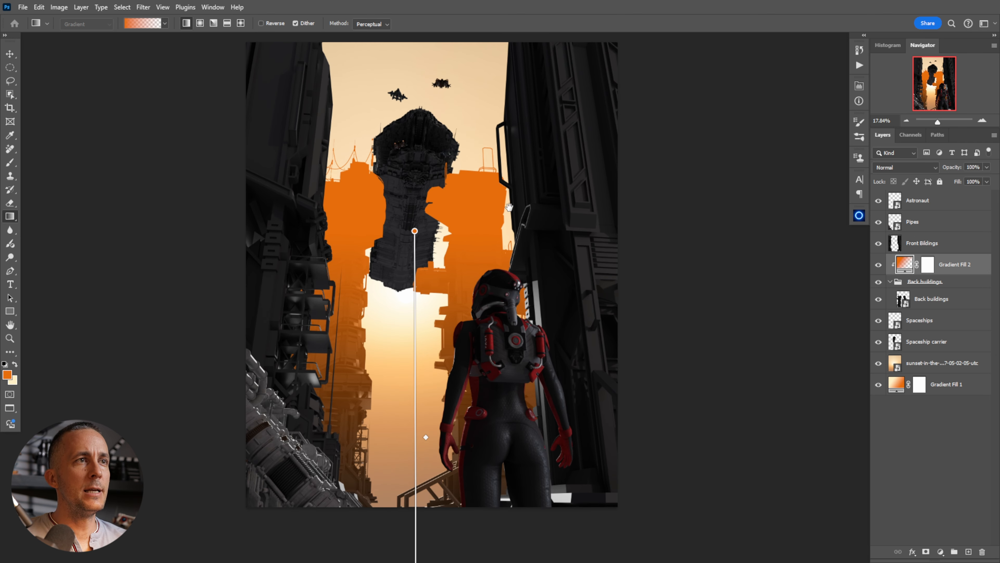
drag(955, 169, 949, 171)
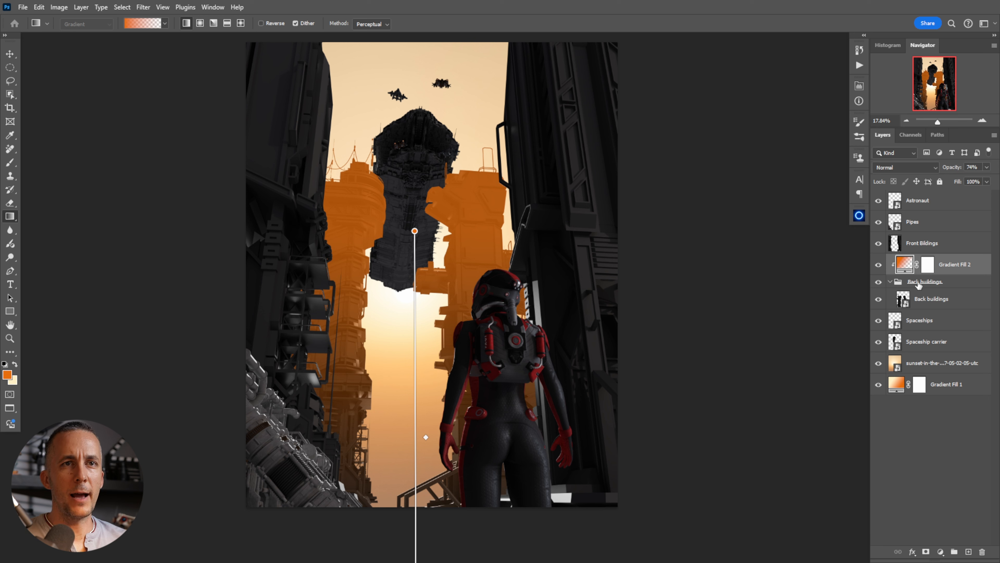
Group the Front Bildings layer in a group named Front Bildings, and clip a duplicate of Gradient Fill 2 to that group
click(920, 244)
key(ctrl+g)
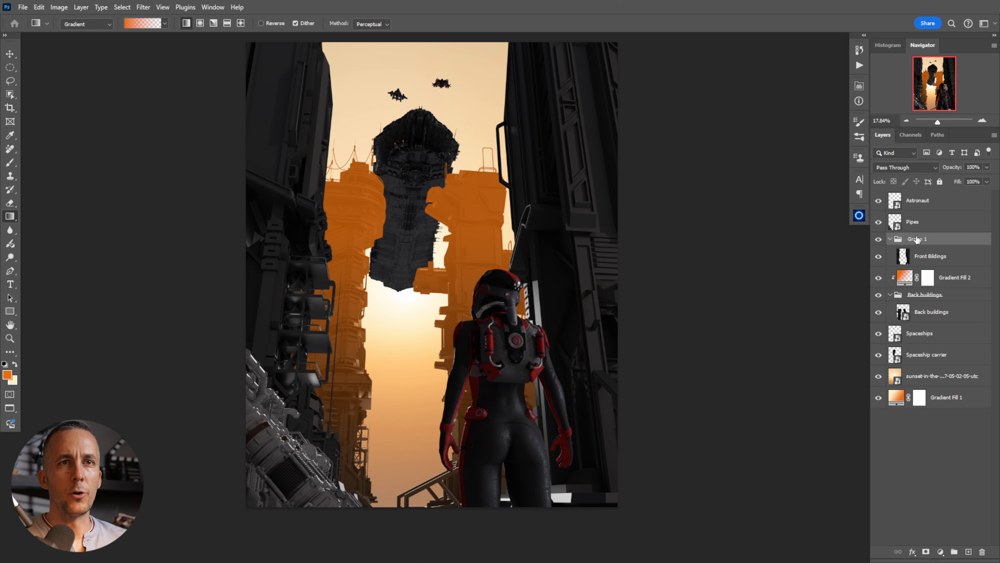
double_click(931, 255)
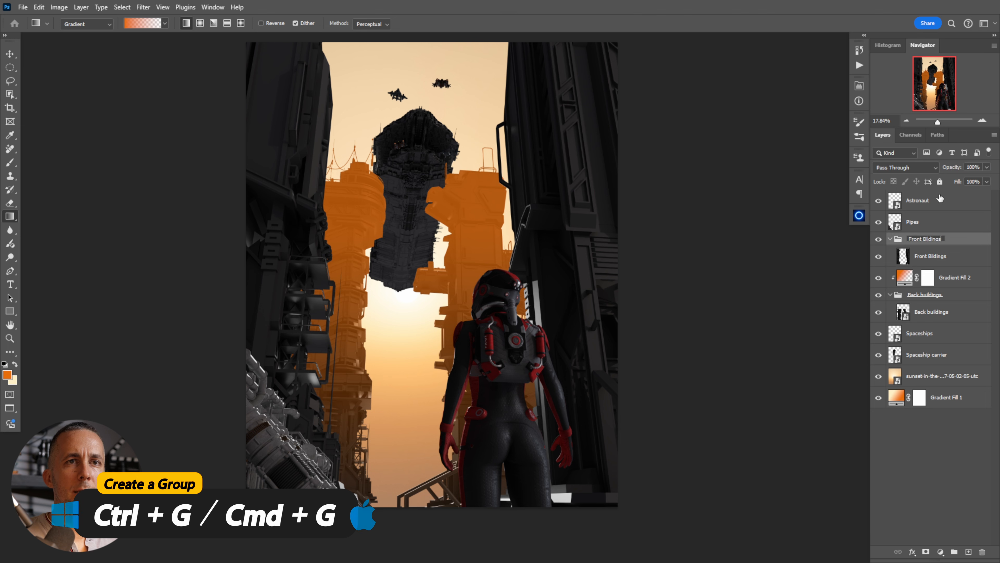
drag(905, 281, 905, 236)
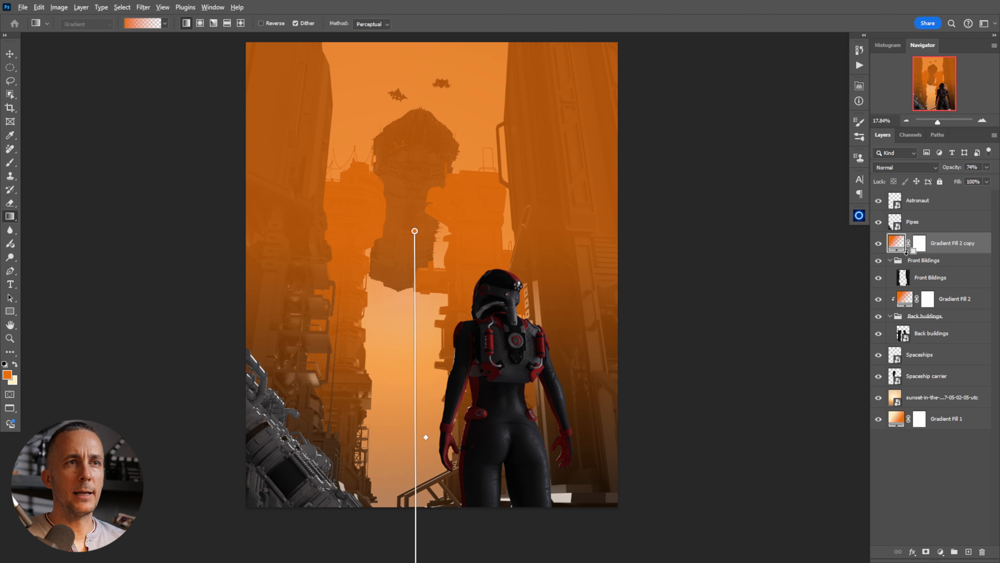
alt+click(908, 253)
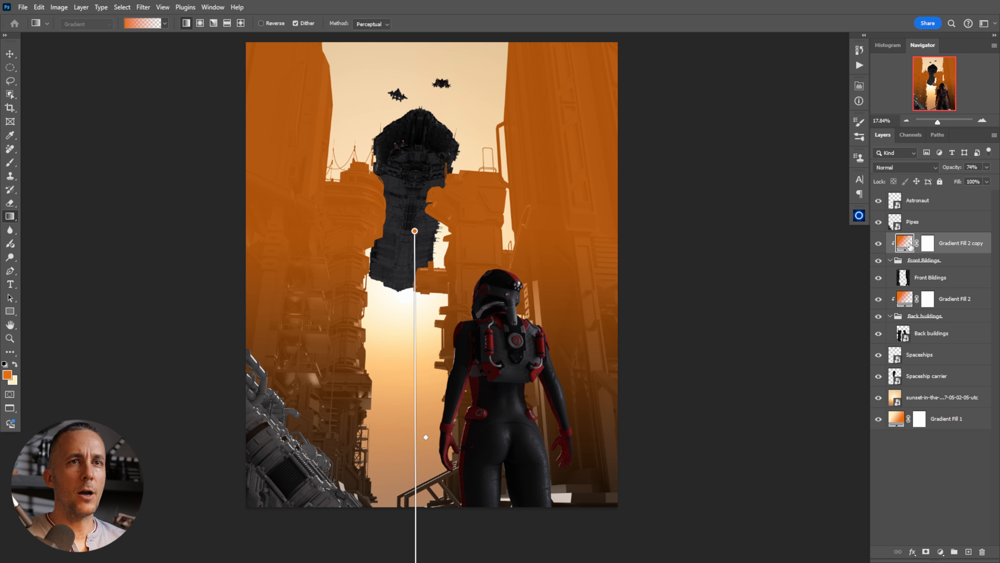
Add a Hue/Saturation adjustment above Gradient Fill 2 copy, clip it to the front buildings group, and shift its hue to about -1
click(941, 551)
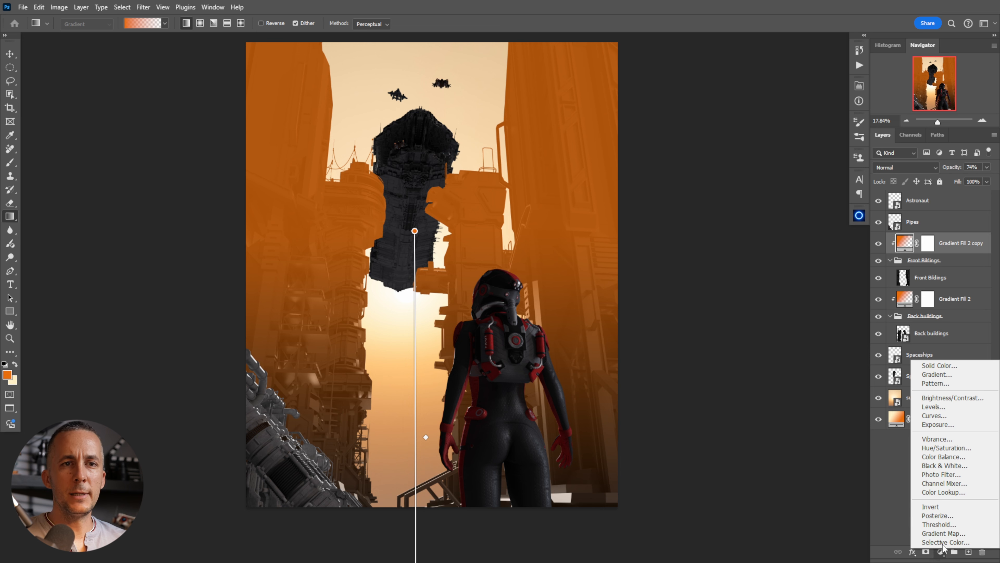
click(947, 449)
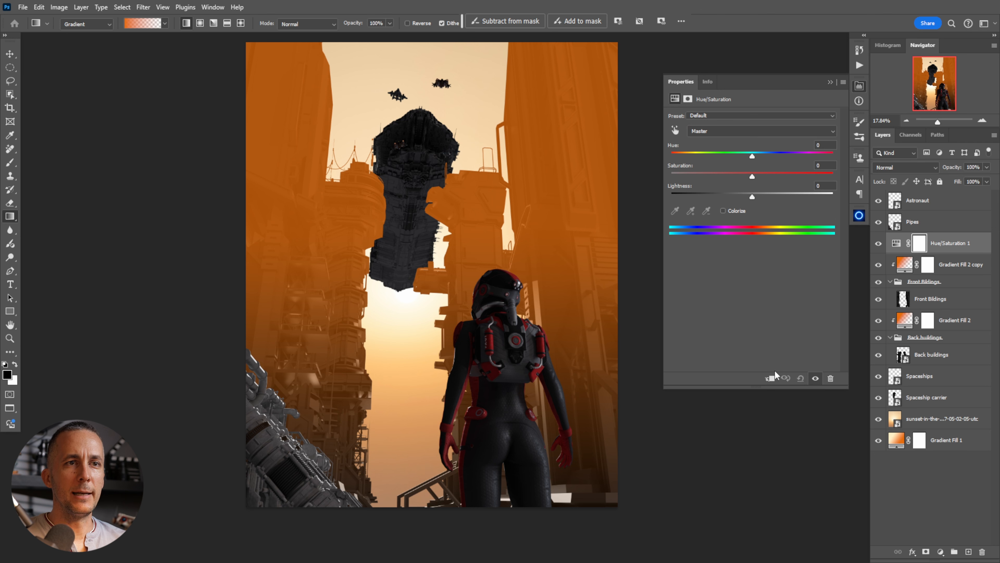
click(770, 378)
mouse_move(752, 157)
mouse_down()
mouse_move(732, 154)
mouse_move(752, 156)
mouse_move(728, 175)
mouse_move(762, 173)
mouse_move(752, 175)
mouse_move(750, 154)
mouse_up()
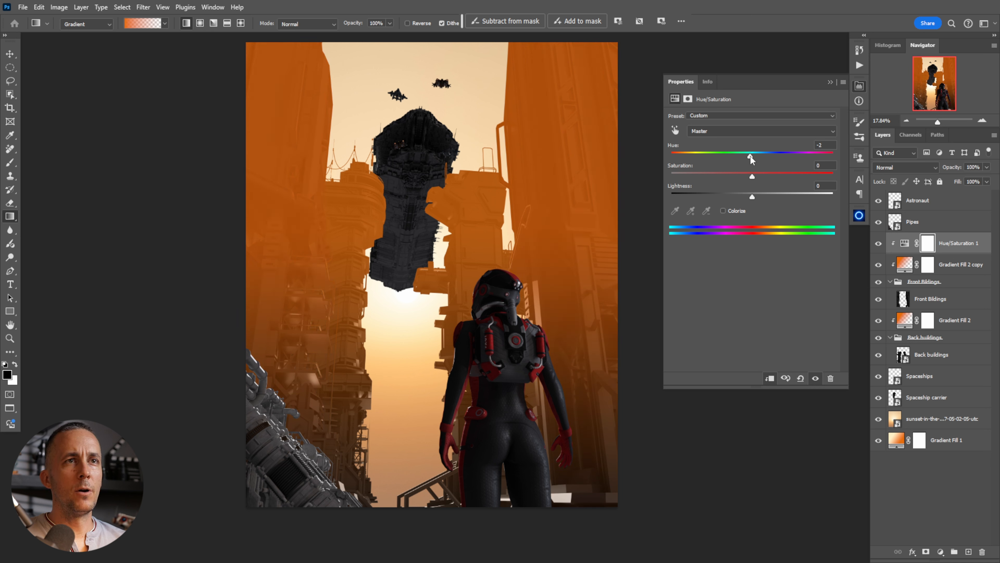
Duplicate the Hue/Saturation adjustment above Gradient Fill 2, clip it to the back buildings, and set its saturation to -15
drag(904, 246, 908, 330)
alt+click(906, 333)
drag(750, 176, 739, 179)
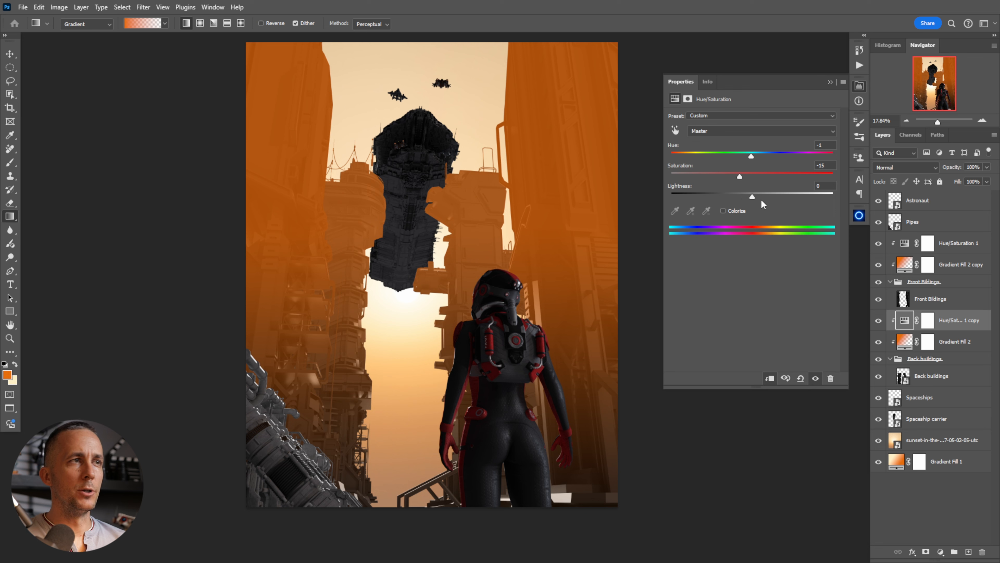
click(830, 82)
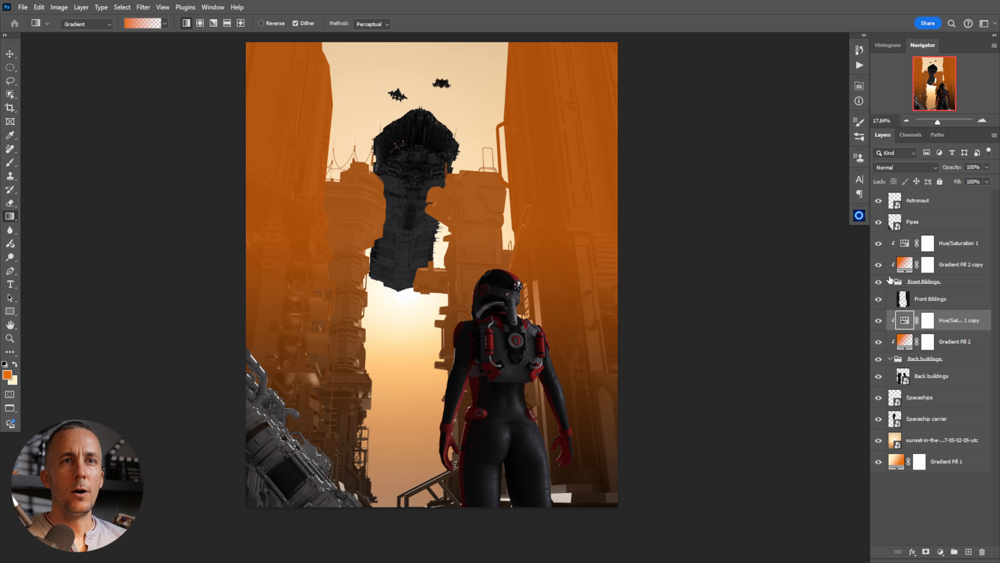
Set the front buildings' gradient opacity to 44% and pull its lower end up to just below the canvas edge
click(905, 266)
drag(951, 169, 948, 171)
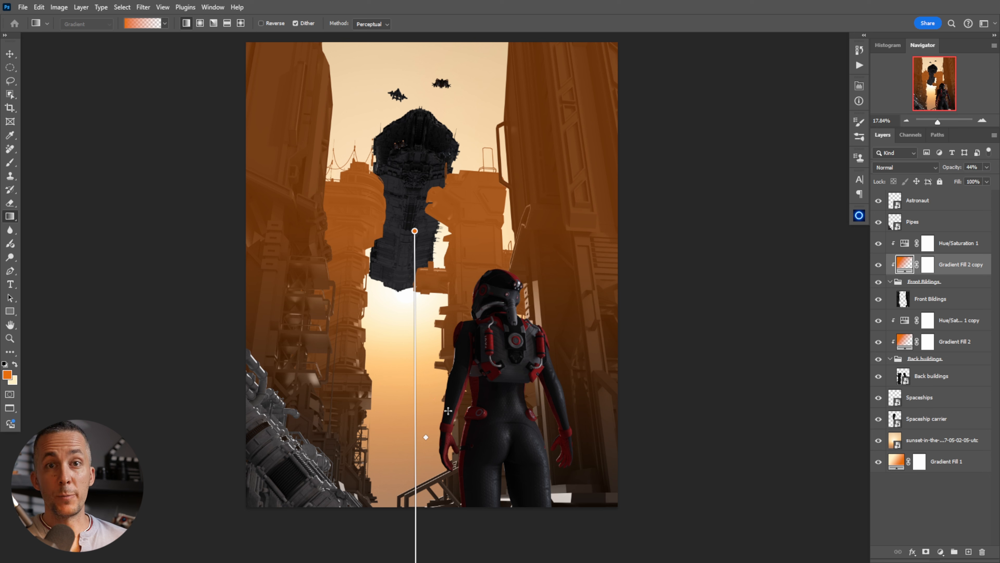
scroll(524, 279, down, 2)
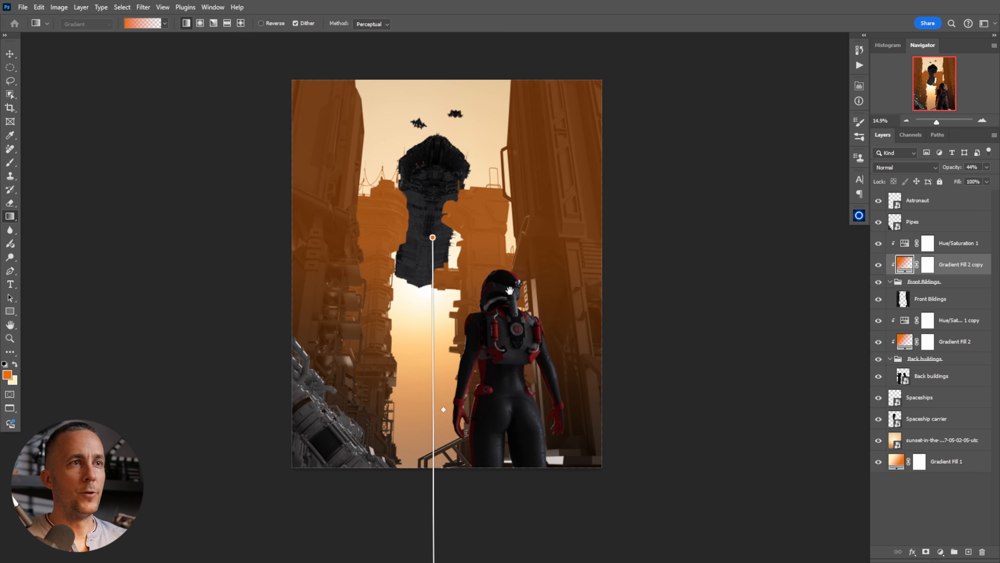
drag(510, 288, 480, 233)
drag(405, 526, 413, 425)
drag(458, 244, 484, 315)
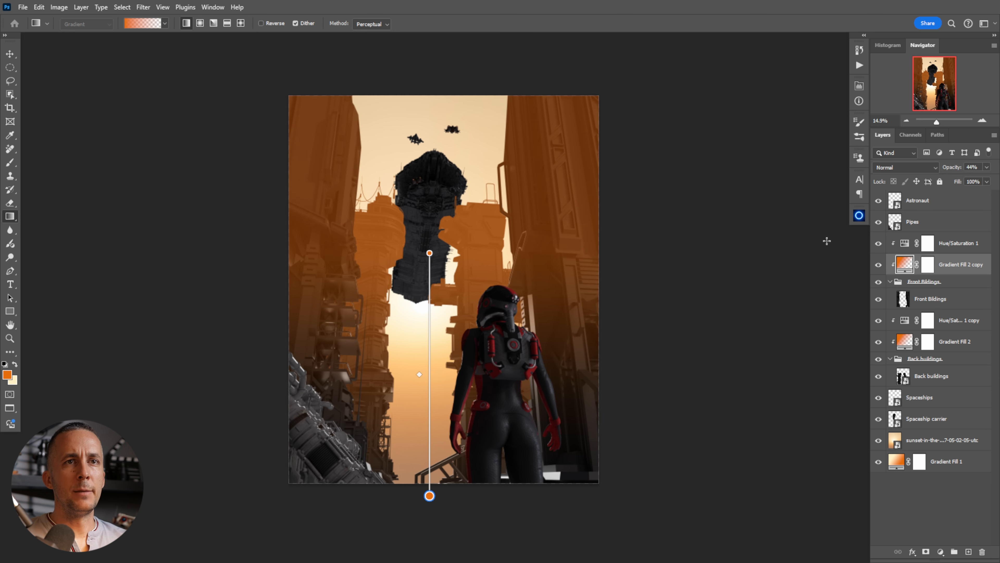
Reselect the front buildings' gradient fill and nudge its lower end slightly further below the canvas
click(907, 217)
key(v)
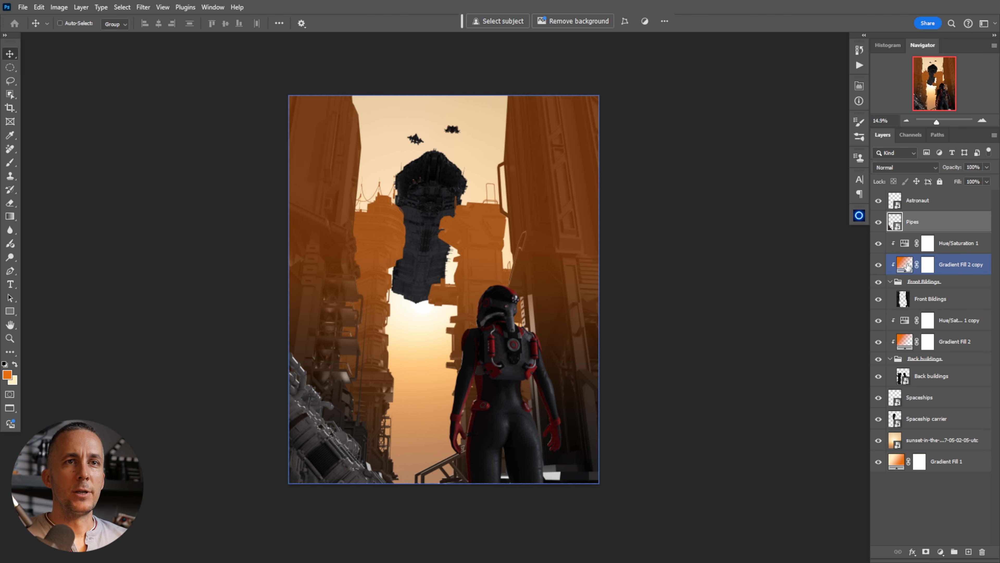
click(907, 267)
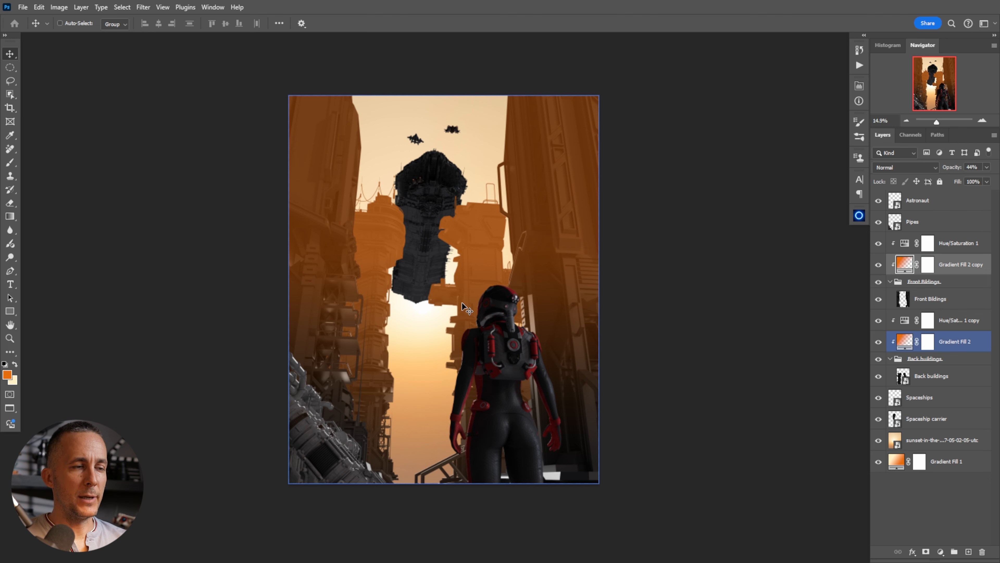
key(g)
mouse_move(429, 496)
mouse_down()
mouse_move(434, 422)
mouse_move(435, 499)
mouse_up()
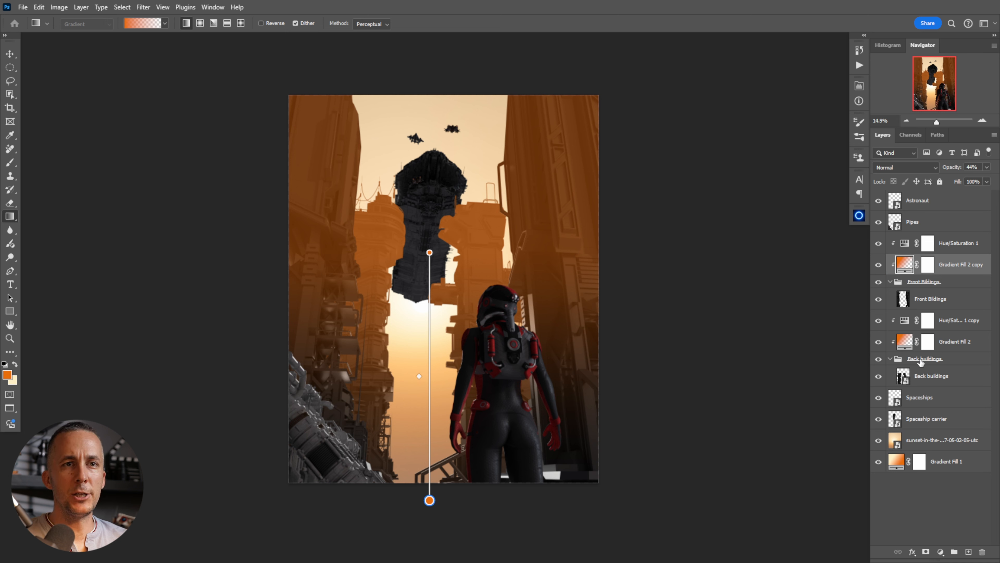
Place the Spaceship carrier layer in its own group, named Spaceship carrier
double_click(925, 419)
key(ctrl+c)
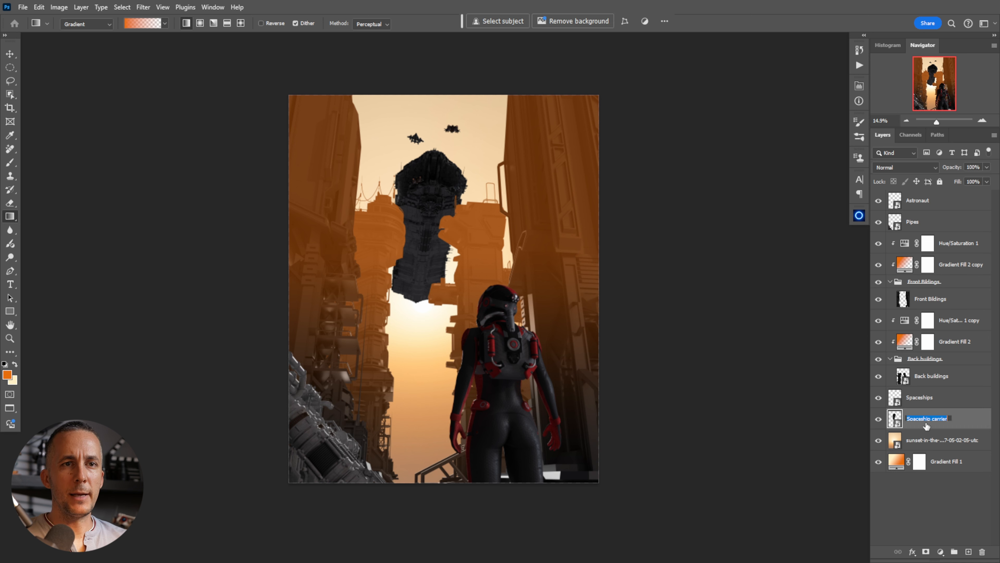
key(ctrl+g)
double_click(923, 415)
key(ctrl+v)
key(Return)
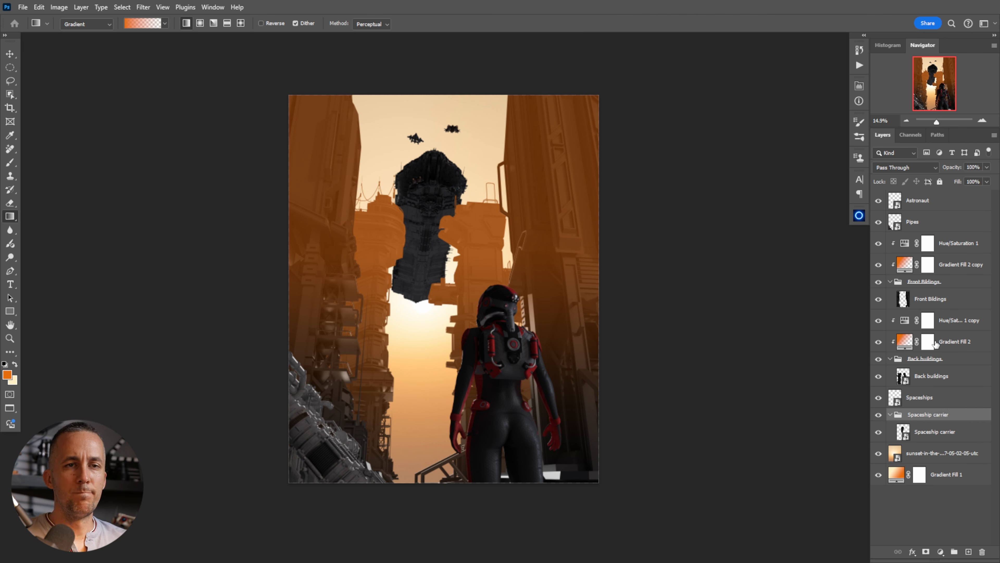
Duplicate the back buildings' gradient and Hue/Saturation layers above the Spaceship carrier group and clip both copies to it
click(906, 322)
shift+click(907, 342)
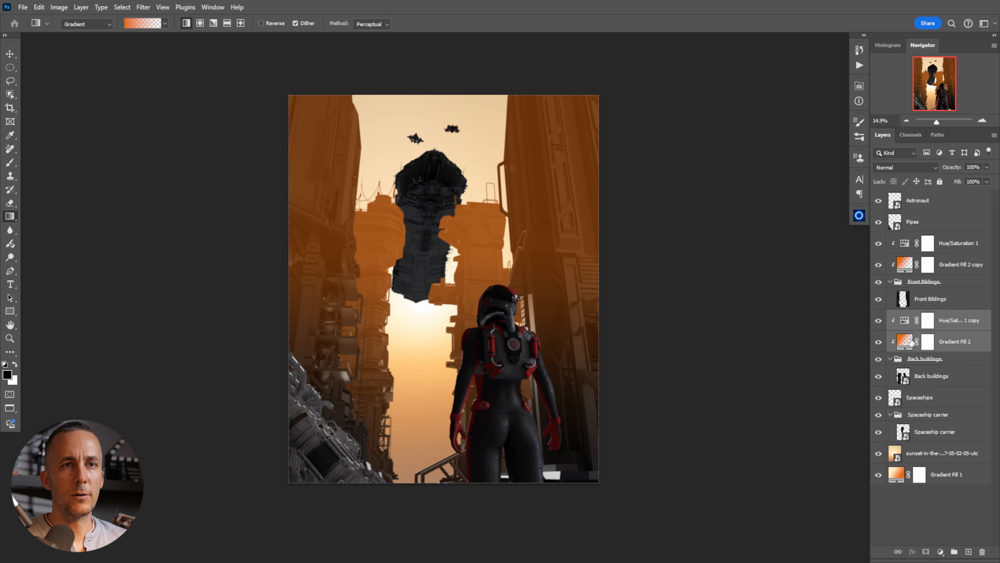
drag(908, 344, 903, 408)
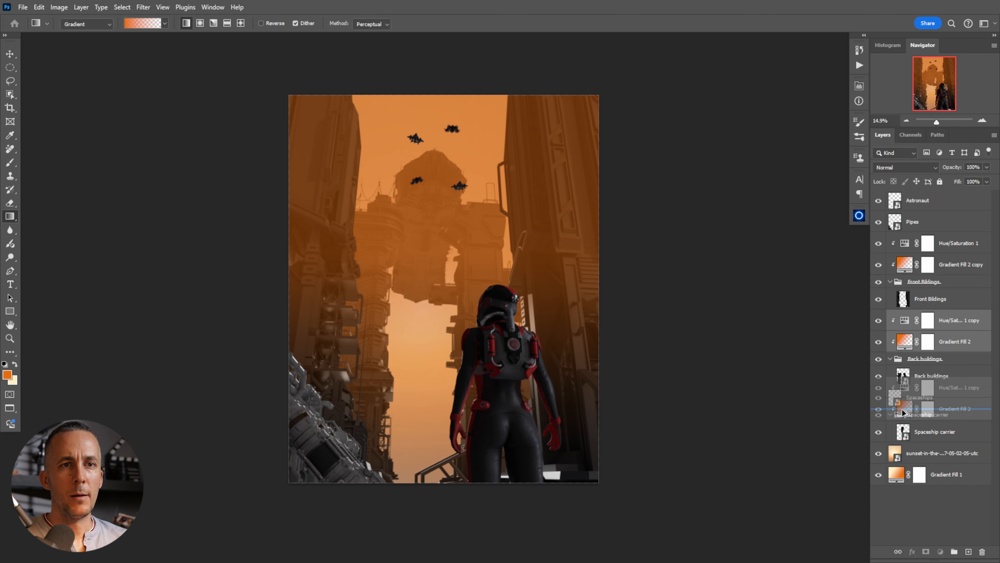
click(901, 445)
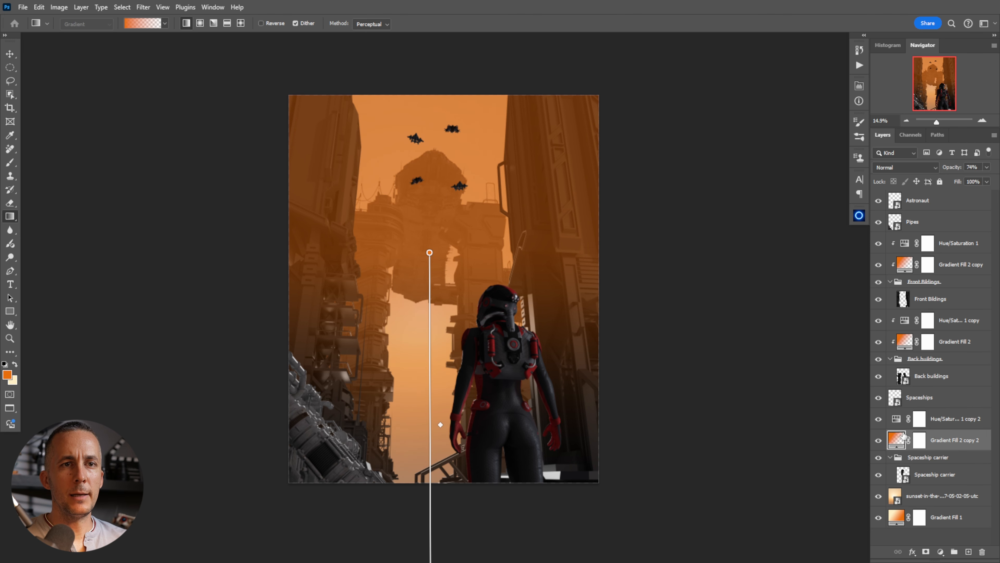
alt+click(901, 448)
alt+click(905, 429)
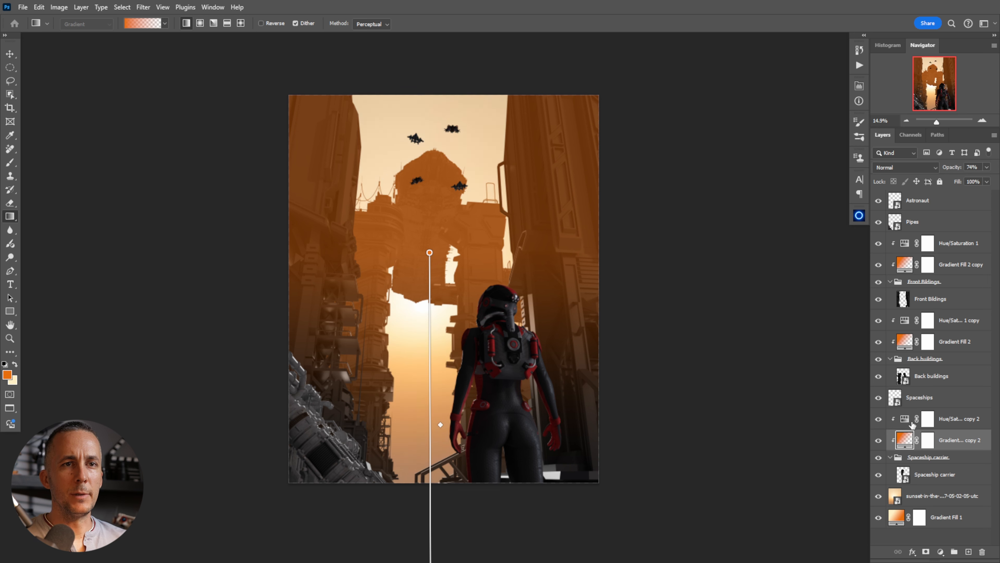
Flip the carrier's gradient to fade upward, moving its far end above the carrier near the canvas's upper edge
scroll(458, 488, down, 1)
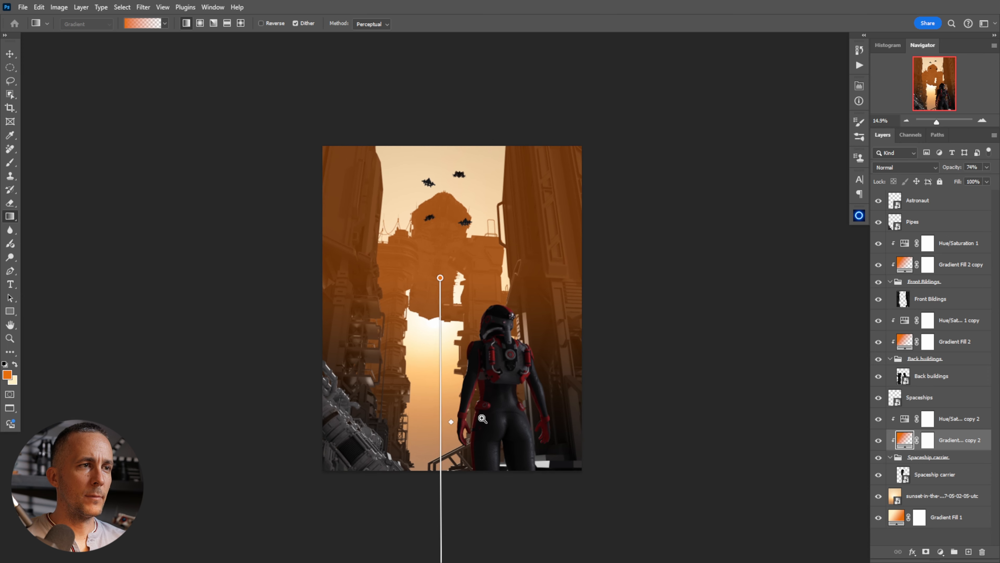
scroll(453, 540, down, 2)
drag(433, 522, 440, 123)
drag(460, 184, 461, 258)
scroll(439, 282, up, 2)
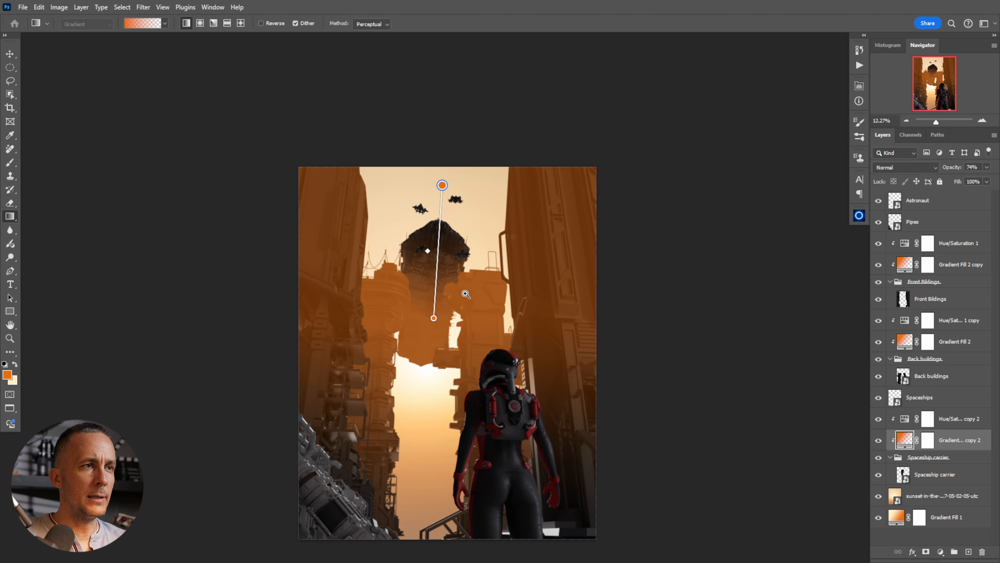
Stretch the carrier's gradient so it runs from the carrier's lower hull to well above the canvas
mouse_move(431, 322)
mouse_down()
mouse_move(418, 359)
mouse_move(422, 331)
mouse_move(421, 346)
mouse_up()
drag(441, 163, 459, 78)
drag(422, 486, 423, 479)
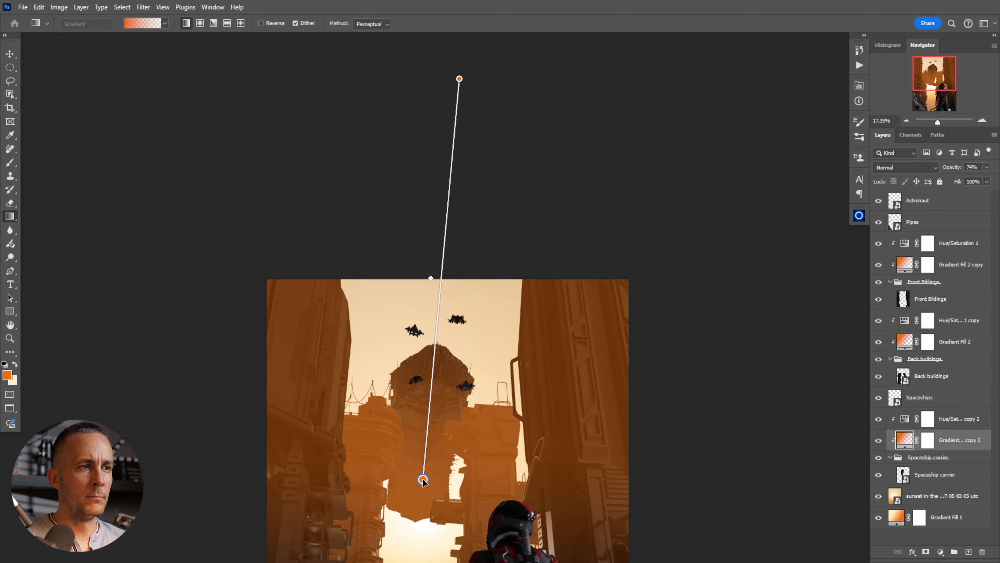
scroll(424, 473, down, 3)
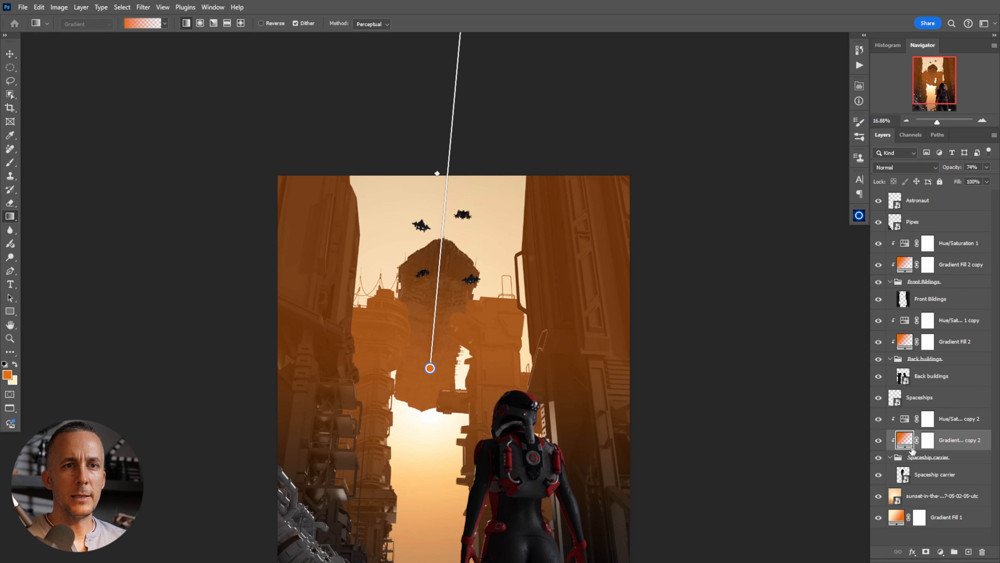
drag(955, 163, 956, 168)
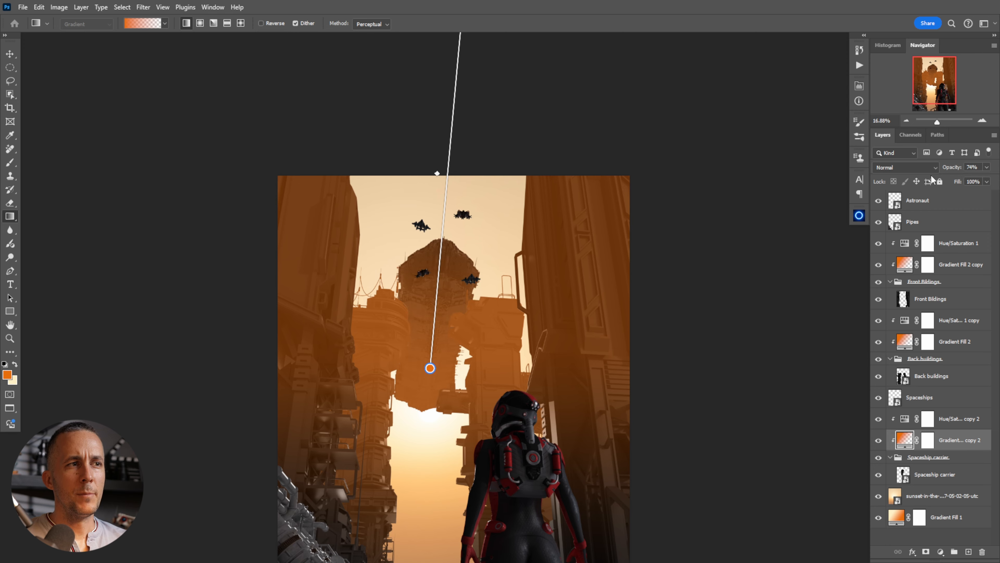
scroll(726, 325, up, 3)
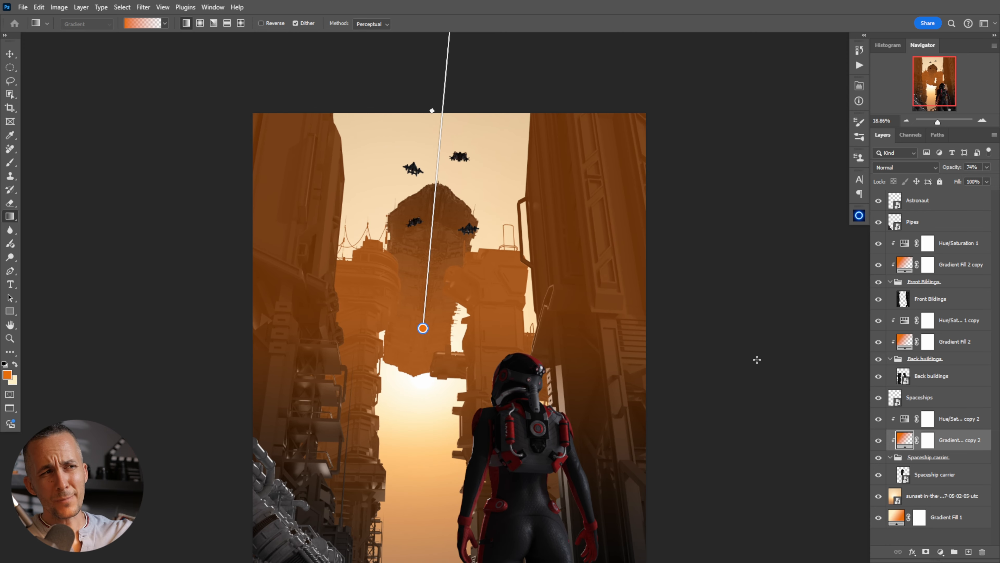
Reduce the saturation of the spaceship carrier's Hue/Saturation adjustment to -26
click(905, 422)
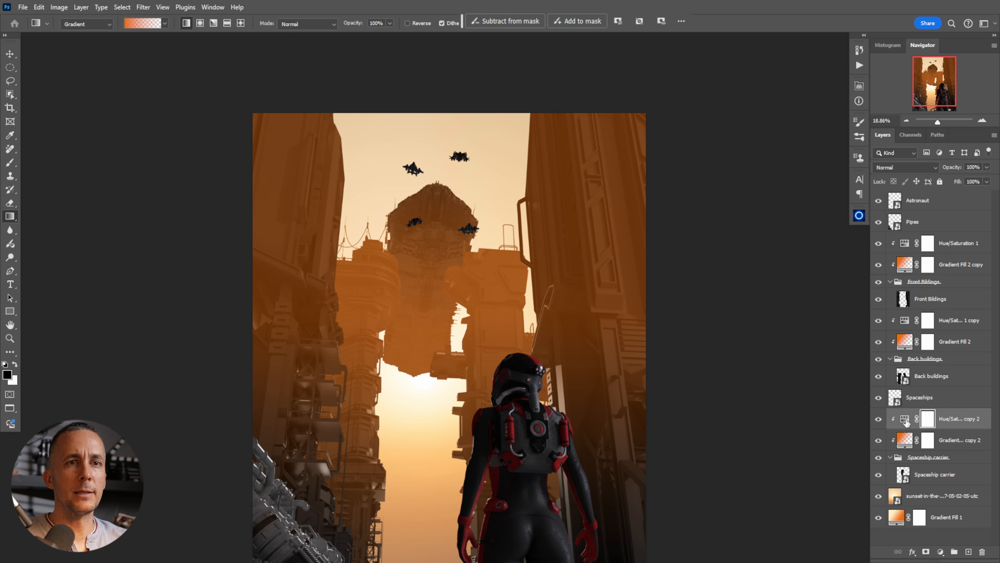
double_click(905, 419)
drag(740, 178, 726, 179)
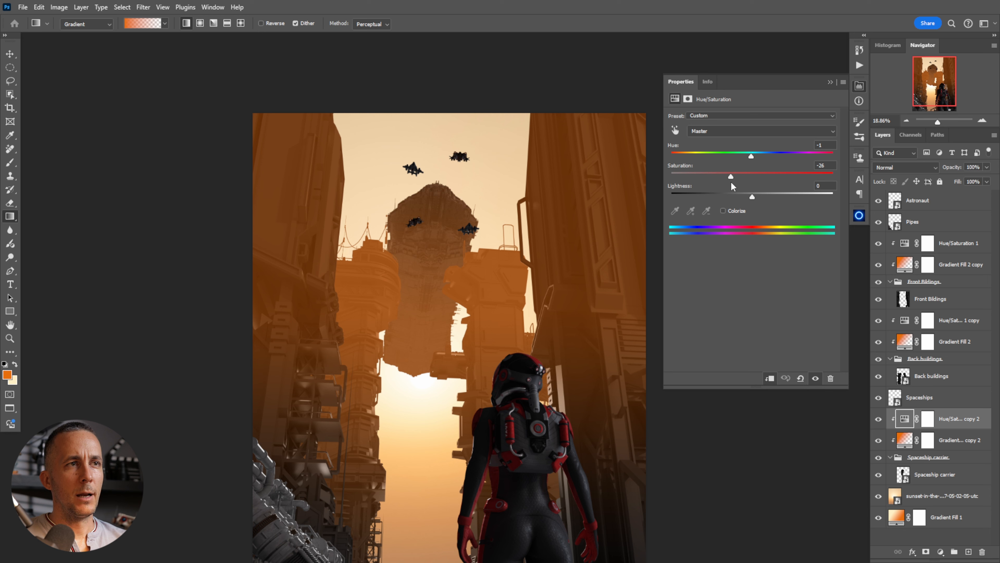
click(831, 82)
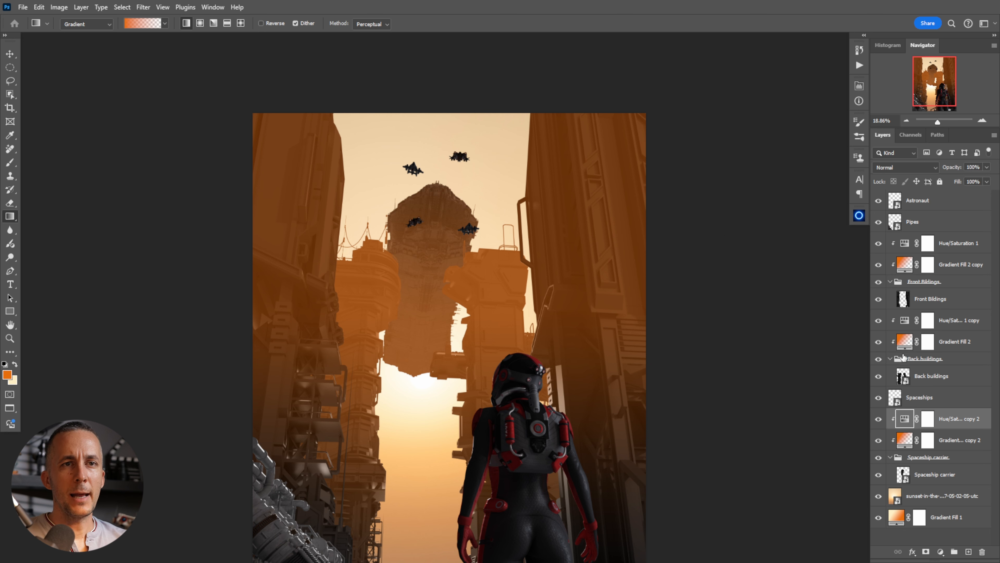
Set the saturation to -26 in the back buildings' Hue/Saturation adjustment and to about +9 in the front buildings' one
double_click(910, 320)
drag(738, 176, 743, 177)
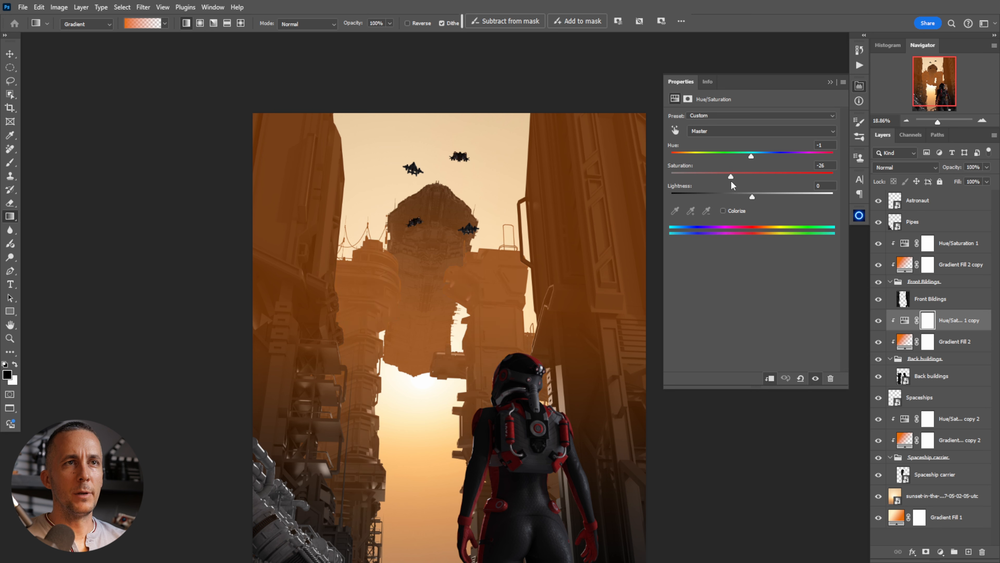
click(906, 248)
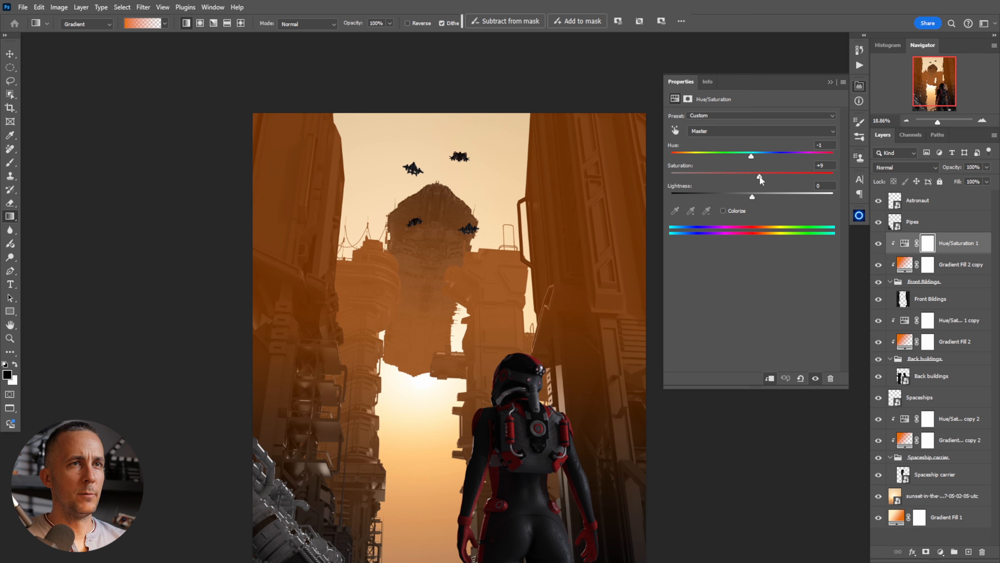
click(830, 81)
drag(565, 253, 545, 263)
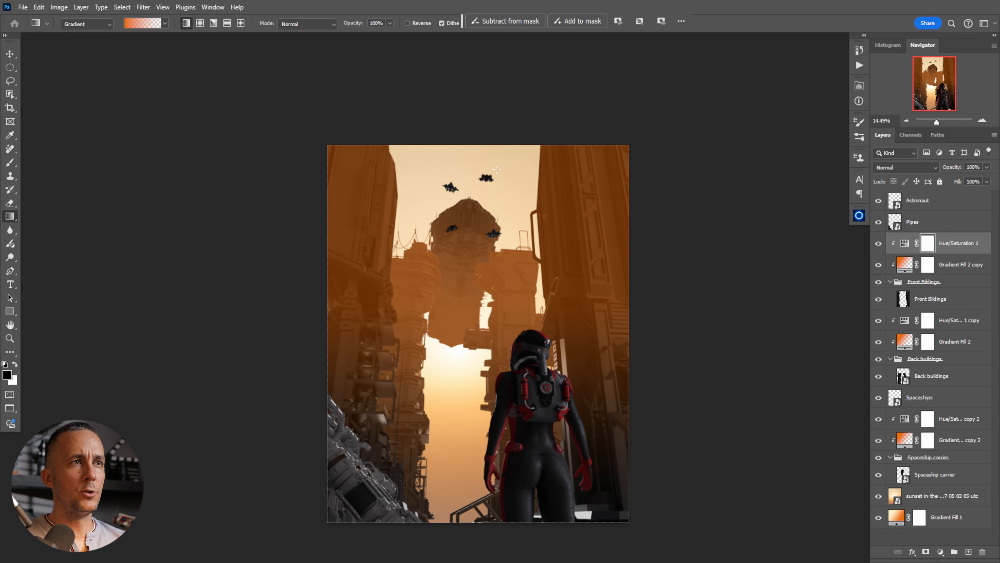
Put the Spaceships layer into its own group and name the group Spaceships
click(916, 400)
double_click(926, 396)
key(ctrl+g)
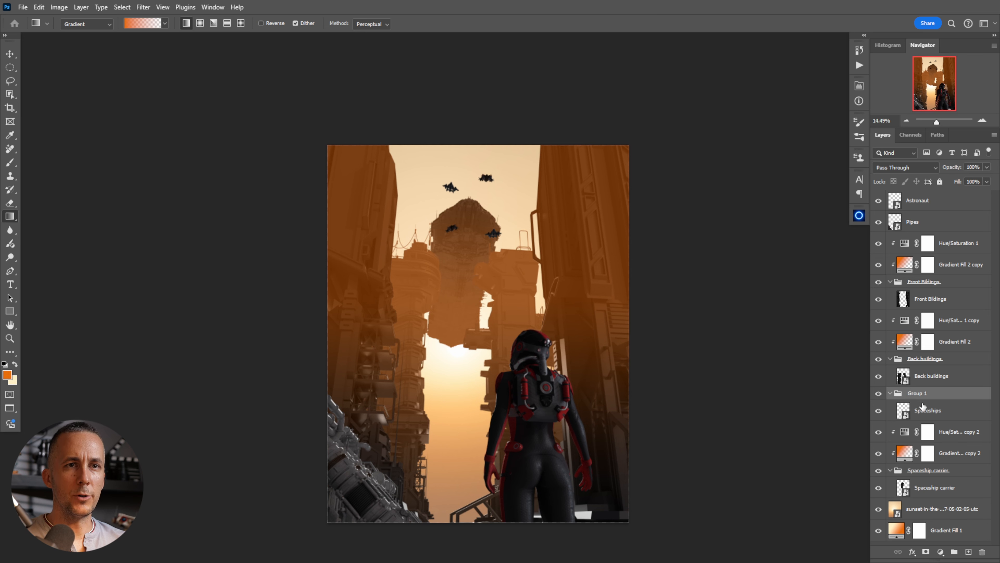
double_click(922, 396)
key(ctrl+v)
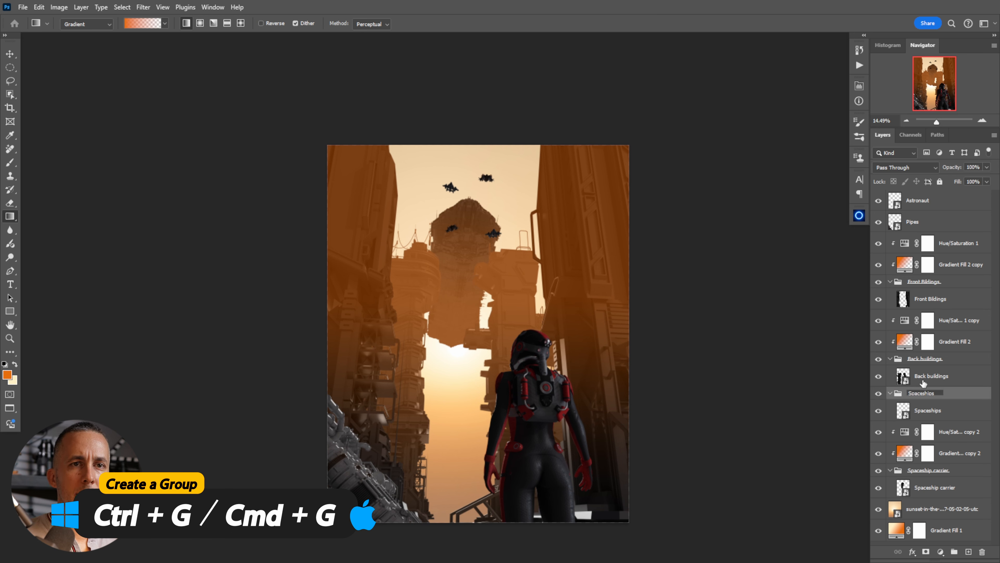
key(Return)
Duplicate the carrier's gradient fill and Hue/Saturation adjustment above the Spaceships group and clip both copies to it
click(907, 455)
shift+click(906, 433)
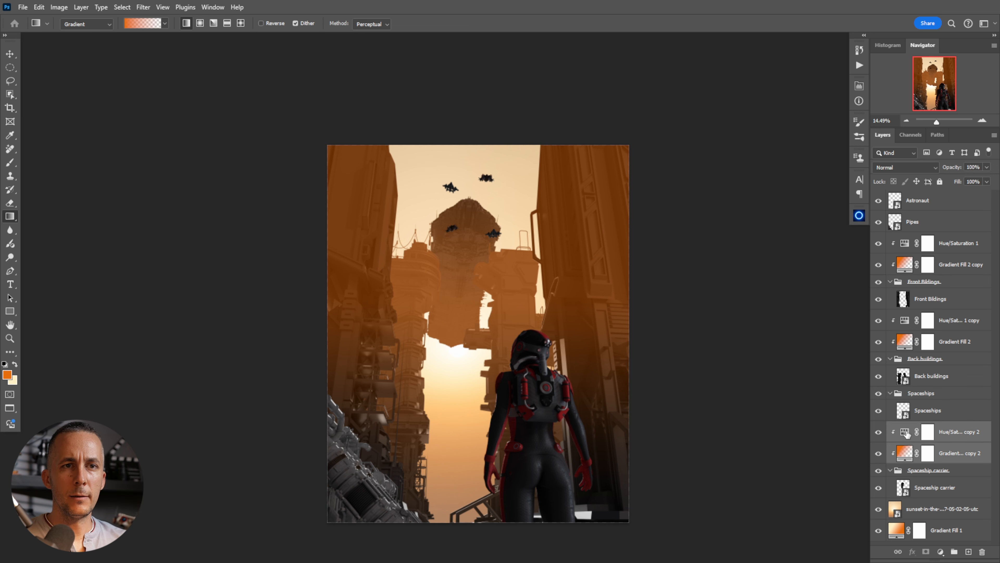
drag(906, 433, 915, 393)
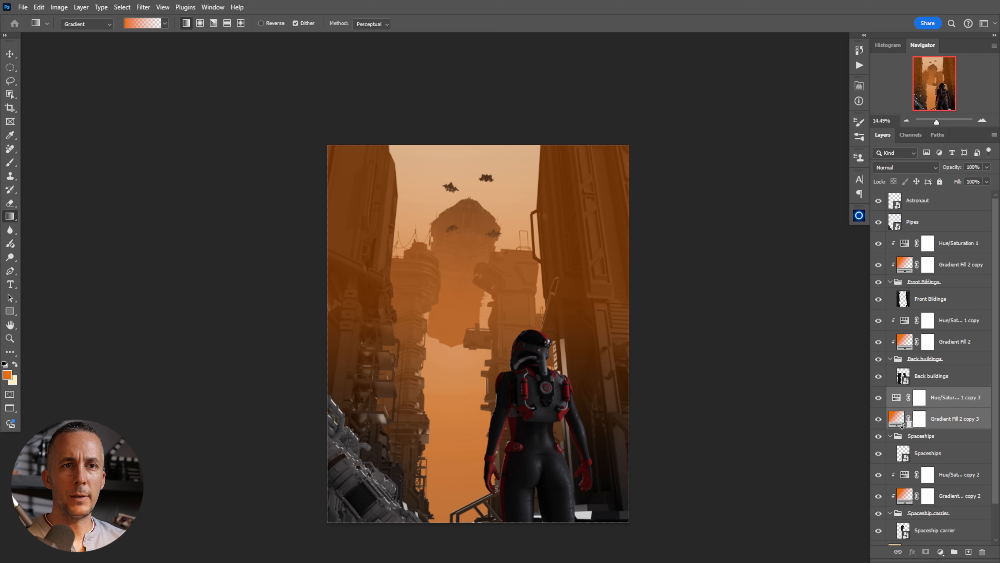
key(ctrl+alt+g)
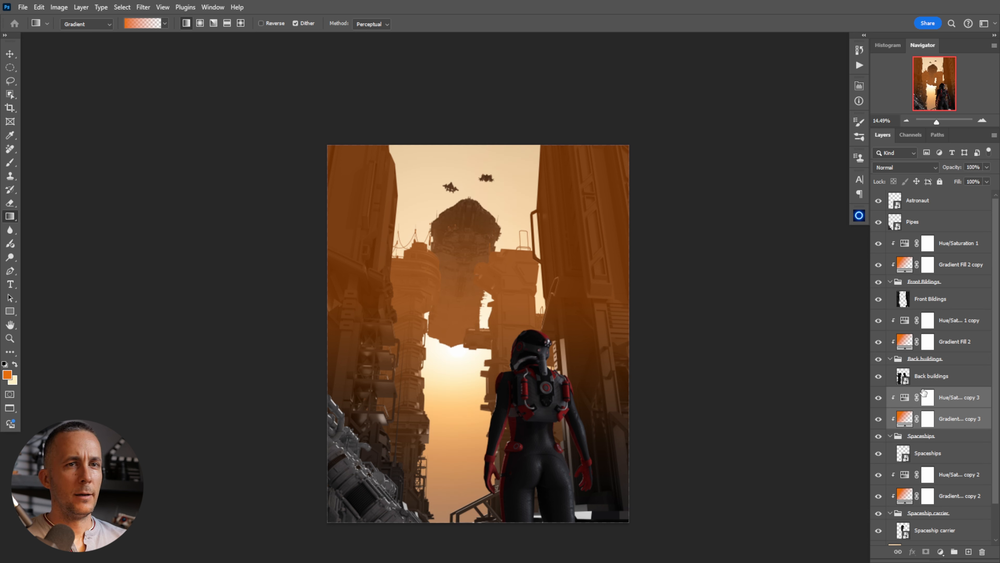
Adjust the spaceships' gradient so it runs from the carrier's lower hull to far above the canvas
click(905, 420)
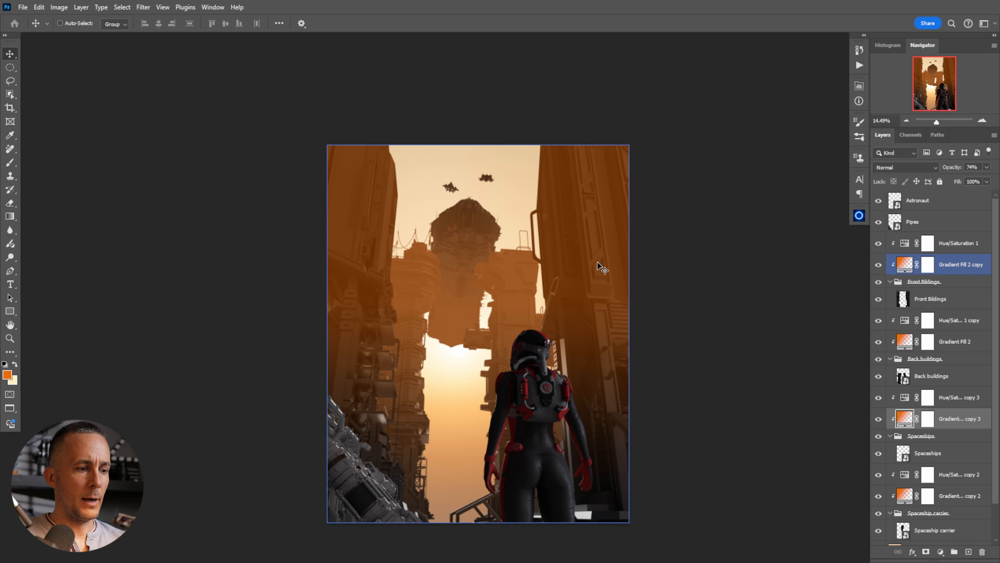
scroll(528, 119, up, 1)
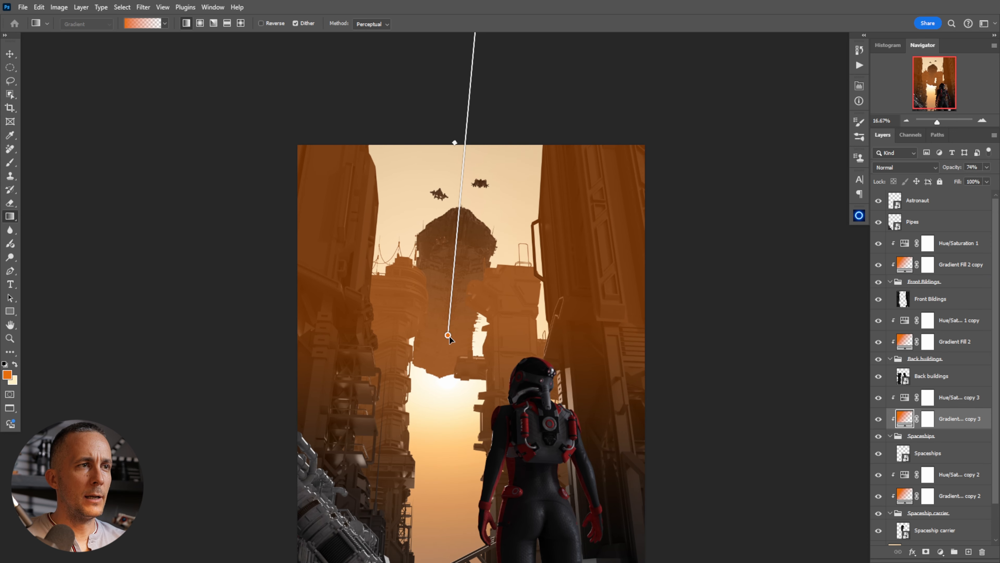
mouse_move(452, 303)
mouse_down()
mouse_move(453, 277)
mouse_move(452, 322)
mouse_up()
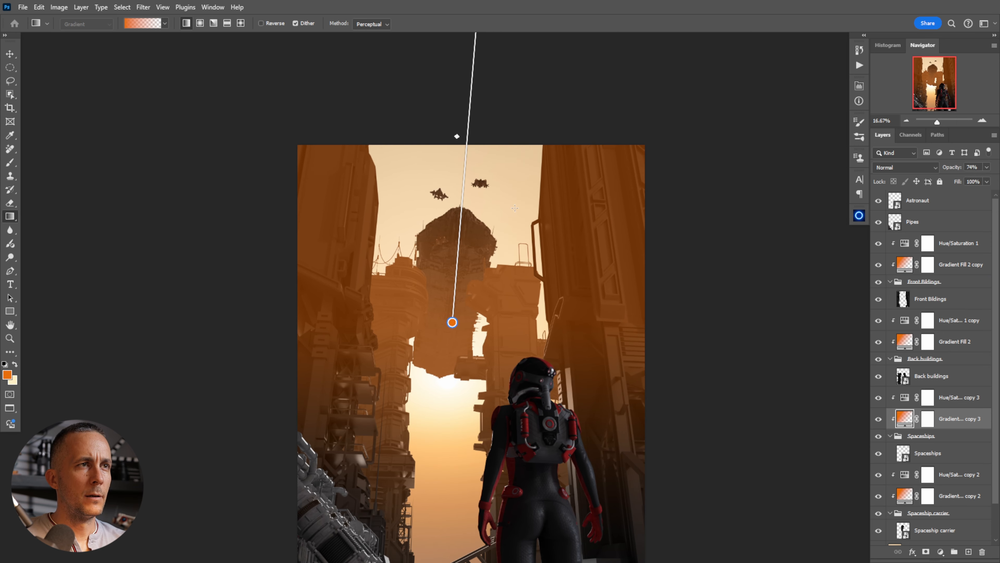
scroll(549, 172, down, 1)
scroll(525, 189, down, 2)
drag(476, 157, 497, 114)
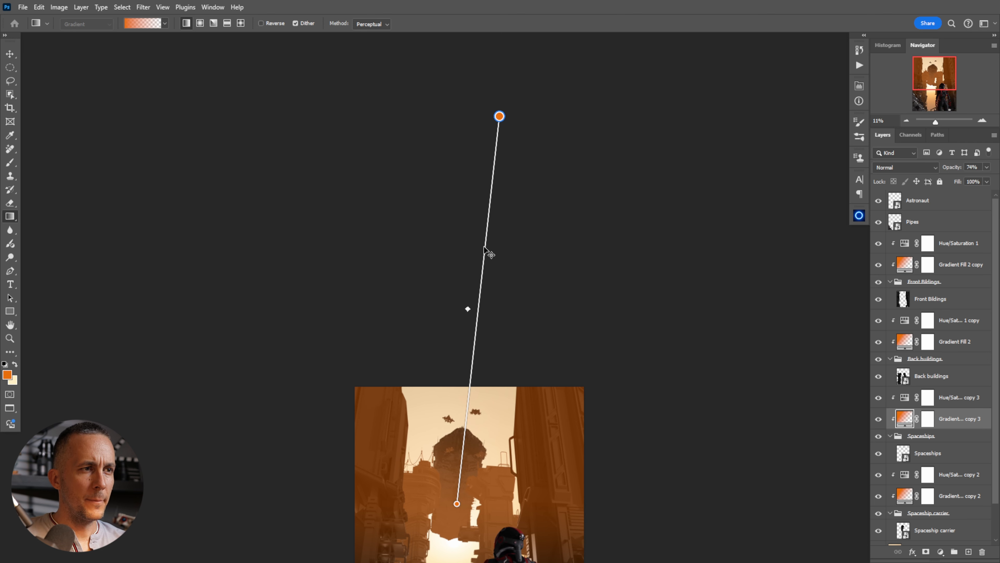
drag(484, 428, 484, 232)
scroll(473, 242, up, 3)
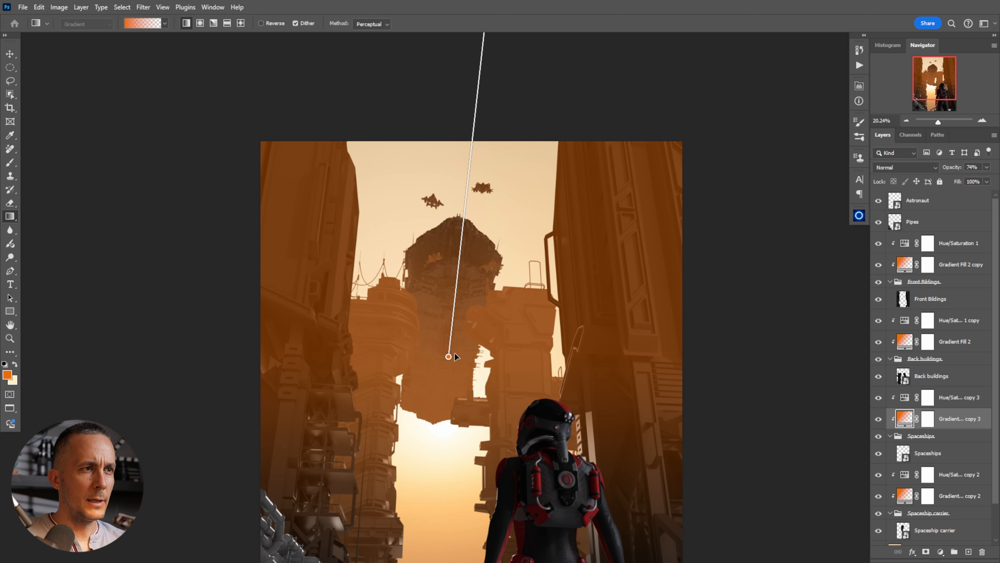
mouse_move(448, 367)
mouse_down()
mouse_move(443, 410)
mouse_move(464, 233)
mouse_move(450, 377)
mouse_move(453, 313)
mouse_move(439, 376)
mouse_up()
scroll(453, 357, down, 3)
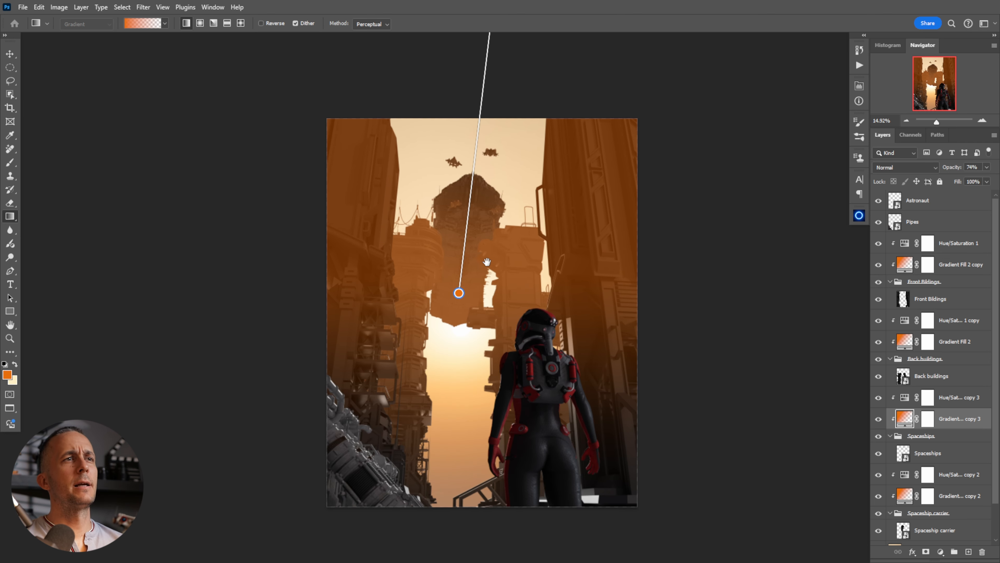
drag(459, 293, 459, 296)
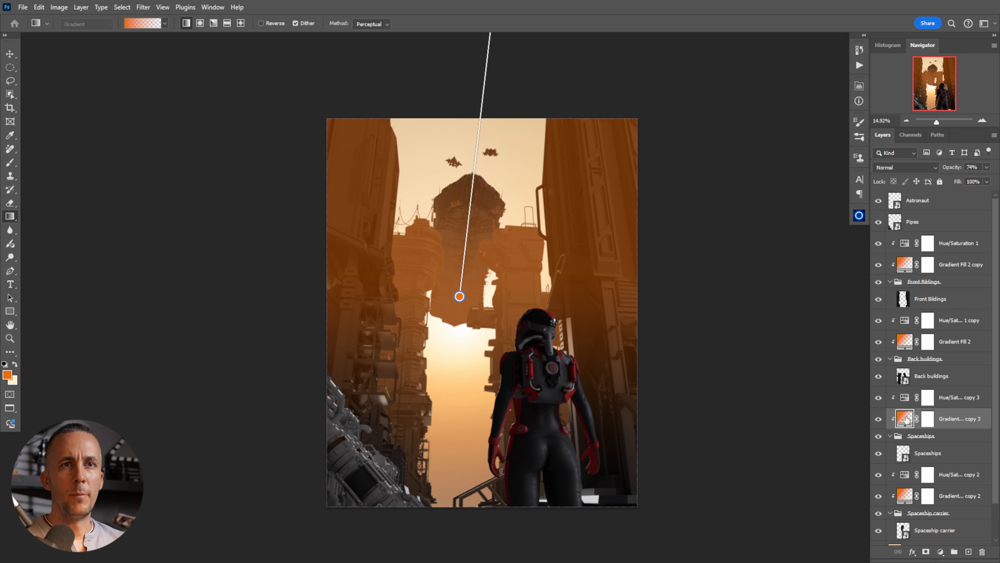
drag(951, 167, 947, 169)
scroll(522, 112, down, 2)
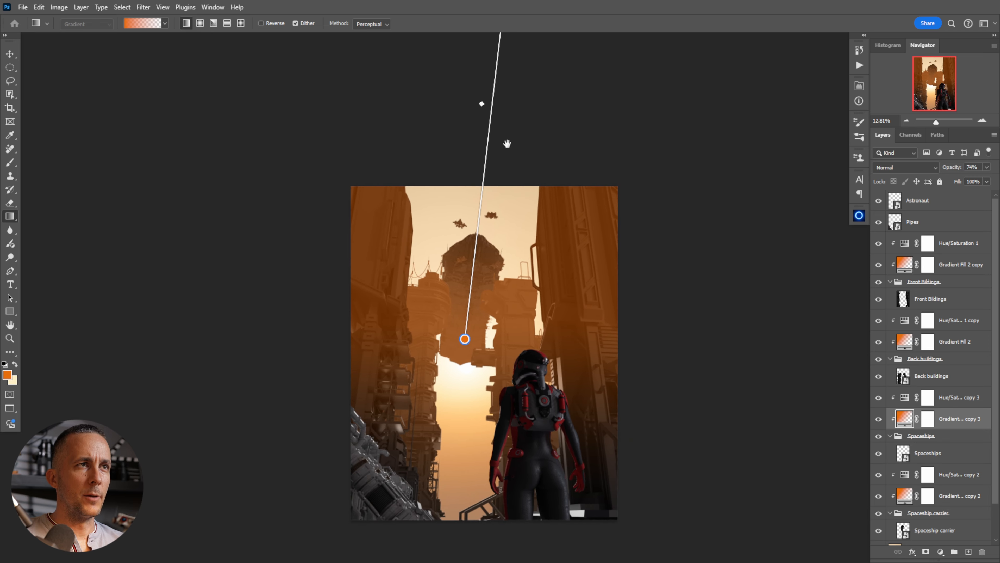
Shorten the spaceships' gradient, ending it just above the canvas and starting it higher on the carrier's hull
scroll(518, 106, up, 1)
scroll(515, 163, down, 2)
drag(500, 56, 495, 178)
drag(489, 216, 476, 277)
scroll(469, 384, up, 3)
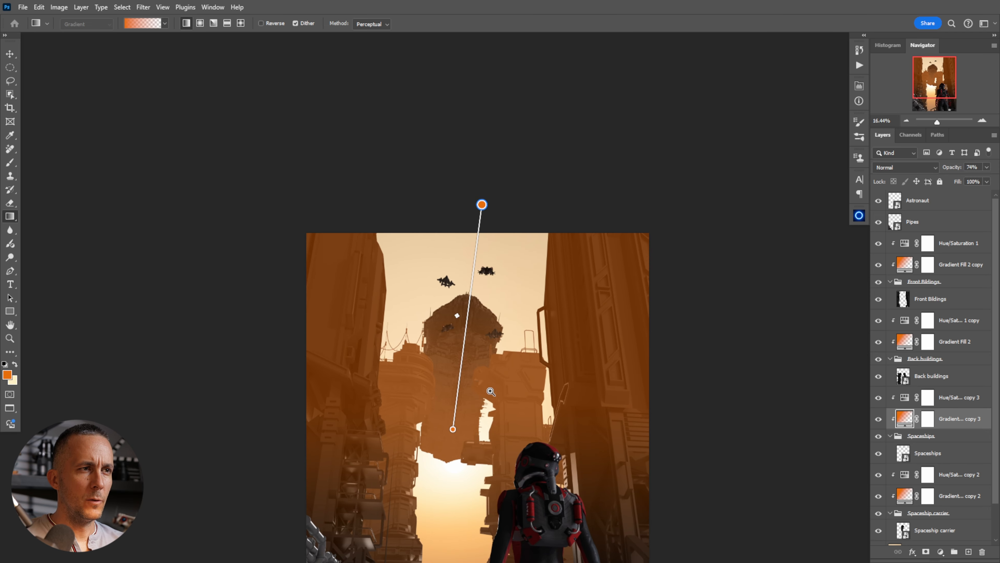
drag(453, 430, 460, 377)
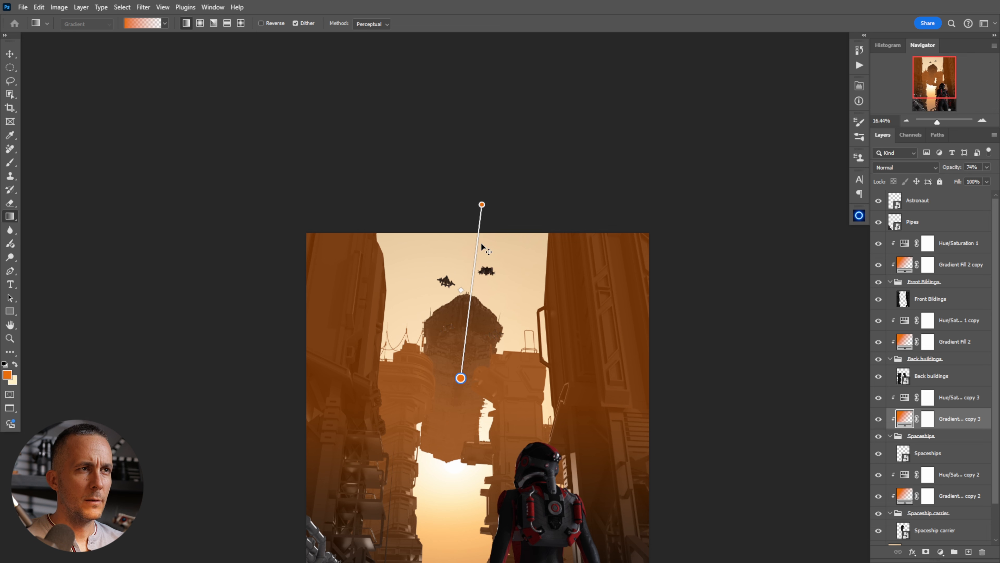
Stretch the spaceships' gradient back out, from the carrier's lower hull to well beyond the canvas's upper edge
drag(467, 283, 516, 87)
drag(557, 242, 520, 253)
drag(521, 311, 520, 104)
drag(505, 250, 530, 249)
drag(532, 233, 529, 119)
drag(521, 219, 555, 213)
drag(472, 298, 468, 339)
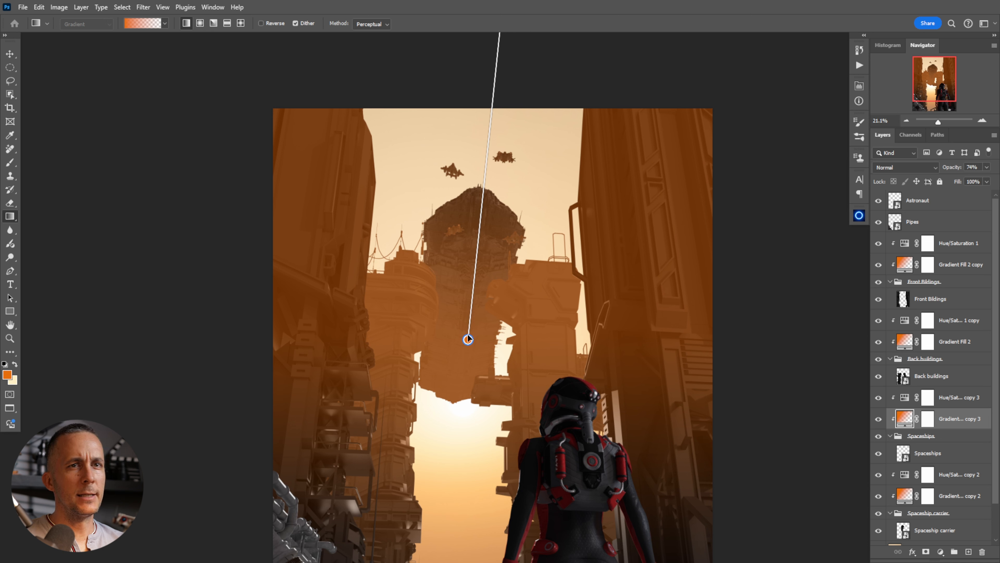
click(908, 401)
mouse_move(953, 168)
mouse_down()
mouse_move(938, 169)
mouse_move(951, 170)
mouse_up()
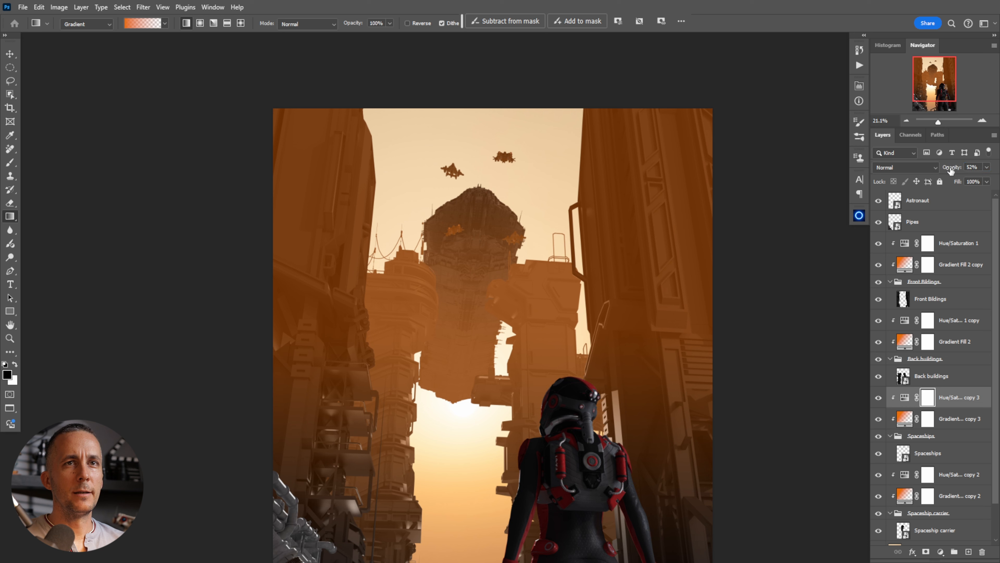
key(ctrl+z)
Reduce the saturation to about -32 in the spaceships' Hue/Saturation adjustment
double_click(905, 397)
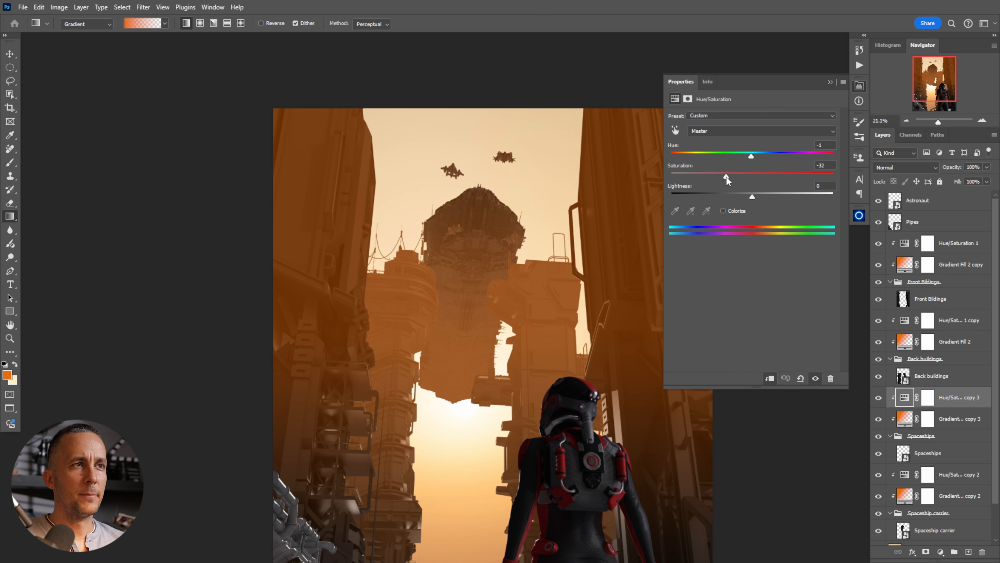
click(838, 83)
drag(579, 309, 544, 158)
scroll(543, 157, down, 2)
drag(553, 203, 551, 258)
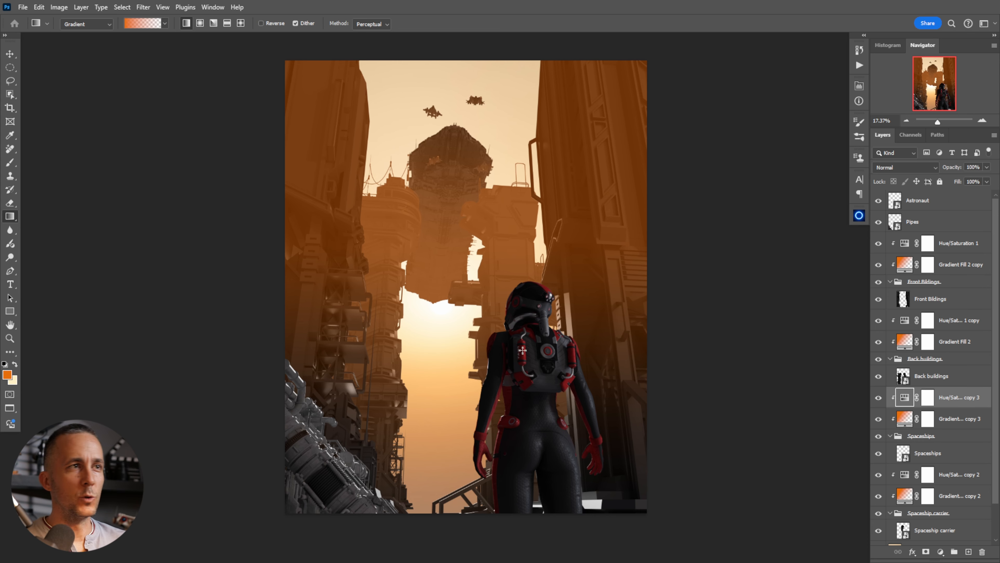
drag(527, 229, 515, 253)
scroll(513, 239, down, 1)
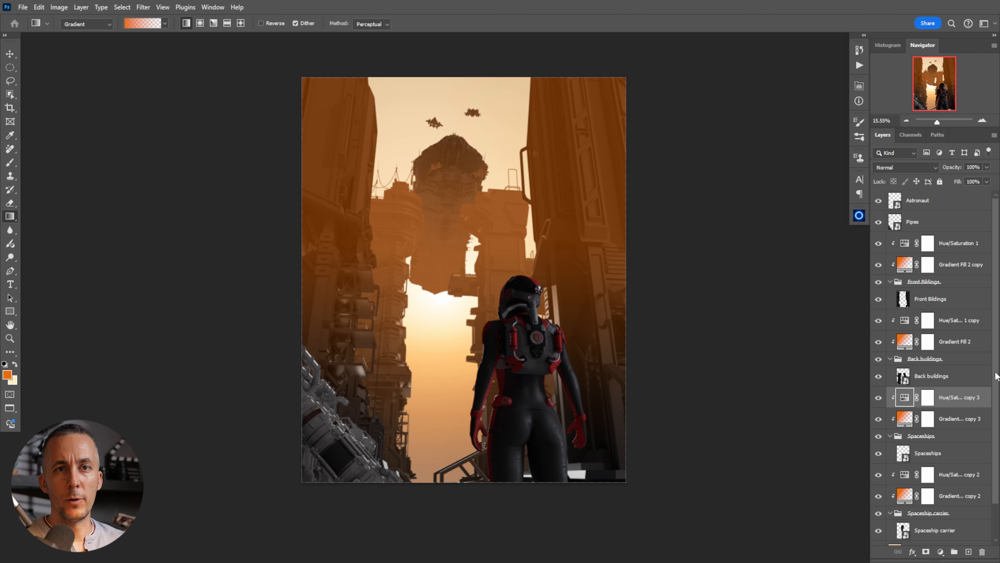
Add a new layer directly above the sunset image and name it Sun
scroll(987, 509, down, 2)
click(897, 515)
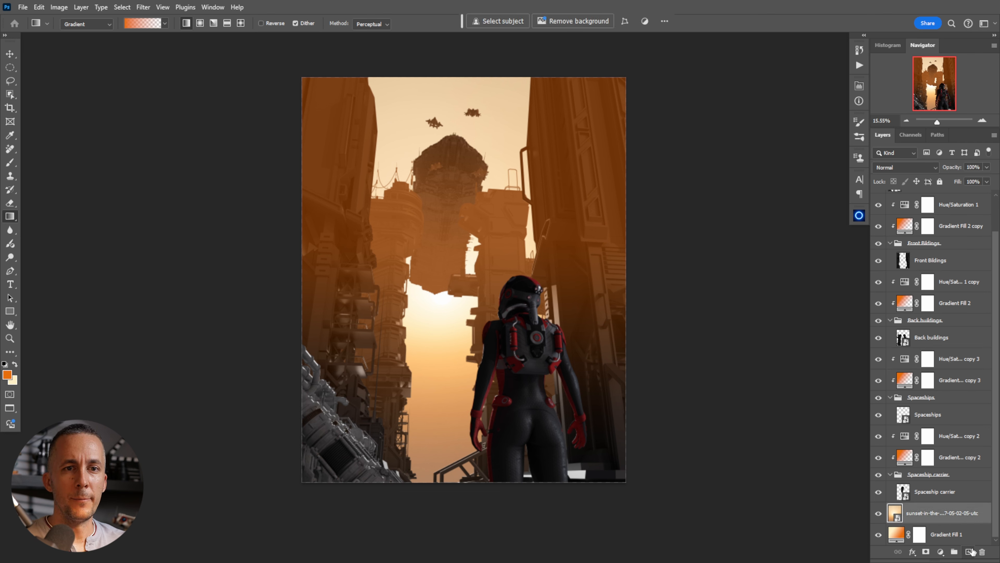
click(969, 552)
double_click(916, 511)
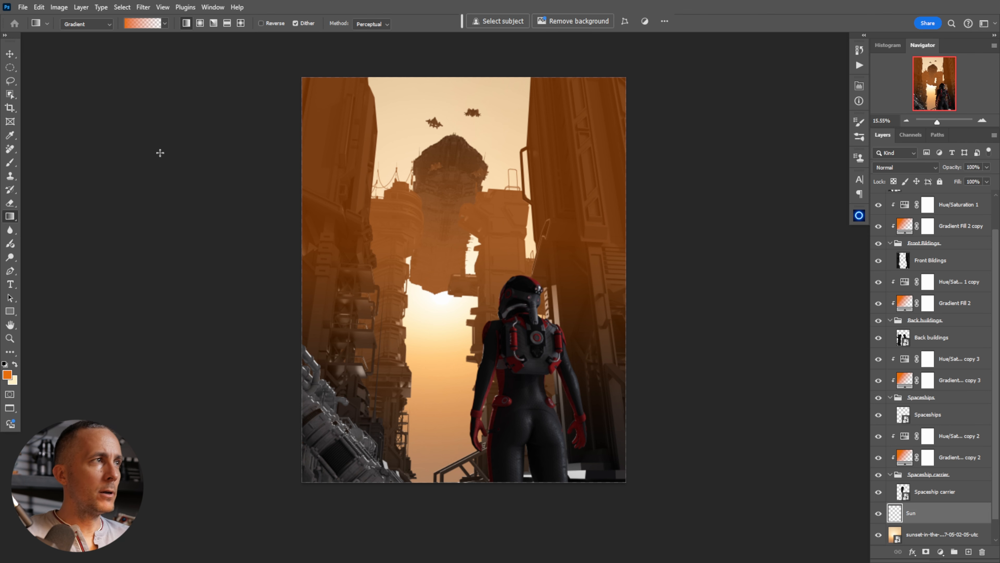
Draw a circular marquee selection over the bright glow between the buildings, overlapping the carrier's lower hull
click(10, 68)
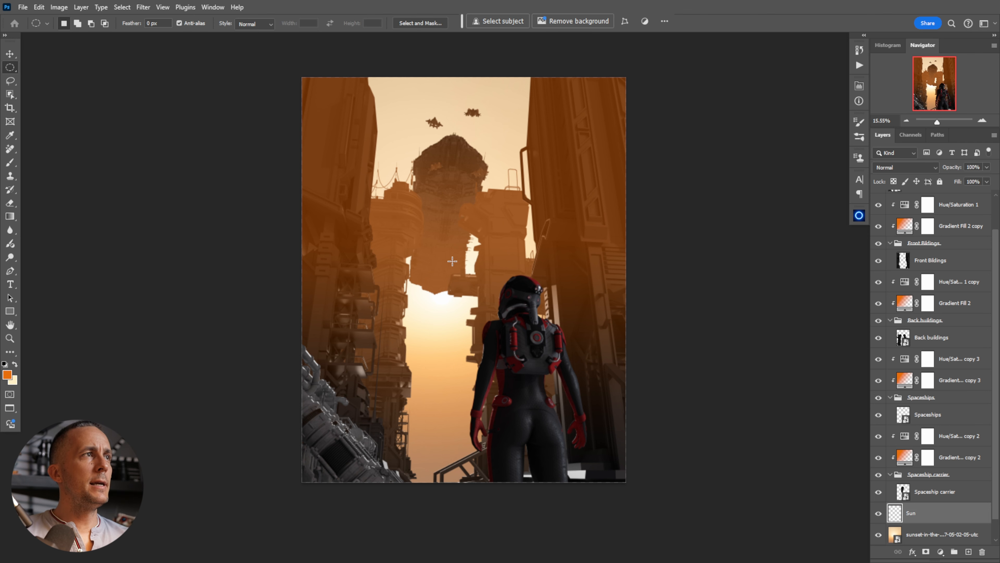
drag(428, 270, 495, 342)
drag(497, 343, 478, 331)
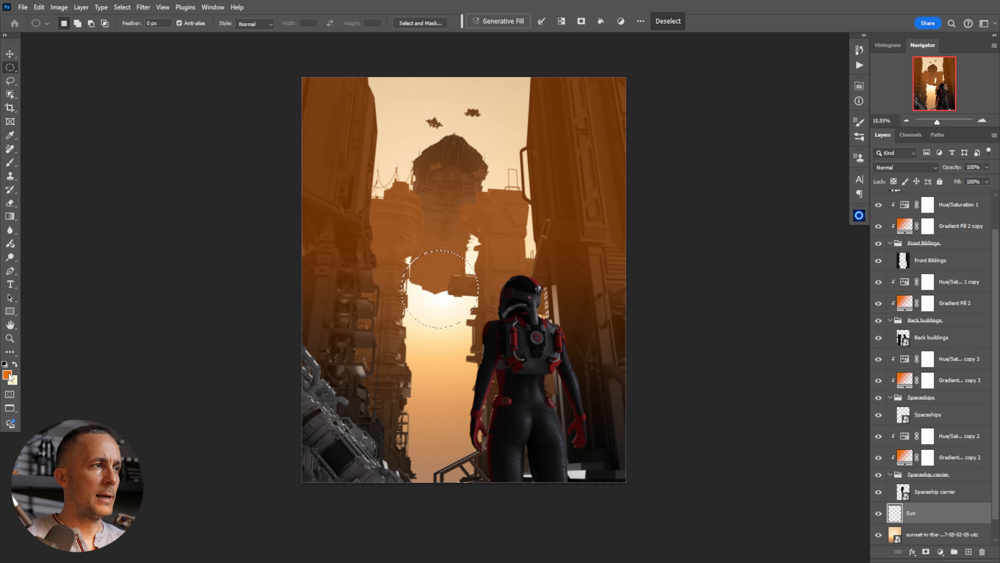
click(8, 375)
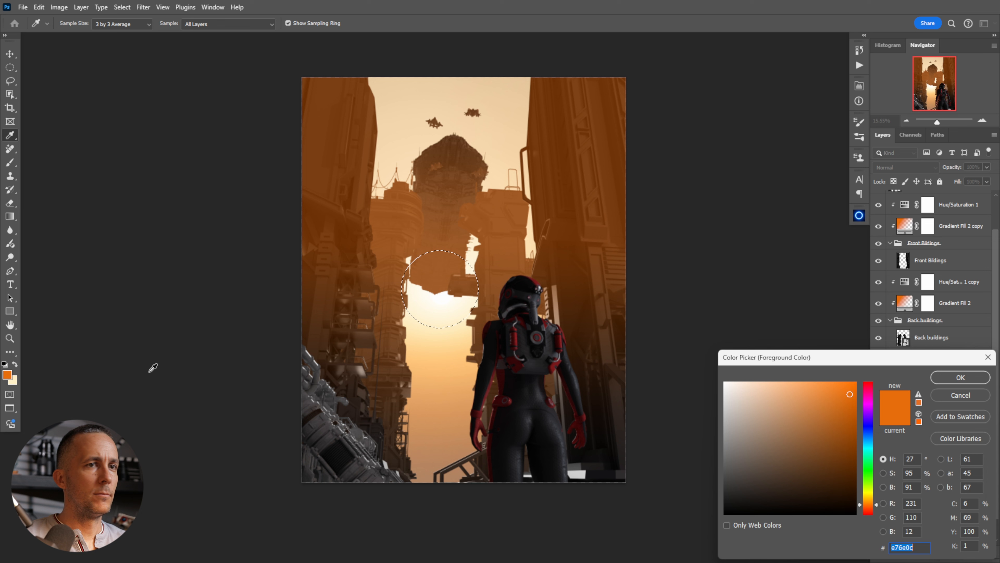
click(724, 383)
click(943, 379)
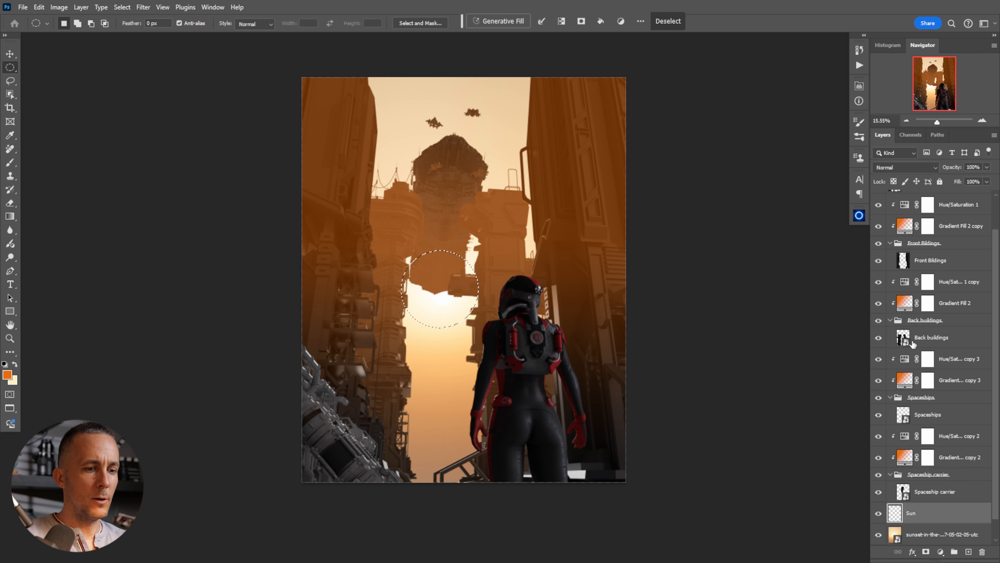
Fill the circular selection on the Sun layer with white at 100% opacity and deselect it
key(shift+BackSpace)
click(901, 307)
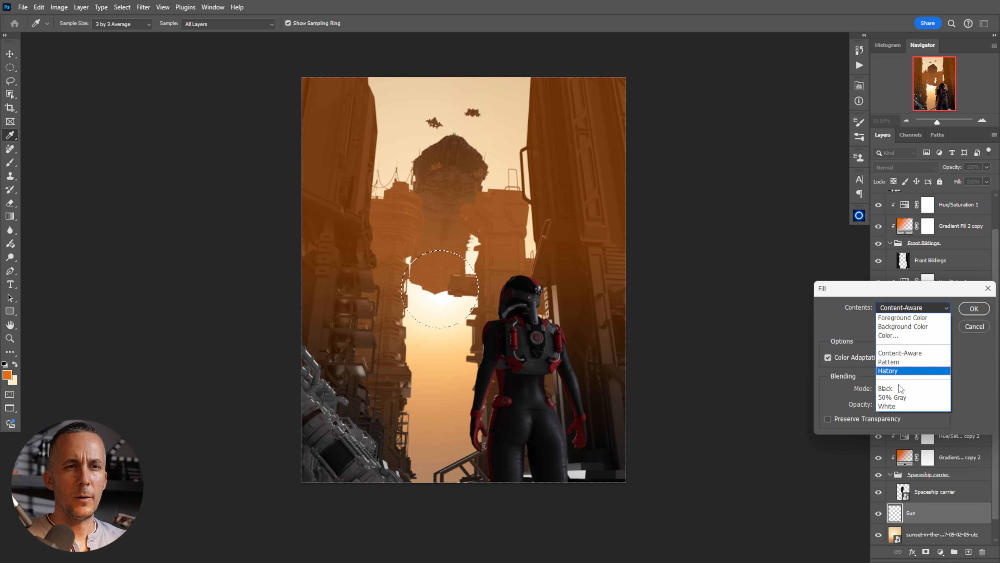
click(887, 406)
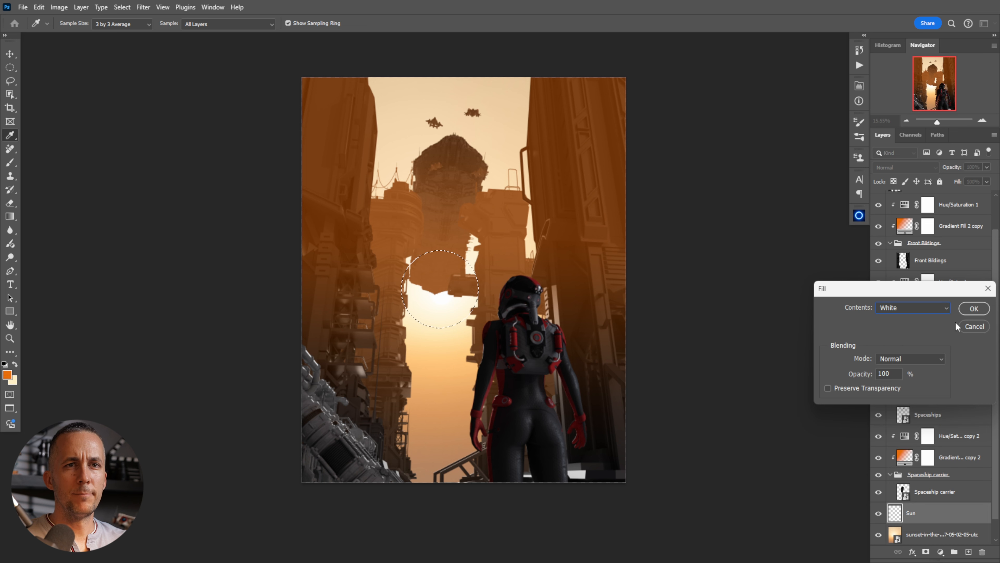
click(973, 309)
key(ctrl+d)
Scale down the white sun disc and position it between the buildings, partly hidden behind the carrier's lower hull
key(v)
drag(445, 316, 473, 290)
key(ctrl+t)
key(Escape)
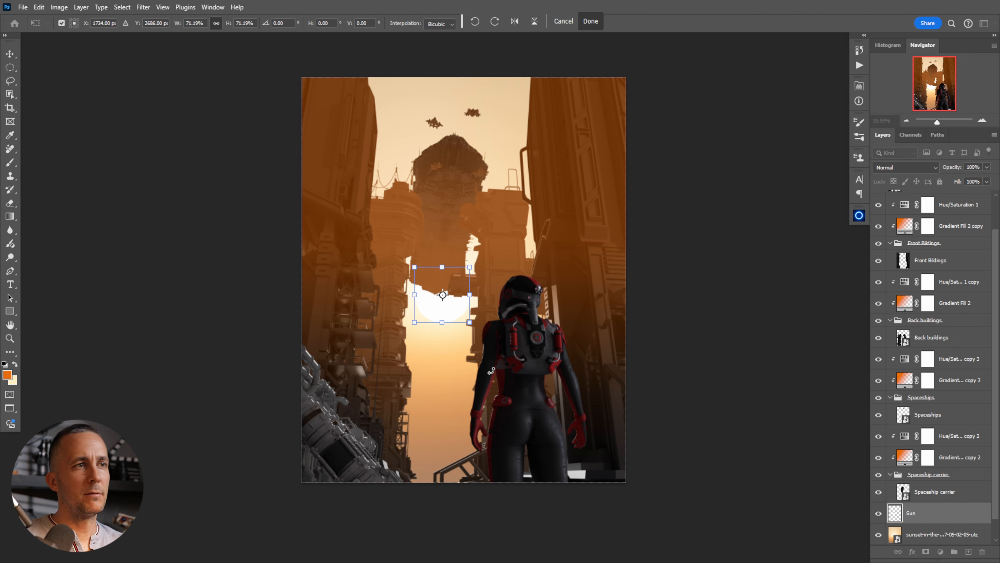
drag(477, 307, 446, 315)
key(ctrl+t)
key(Return)
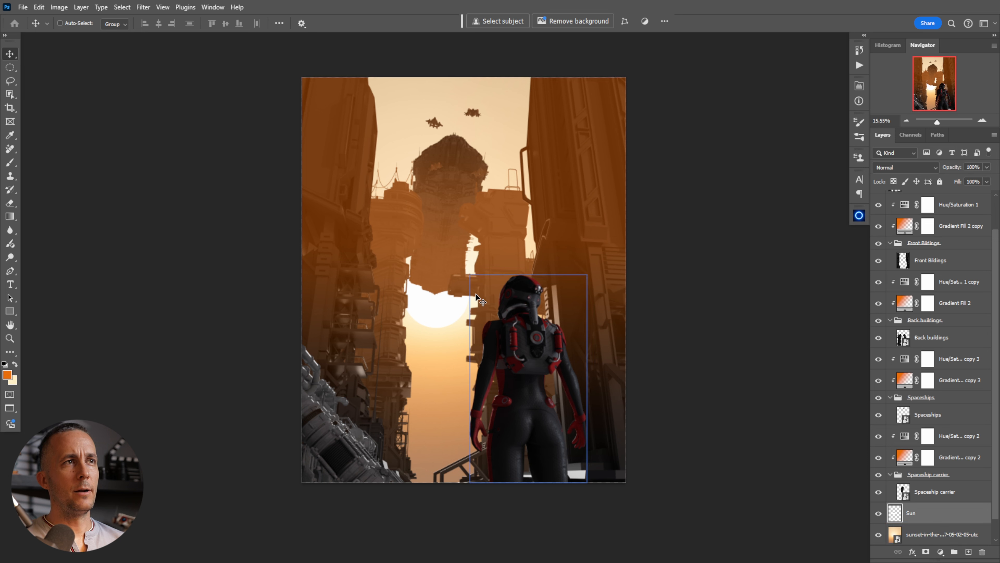
drag(431, 309, 434, 304)
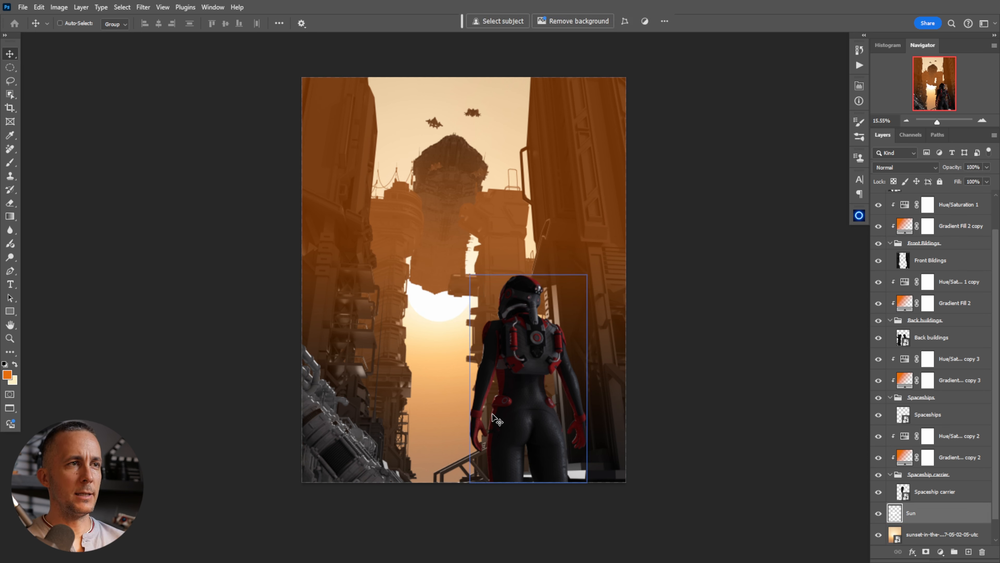
drag(551, 285, 539, 287)
ctrl+click(529, 258)
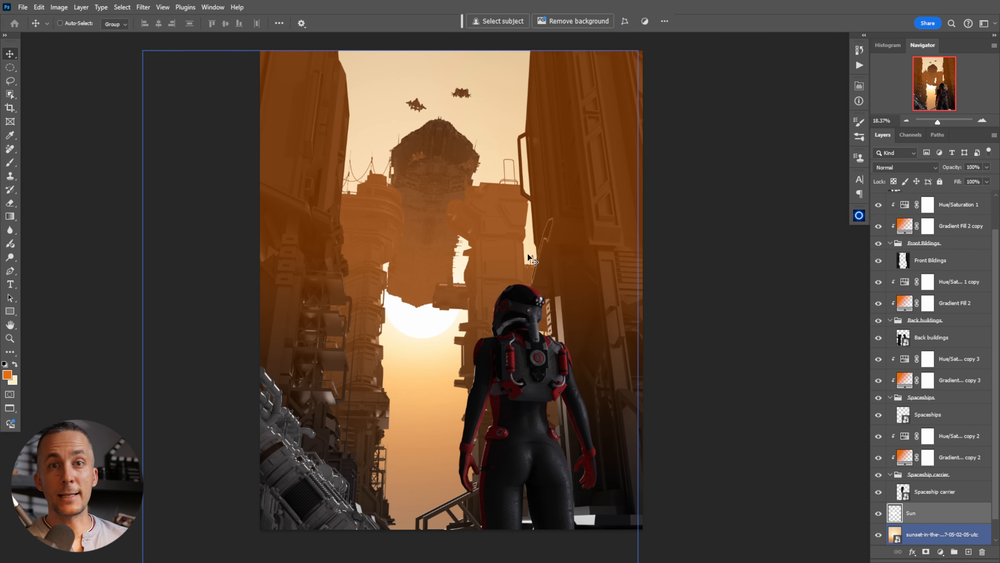
ctrl+click(705, 309)
ctrl+click(614, 295)
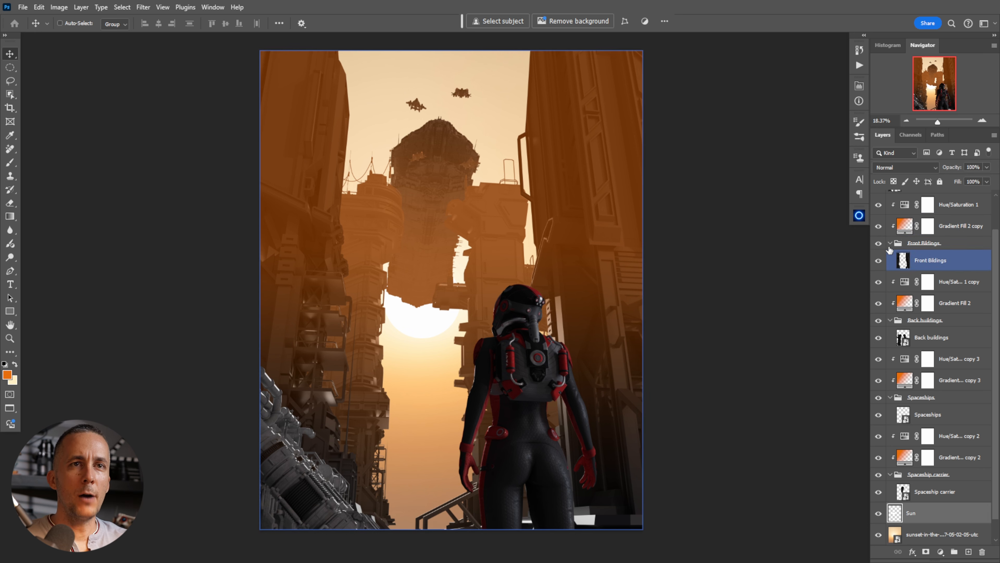
click(894, 264)
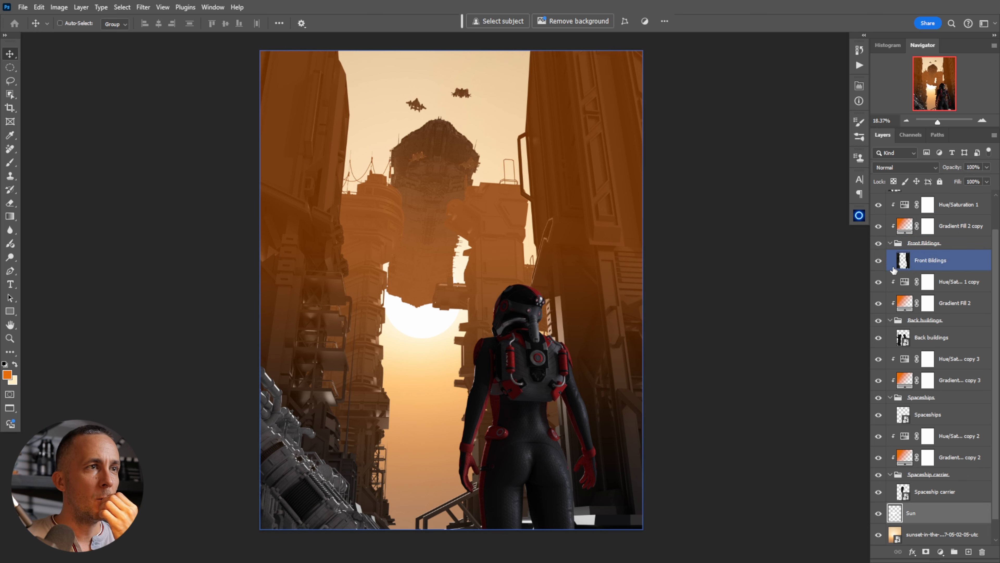
ctrl+click(466, 218)
ctrl+click(465, 219)
click(938, 303)
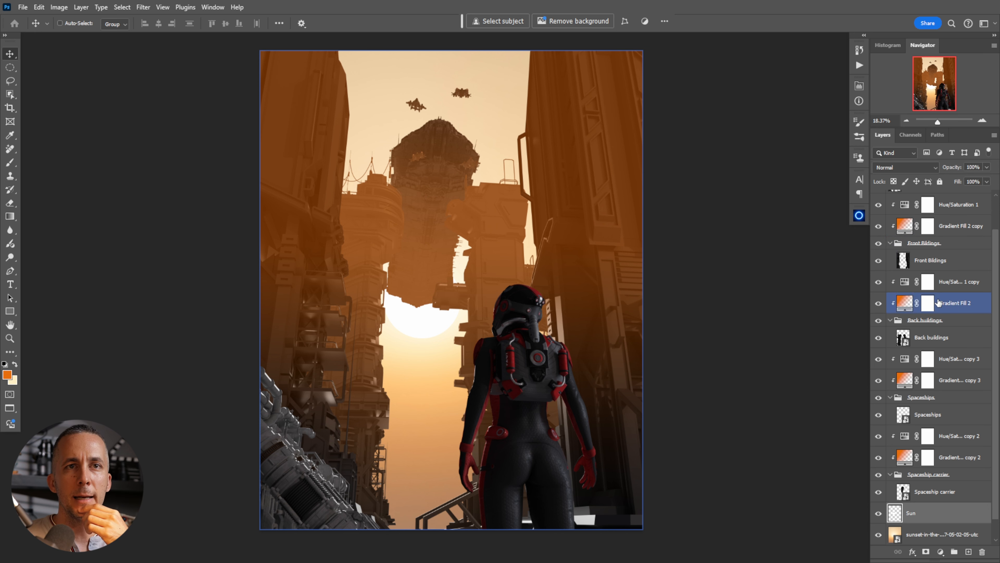
Add a new layer directly beneath the Back buildings layer and name it Cables
click(922, 338)
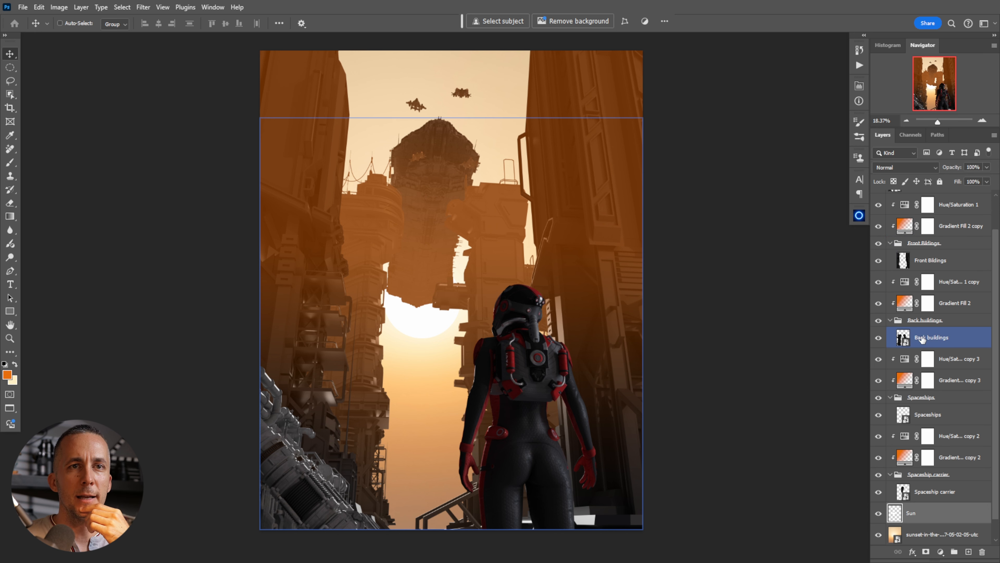
click(970, 553)
double_click(922, 358)
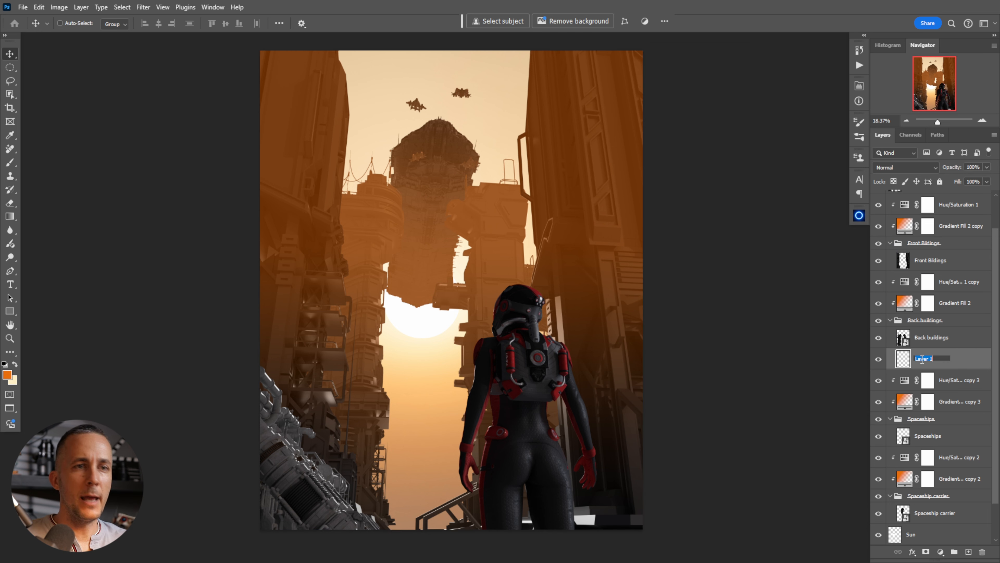
text(Cables)
key(Return)
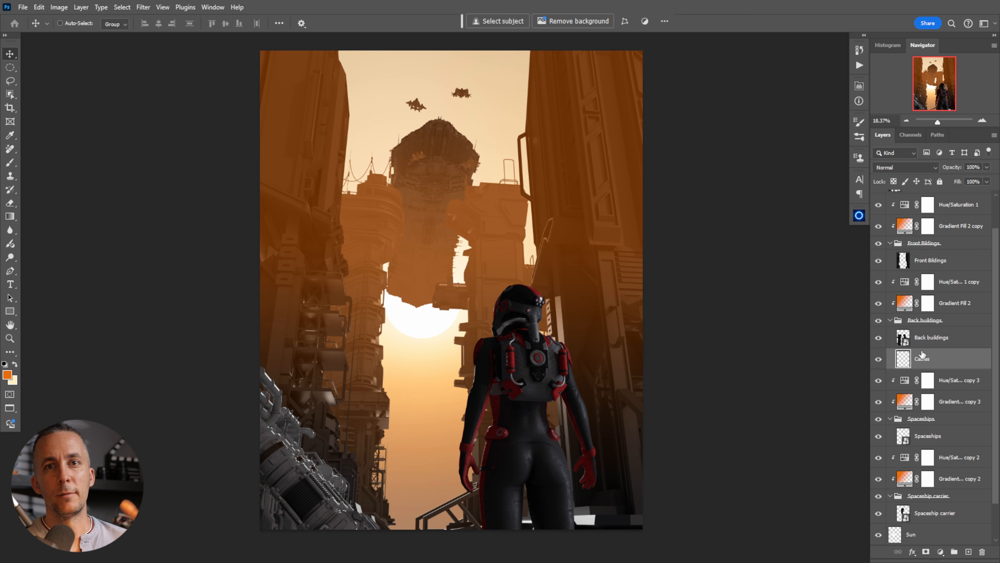
drag(919, 358, 729, 326)
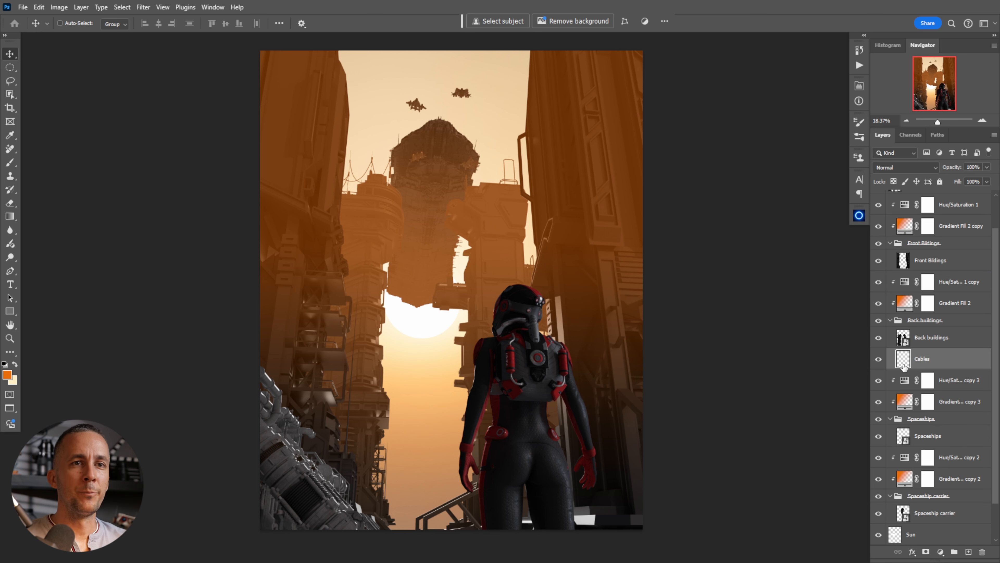
Set the Brush tool to the Hard Round brush for painting on the Cables layer
key(b)
right_click(424, 234)
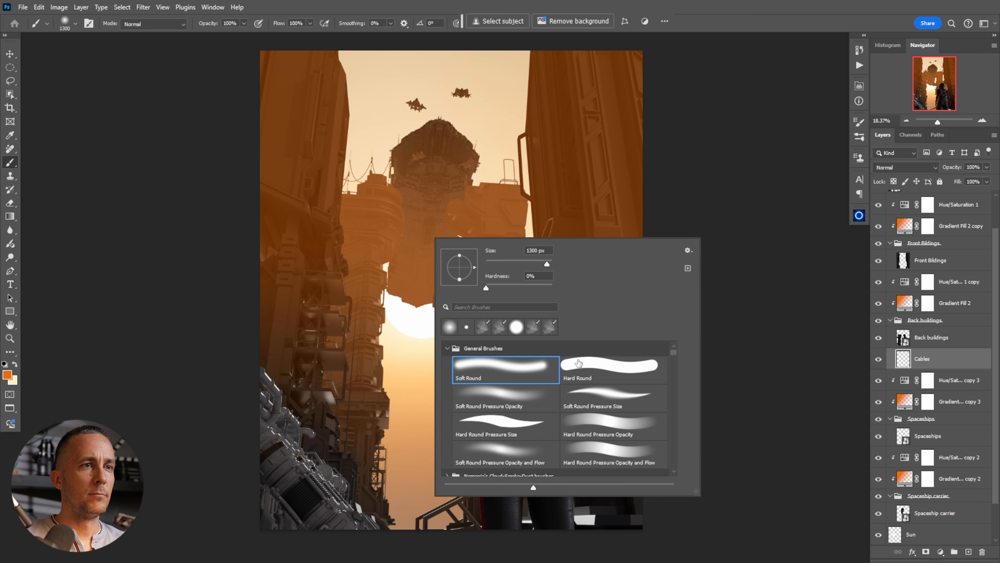
click(582, 364)
drag(536, 288, 531, 288)
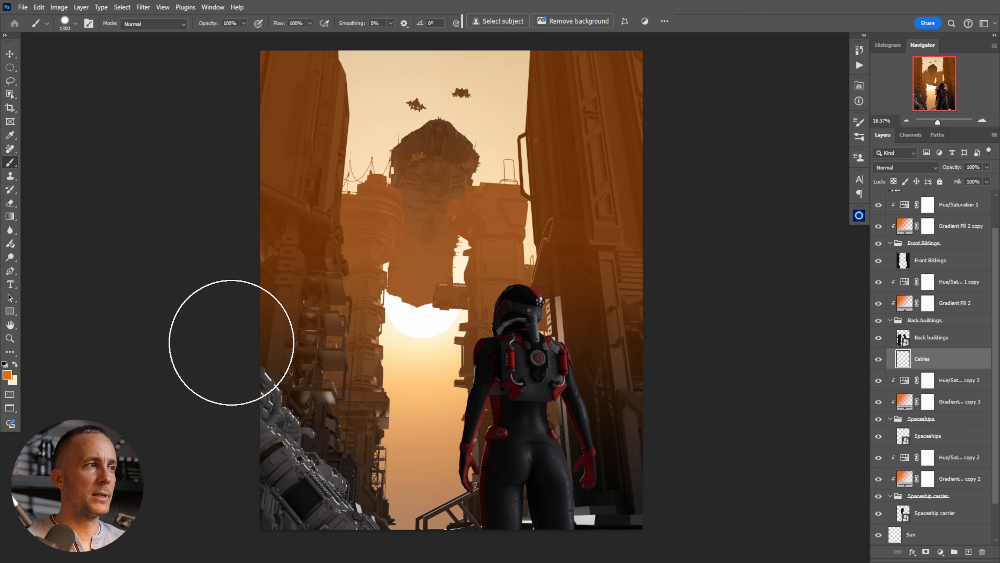
click(7, 374)
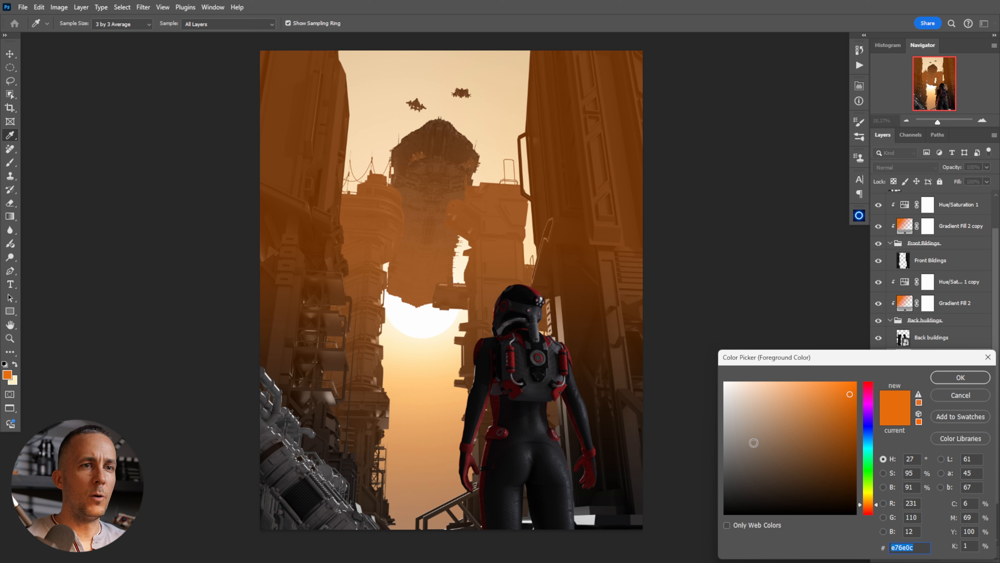
drag(753, 443, 716, 516)
click(941, 395)
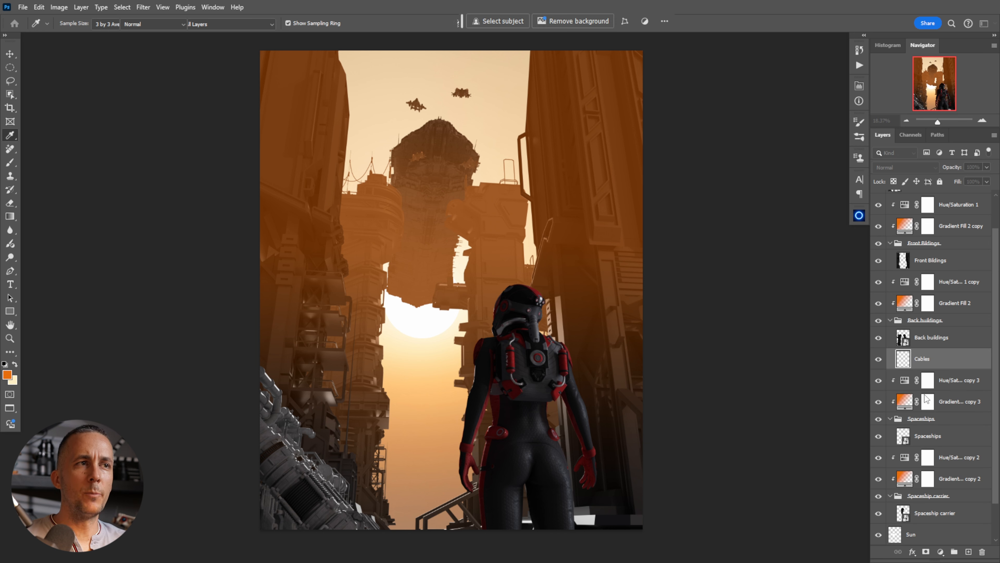
Temporarily hide Gradient Fill 2, sample the dark grey of the back building as the foreground colour, and show the gradient again
click(878, 303)
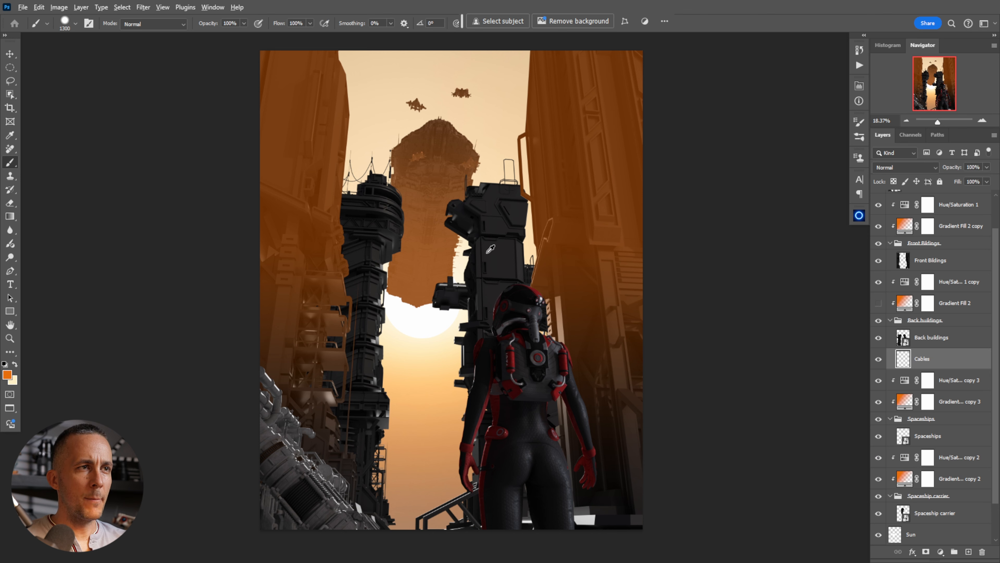
alt+click(492, 247)
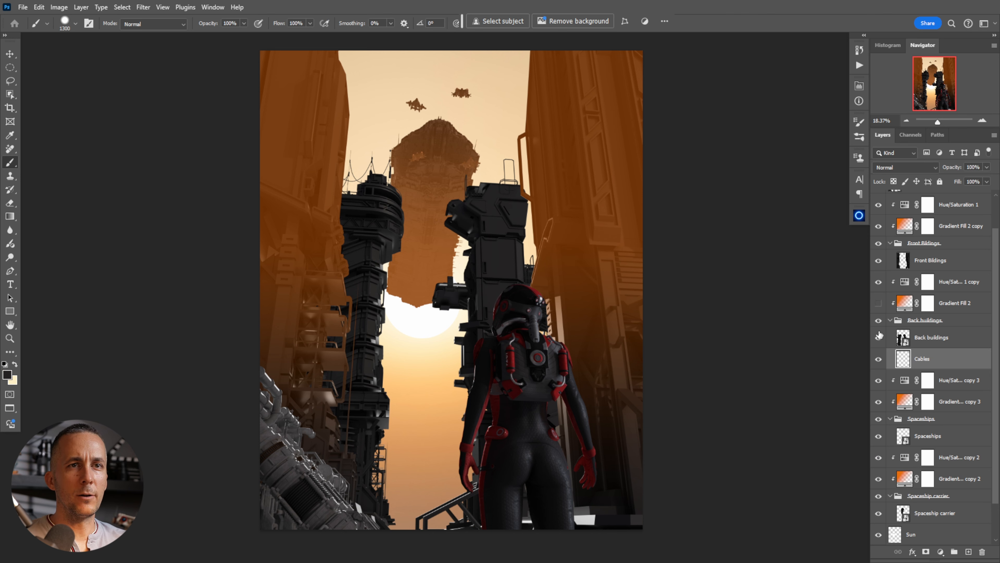
click(878, 303)
Shrink the brush to a thin tip and paint thin sagging cables between the back buildings, across the carrier's hull
key(bracketleft)
key(bracketleft)
key(bracketleft)
key(bracketleft)
key(bracketleft)
key(bracketleft)
key(bracketleft)
key(bracketleft)
key(bracketleft)
key(bracketleft)
key(bracketleft)
key(bracketleft)
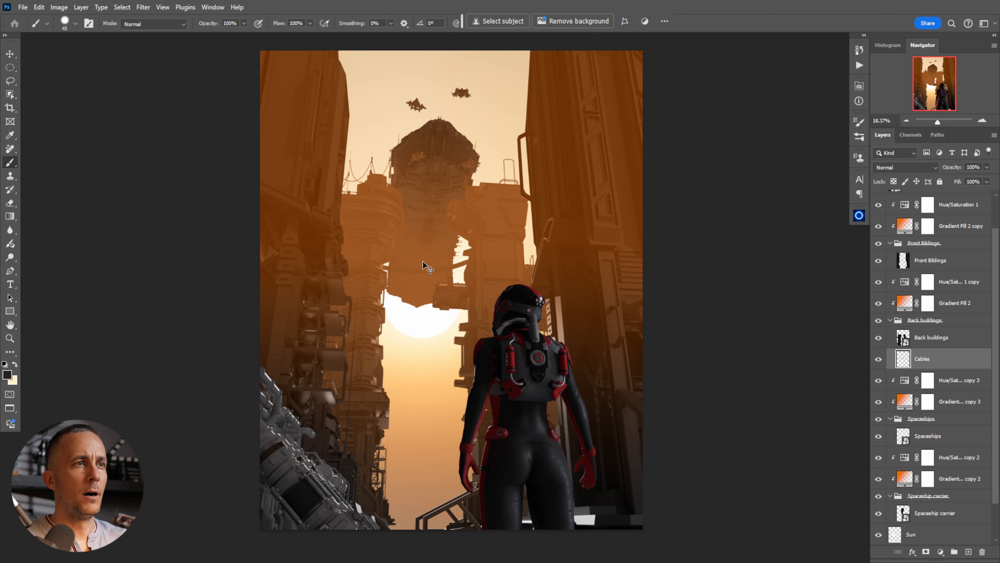
scroll(425, 264, up, 5)
key(bracketleft)
key(bracketleft)
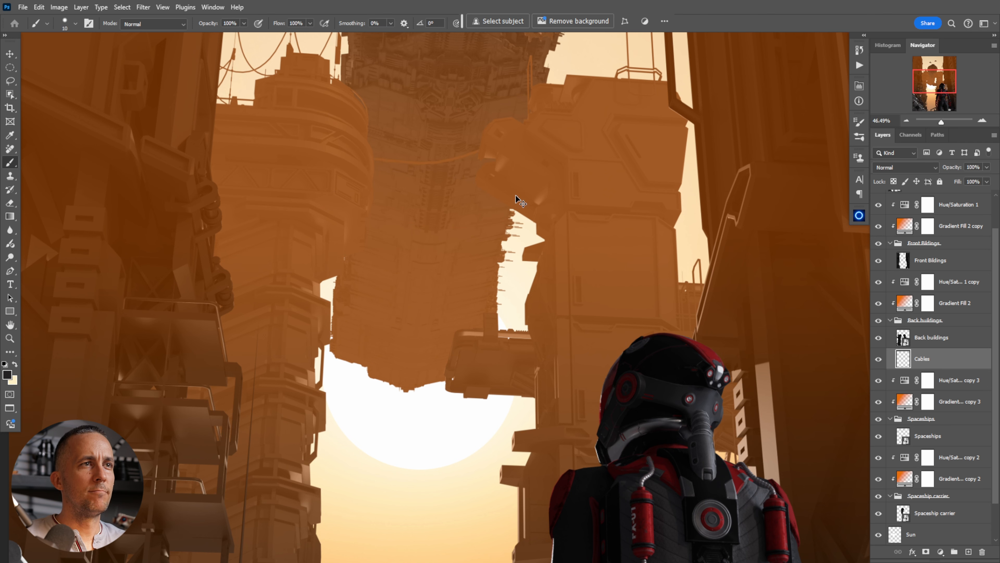
drag(480, 331, 456, 194)
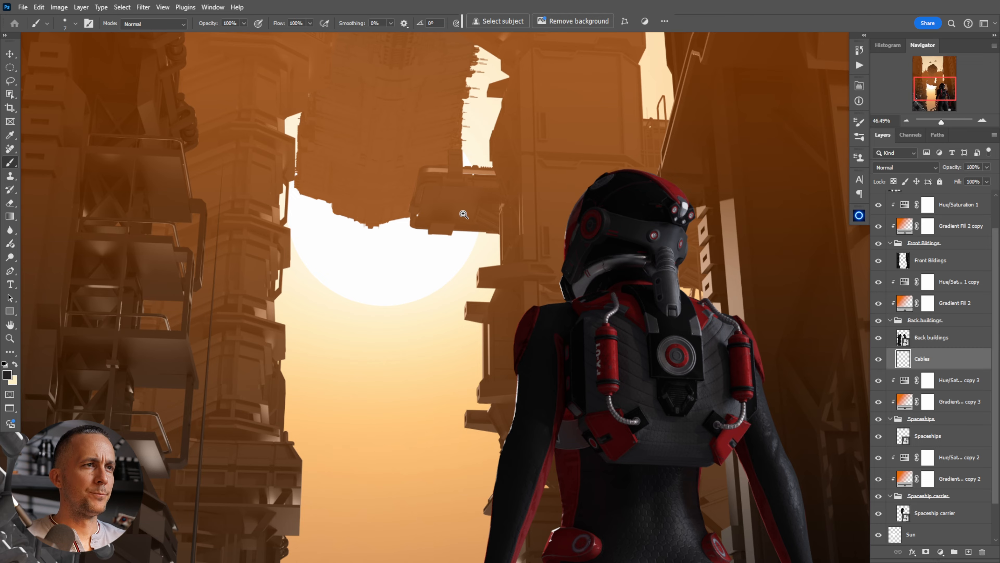
key(ctrl+0)
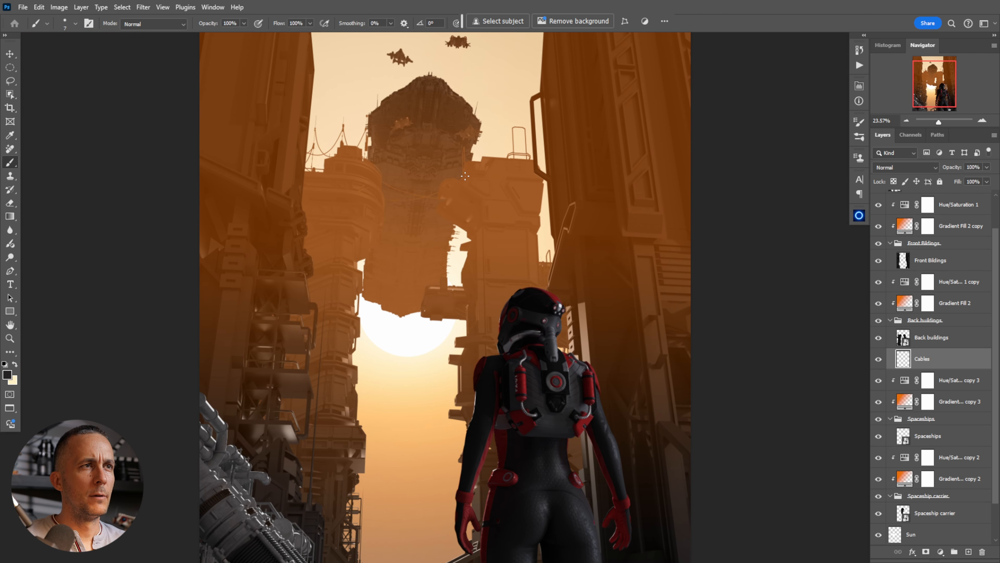
mouse_move(404, 196)
mouse_down()
mouse_move(446, 201)
mouse_move(412, 205)
mouse_up()
drag(441, 323, 426, 164)
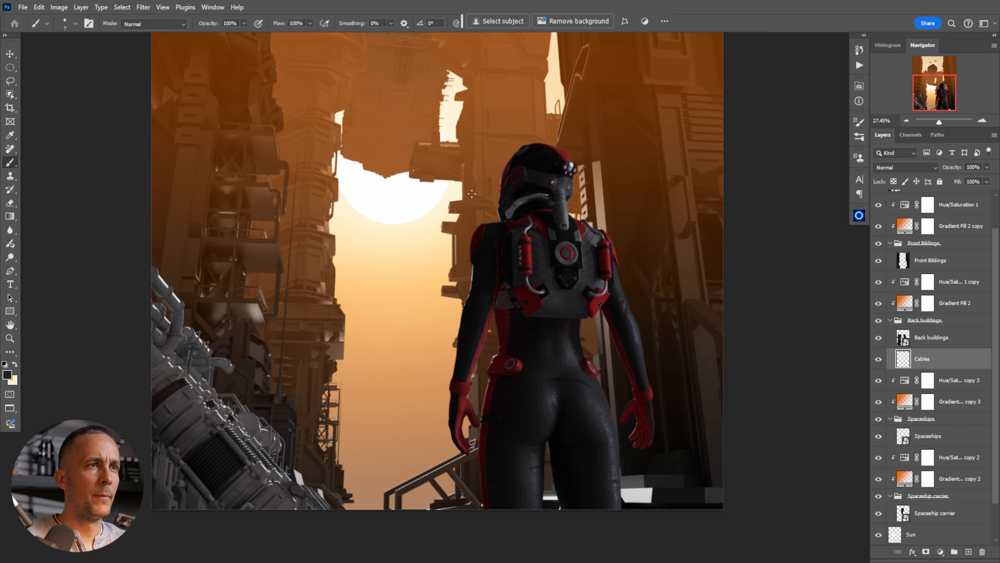
Paint thin crossing cables between the back buildings in front of the white sun disc, undoing the unsuitable strokes
mouse_move(449, 211)
mouse_down()
mouse_move(338, 197)
mouse_move(434, 216)
mouse_up()
key(ctrl+z)
scroll(485, 208, up, 3)
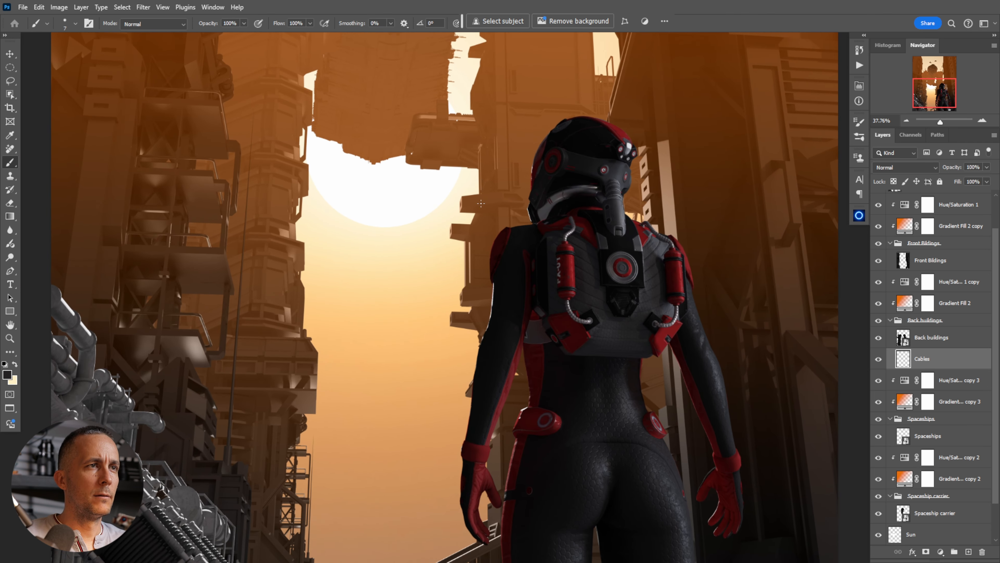
key(ctrl+z)
mouse_move(274, 188)
mouse_down()
mouse_move(532, 174)
mouse_move(338, 228)
mouse_move(265, 198)
mouse_move(499, 191)
mouse_up()
key(ctrl+z)
drag(288, 211, 493, 197)
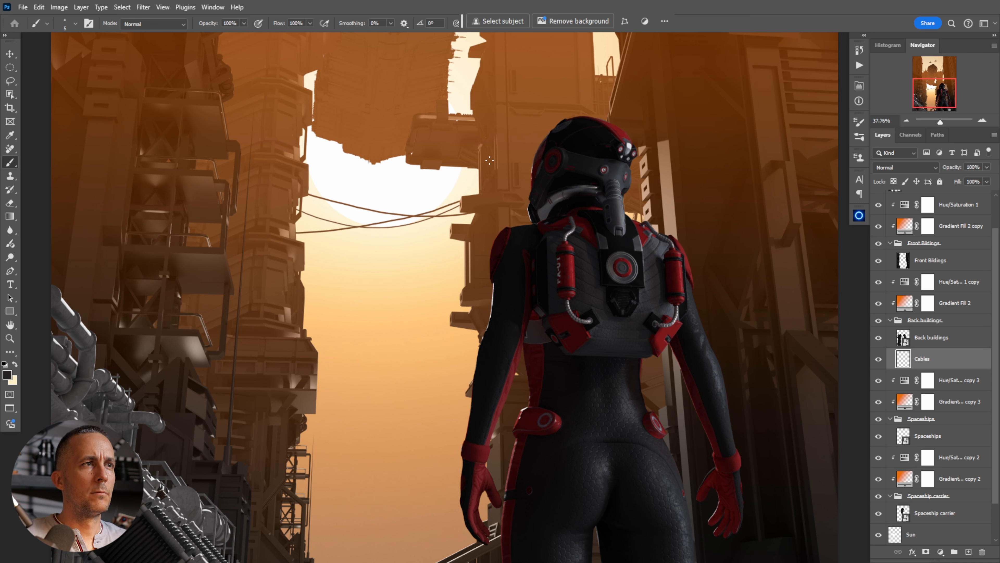
Paint a longer drooping cable between the back buildings just below the sun, redoing the stroke until it fits
drag(291, 236, 465, 249)
key(ctrl+z)
drag(296, 233, 464, 250)
key(ctrl+z)
mouse_move(302, 247)
mouse_down()
mouse_move(471, 215)
mouse_move(465, 209)
mouse_move(497, 196)
mouse_up()
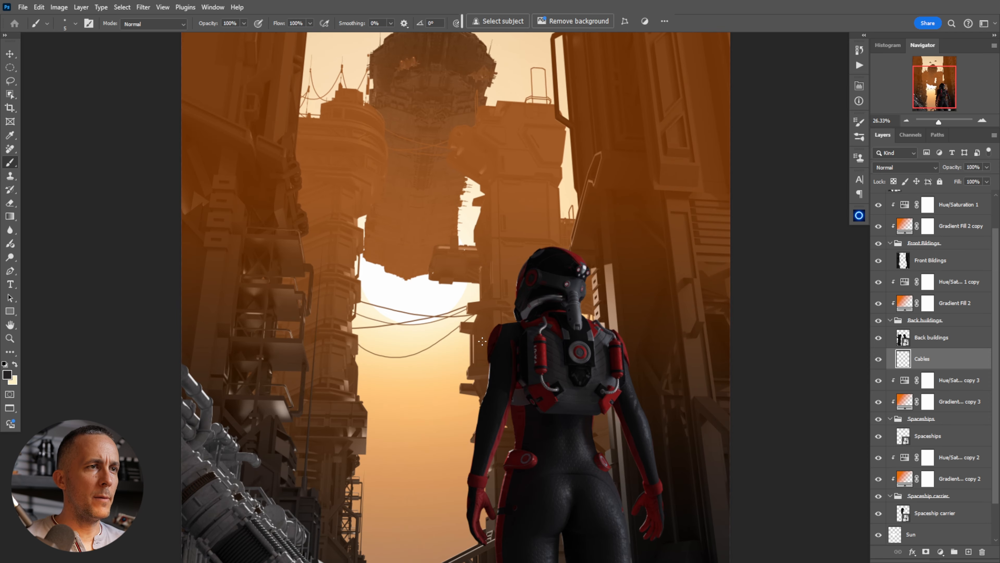
drag(482, 341, 450, 217)
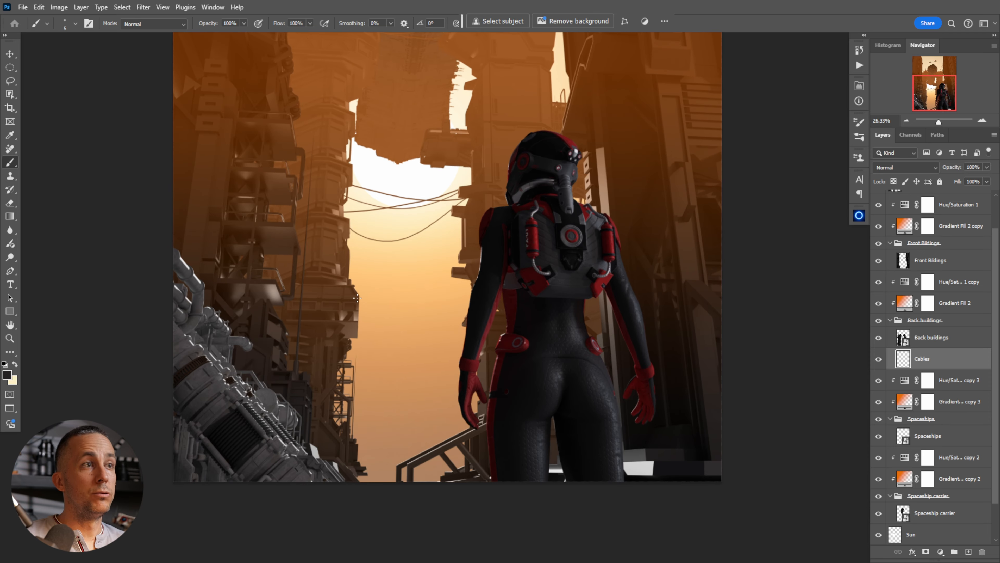
Paint a small looped cable hanging off the inner edge of the left back building, below the sun
drag(354, 255, 344, 379)
key(ctrl+z)
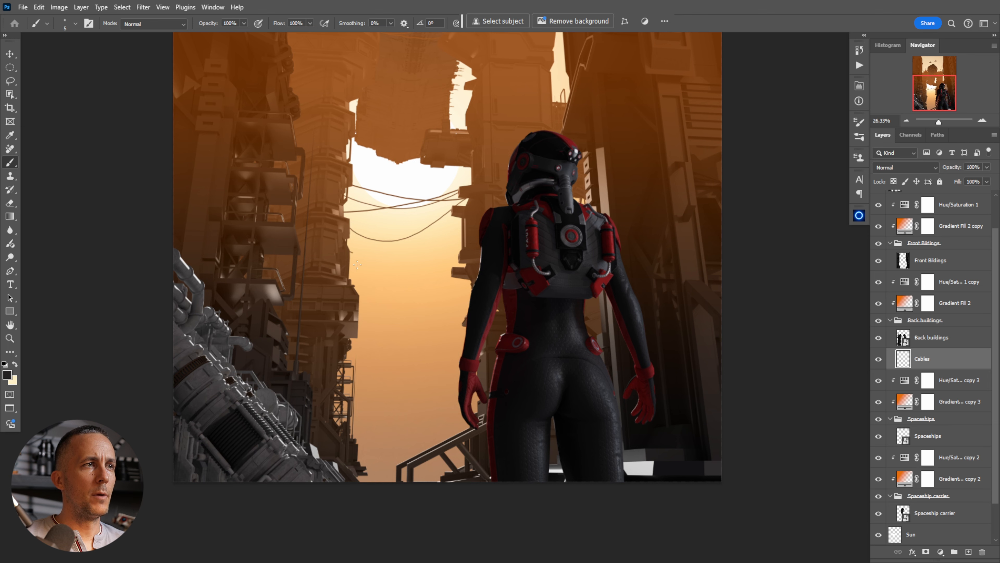
click(342, 268)
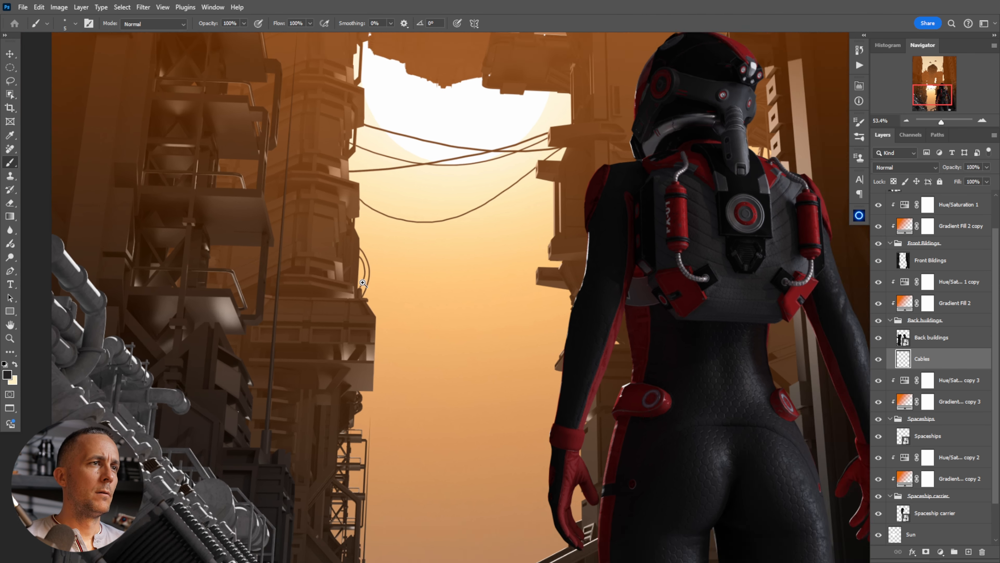
scroll(362, 283, down, 8)
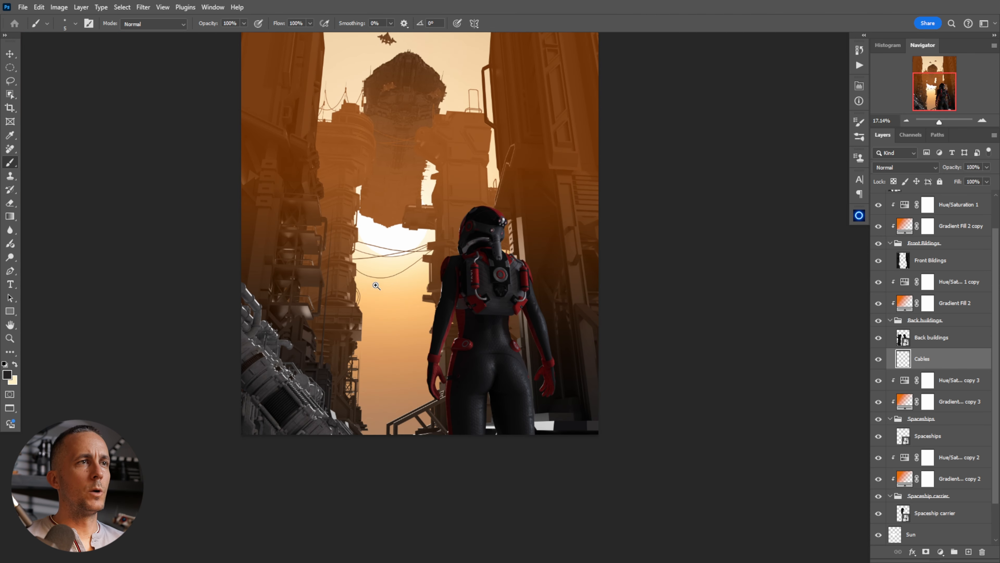
Paint thin cables in the narrow sky gap between the right back building and the front tower
scroll(411, 285, up, 5)
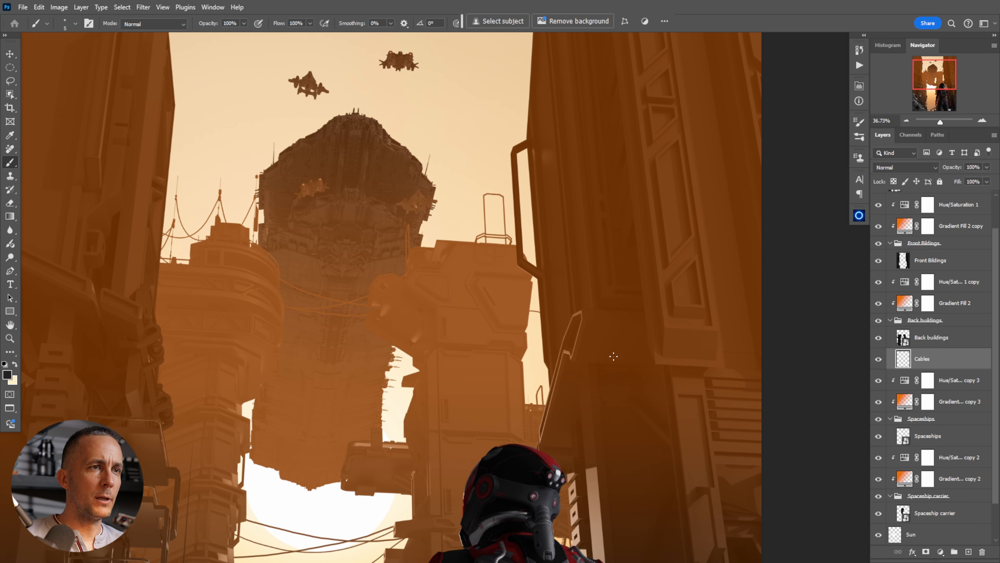
drag(257, 323, 304, 248)
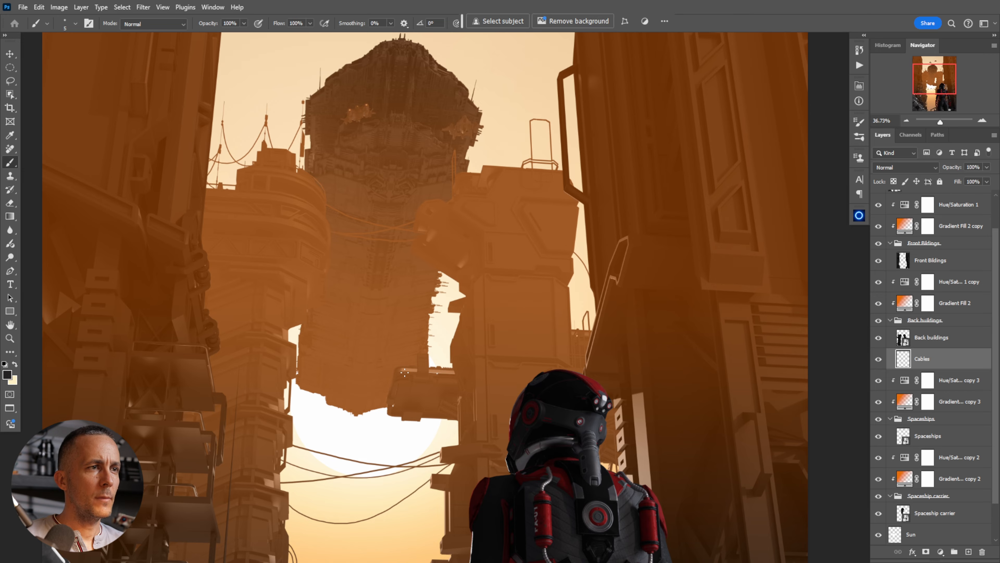
drag(453, 351, 429, 229)
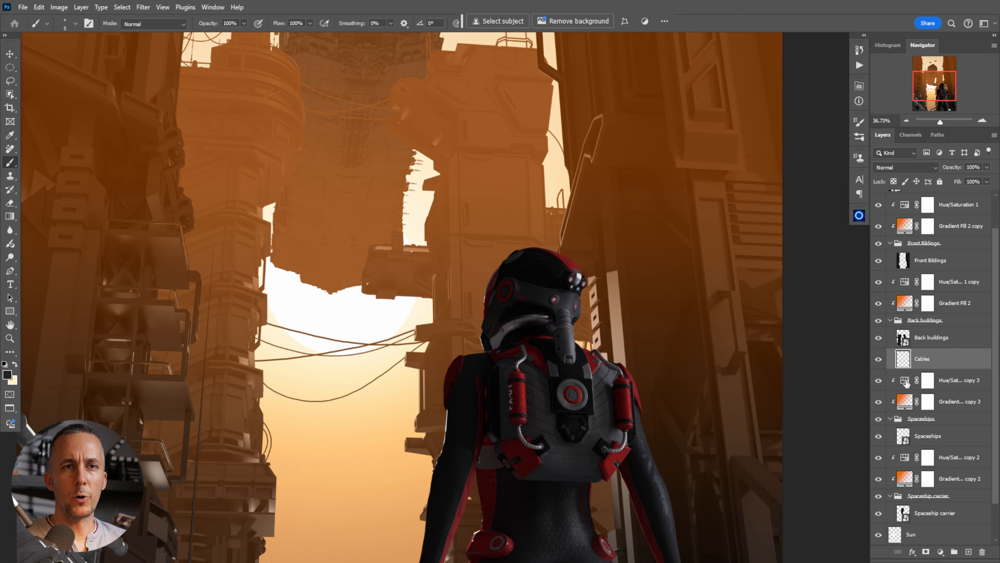
Add a new layer directly beneath the Front Bildings layer and name it Cables
click(906, 265)
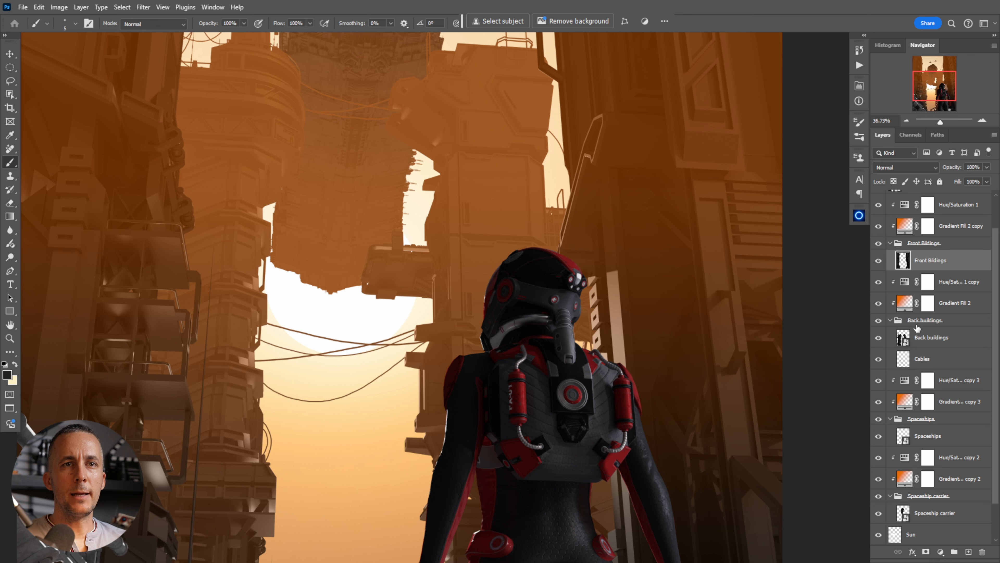
click(969, 551)
double_click(927, 282)
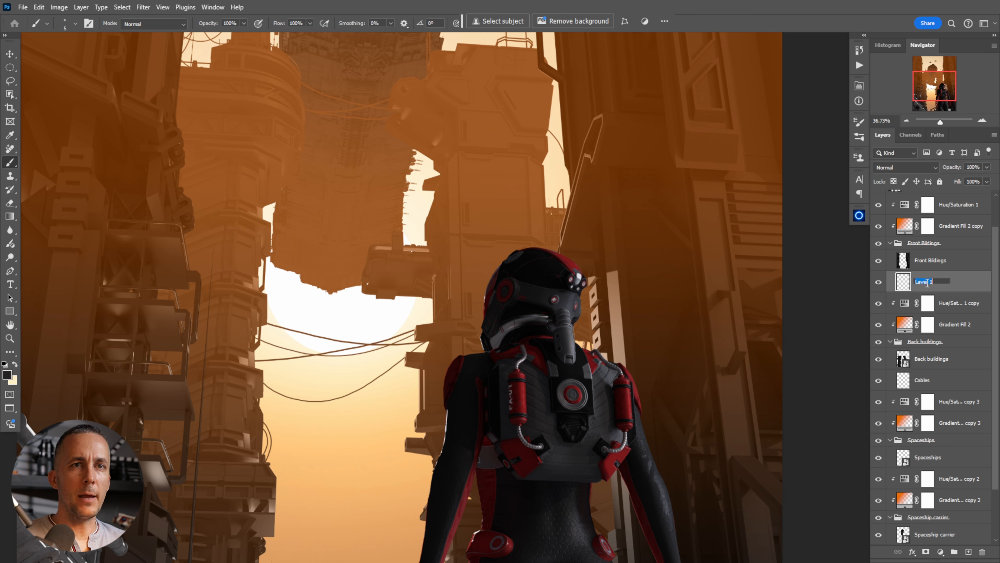
text(Cables)
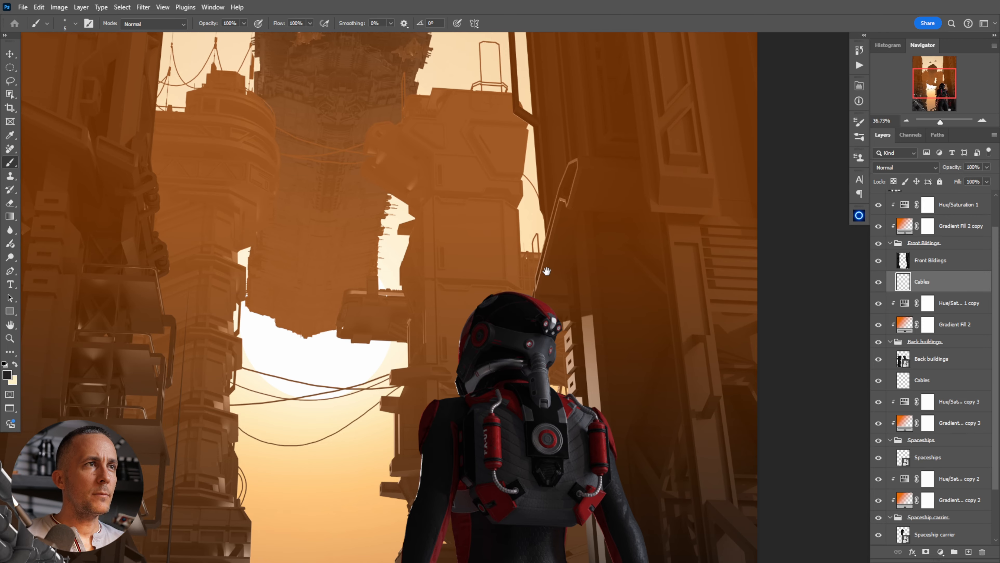
Paint thicker cables with a 20 px brush between the front buildings, crossing the orange haze below the sun
key(ctrl+0)
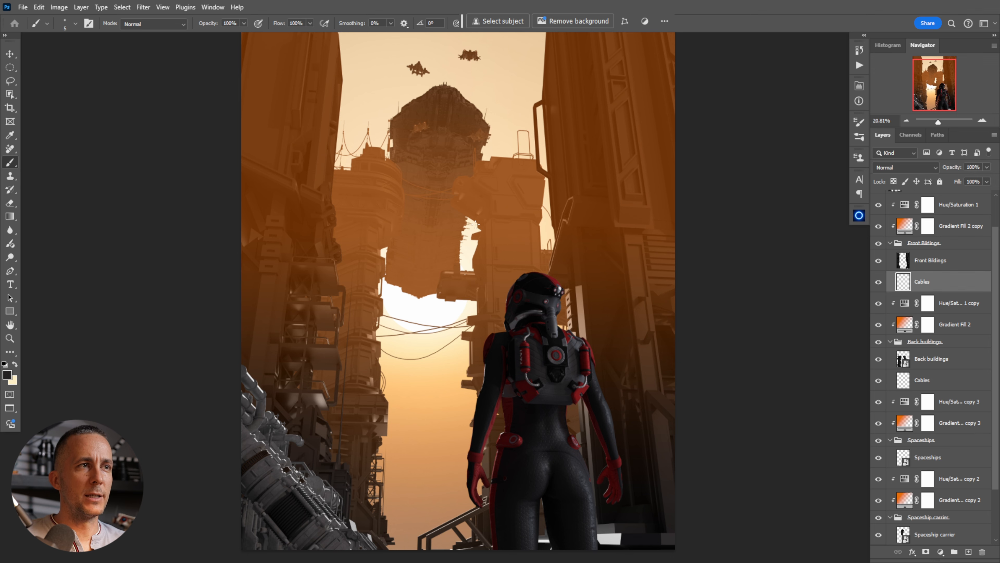
scroll(439, 249, up, 1)
scroll(454, 241, down, 2)
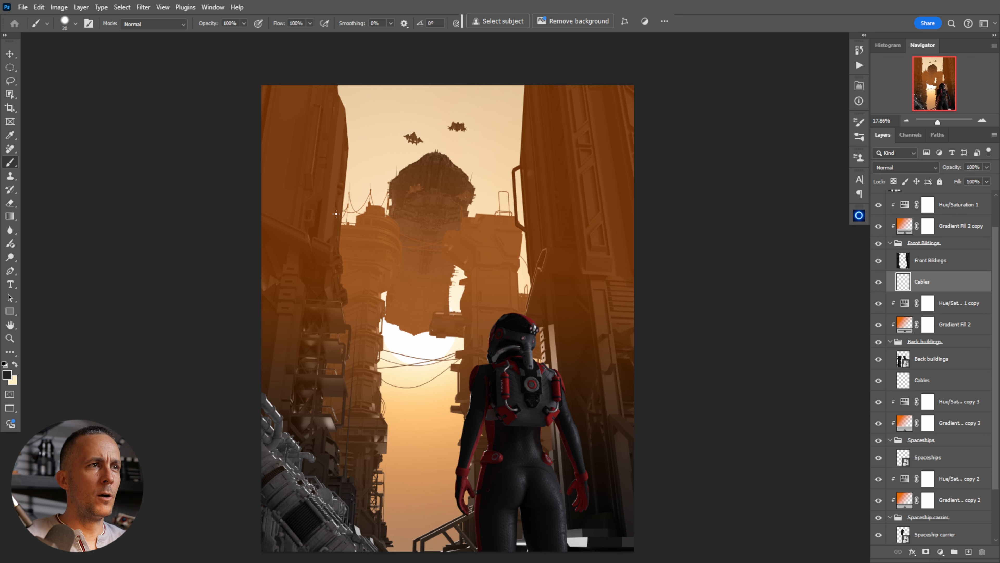
scroll(327, 276, down, 4)
scroll(315, 326, up, 2)
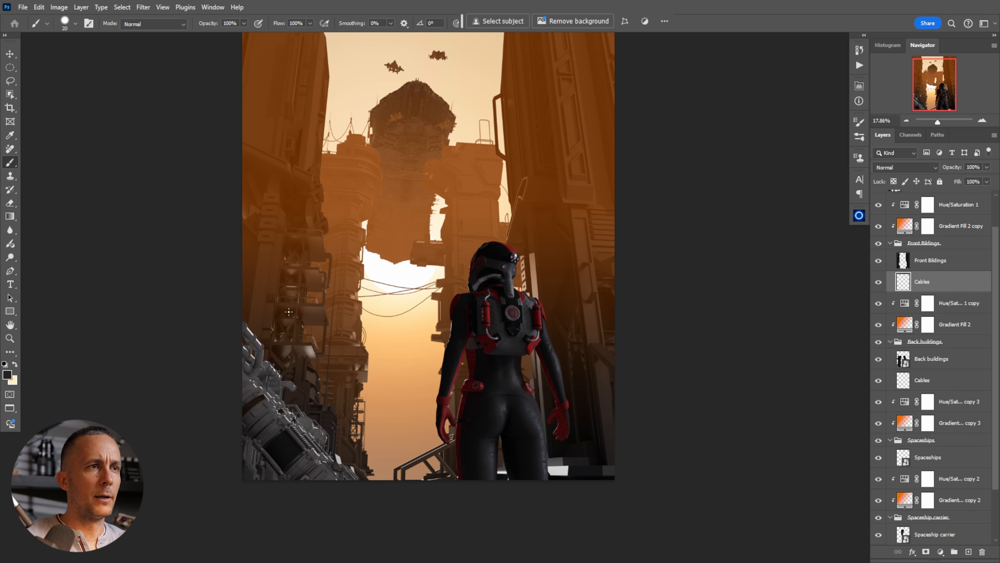
drag(283, 338, 567, 185)
key(ctrl+z)
drag(354, 346, 447, 342)
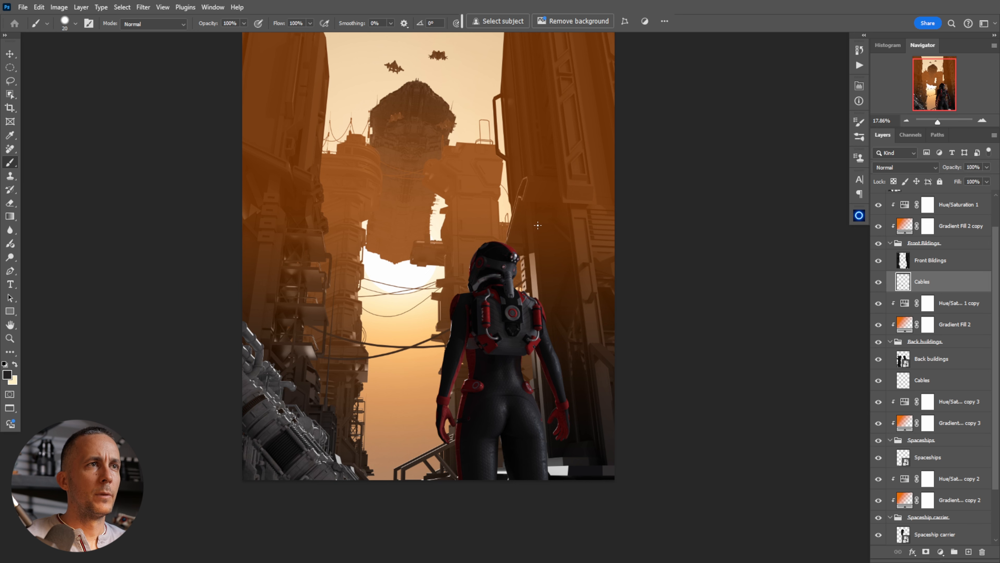
Paint thick cables between the two front towers across the carrier's lower hull, undoing the poor strokes
drag(514, 93, 533, 160)
mouse_move(527, 273)
mouse_down()
mouse_move(469, 296)
mouse_move(345, 302)
mouse_move(531, 290)
mouse_move(350, 292)
mouse_up()
key(ctrl+z)
key(ctrl+z)
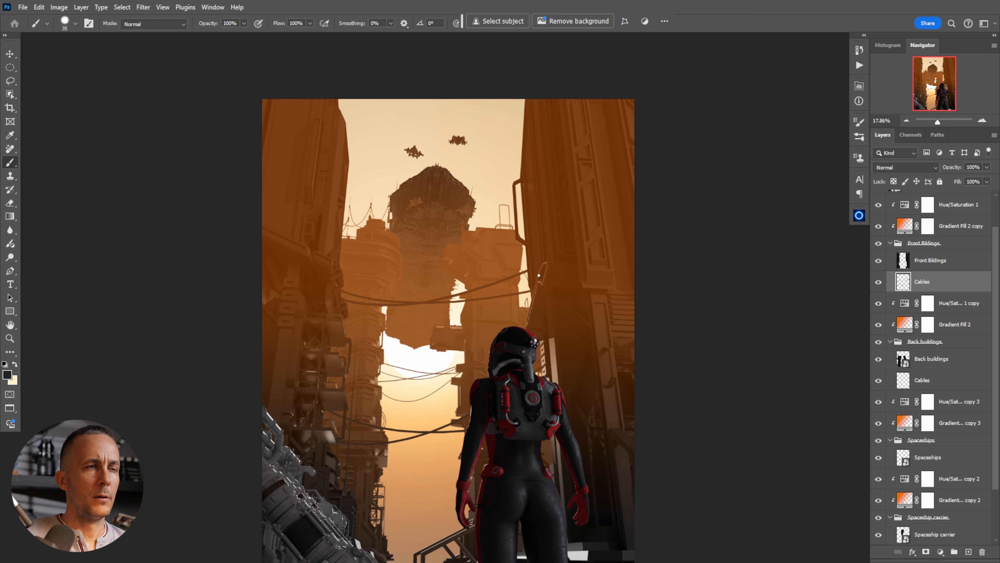
Reduce the brush to 15 px and add thinner cables between the front towers alongside the thick ones
key(bracketleft)
key(bracketleft)
key(bracketleft)
mouse_move(484, 303)
mouse_down()
mouse_move(334, 314)
mouse_move(527, 267)
mouse_up()
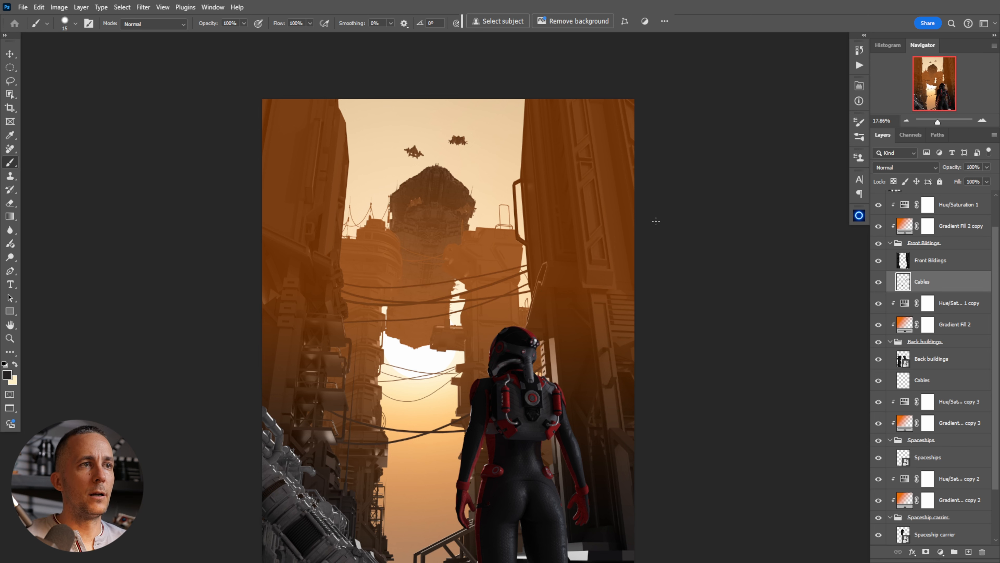
Try painting further cables from the left front tower and undo the strokes
mouse_move(327, 327)
mouse_down()
mouse_move(390, 314)
mouse_move(369, 214)
mouse_up()
key(ctrl+z)
mouse_move(335, 318)
mouse_down()
mouse_move(370, 240)
mouse_move(335, 203)
mouse_move(361, 345)
mouse_up()
key(ctrl+z)
key(ctrl+z)
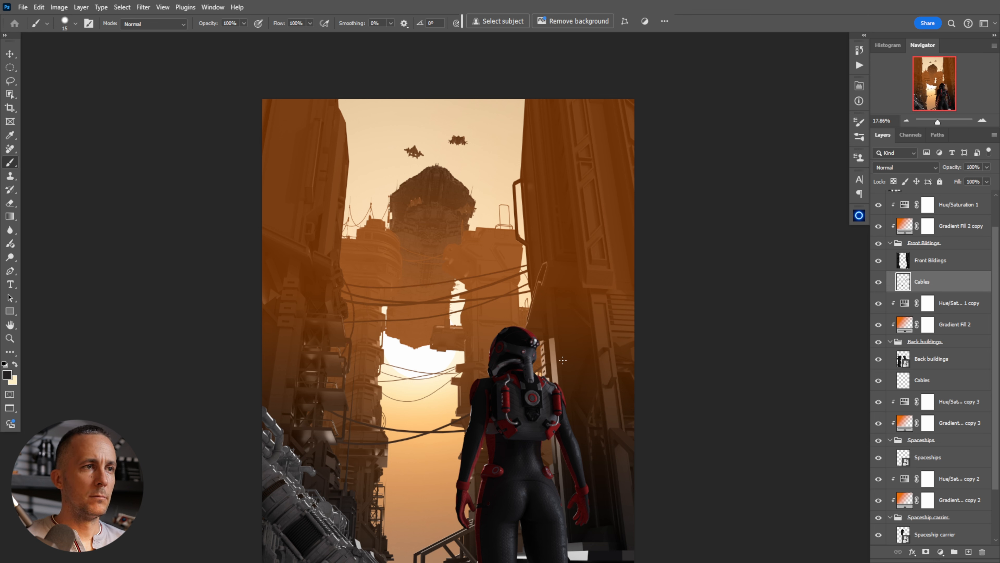
Paint another cable between the two front towers across the carrier's lower hull, undoing the poor strokes
drag(561, 336, 107, 221)
key(ctrl+z)
drag(557, 333, 179, 238)
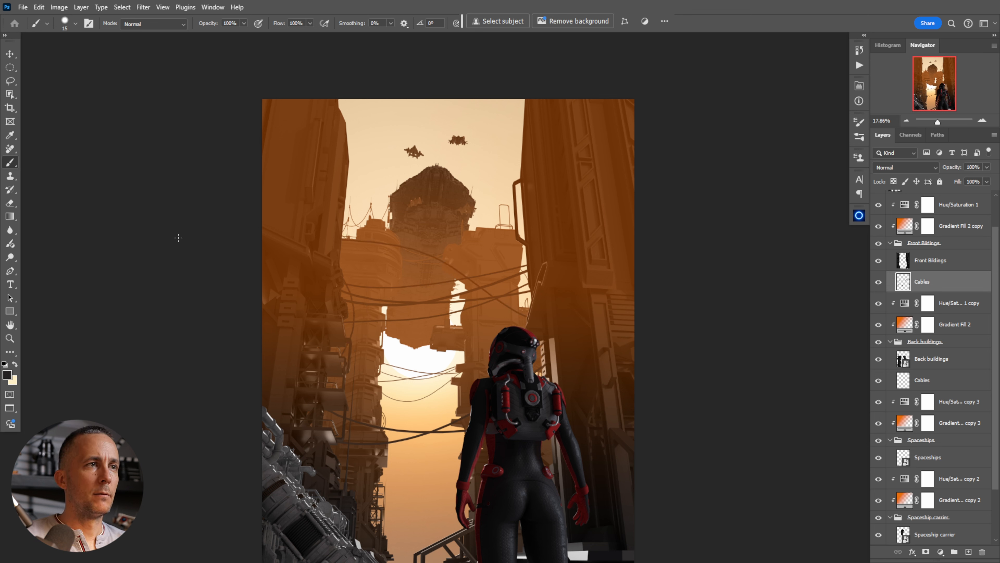
key(ctrl+z)
drag(294, 282, 585, 304)
key(ctrl+z)
drag(307, 271, 687, 243)
drag(518, 278, 545, 283)
drag(348, 299, 375, 283)
drag(376, 283, 393, 274)
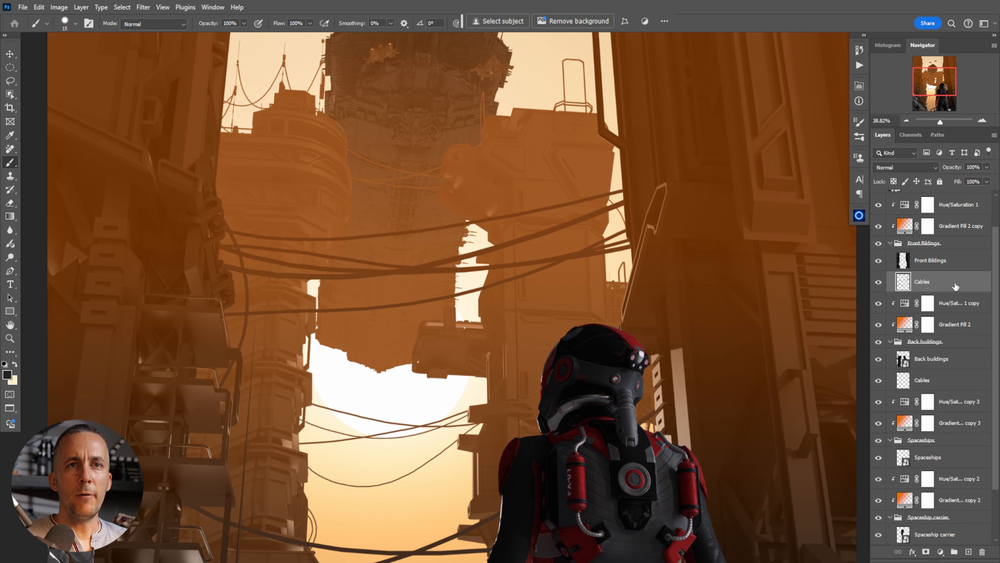
Add a white inner shadow at a 94° angle with increased opacity to the front Cables layer and copy it to the back Cables layer
double_click(953, 290)
drag(725, 291, 664, 187)
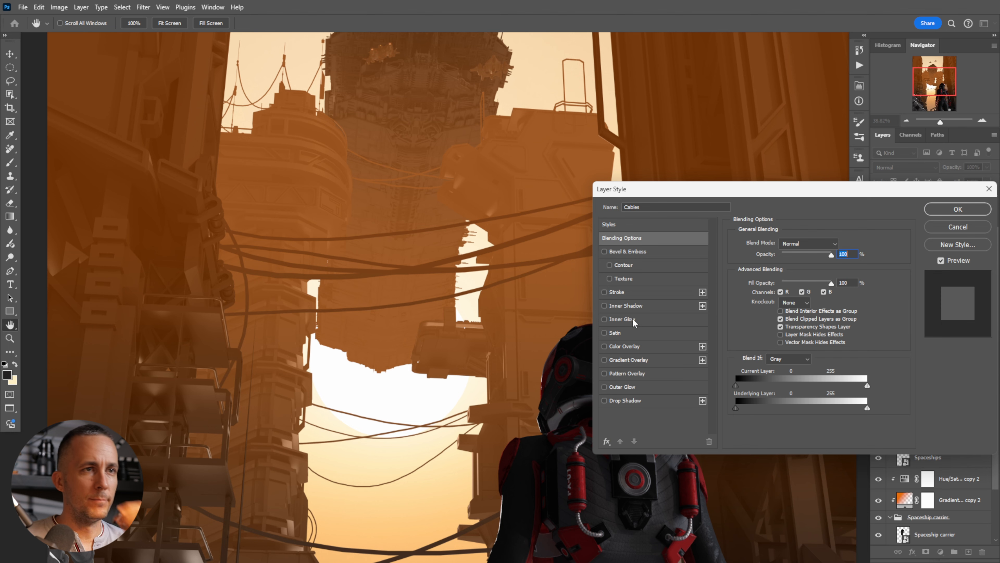
click(629, 305)
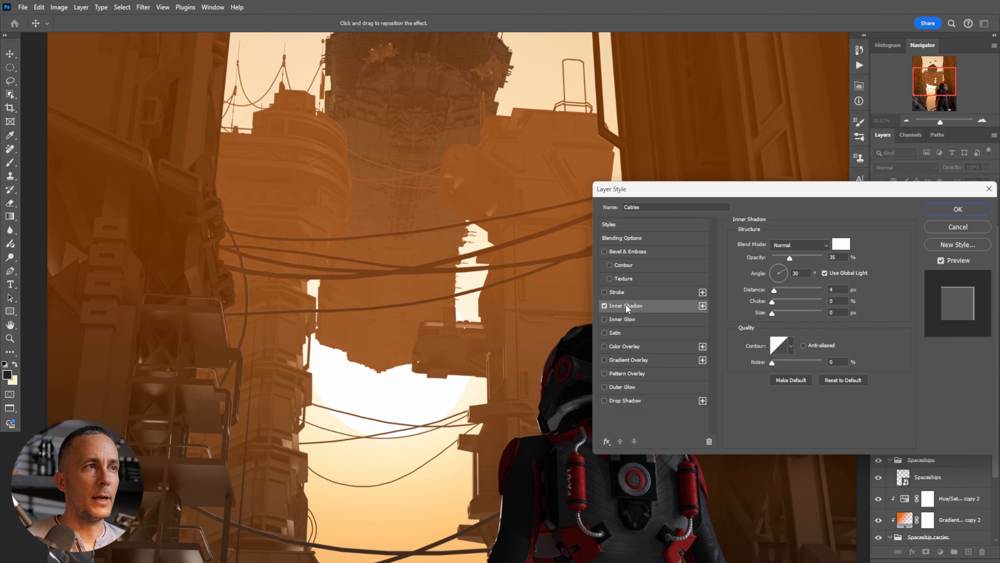
drag(367, 224, 412, 235)
drag(781, 277, 781, 271)
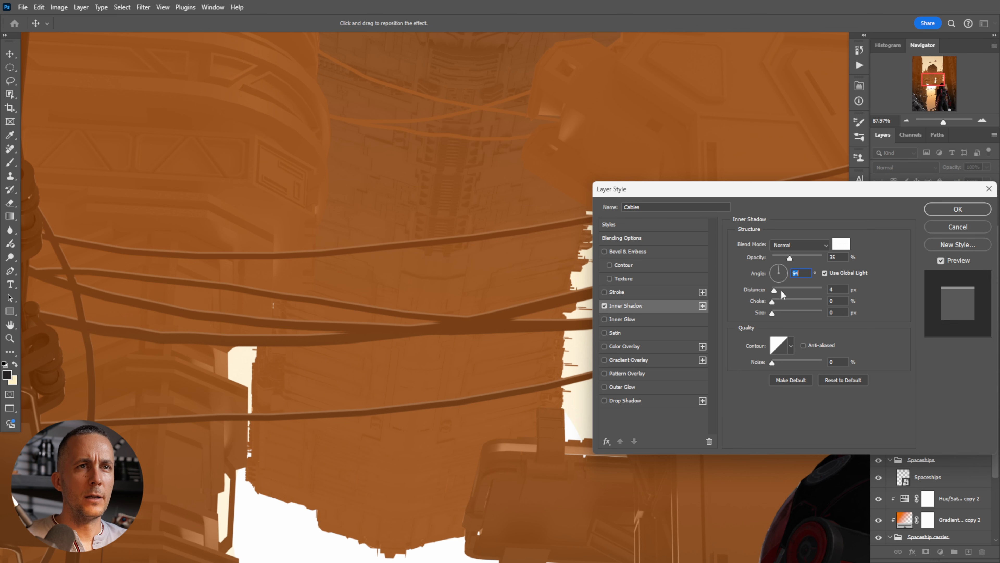
drag(789, 258, 815, 258)
click(957, 209)
scroll(433, 276, down, 5)
drag(921, 296, 921, 400)
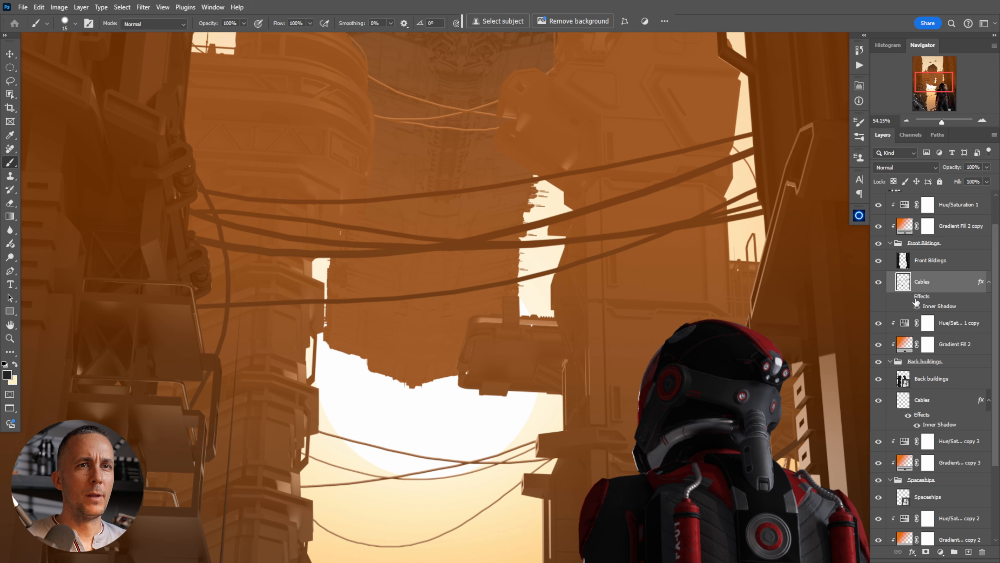
Erase the crossing cables between the front towers with a 90 px Eraser on the front Cables layer
key(e)
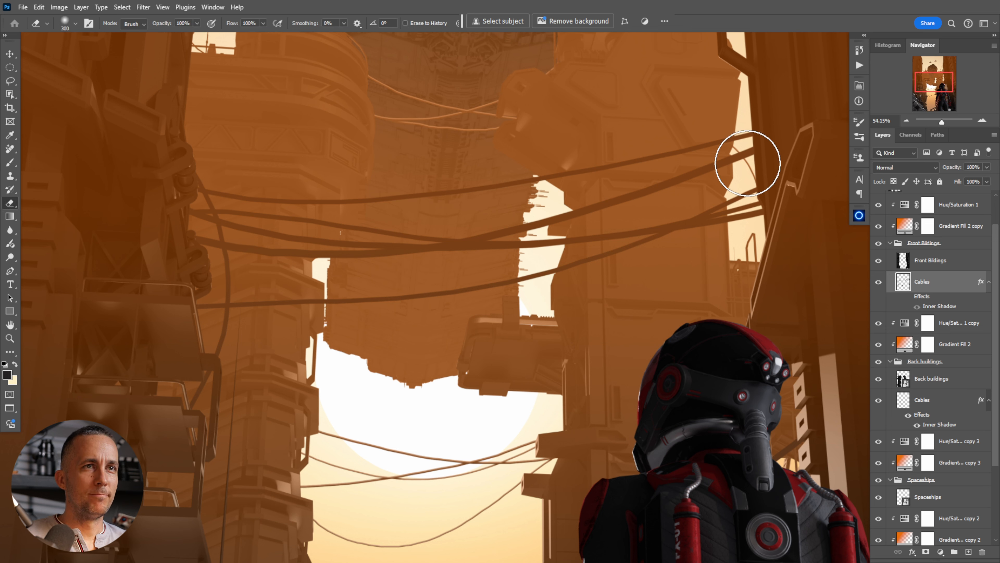
key(bracketleft)
key(bracketleft)
key(bracketleft)
key(bracketleft)
key(bracketleft)
key(bracketleft)
right_click(755, 161)
double_click(870, 291)
key(bracketleft)
drag(512, 237, 233, 214)
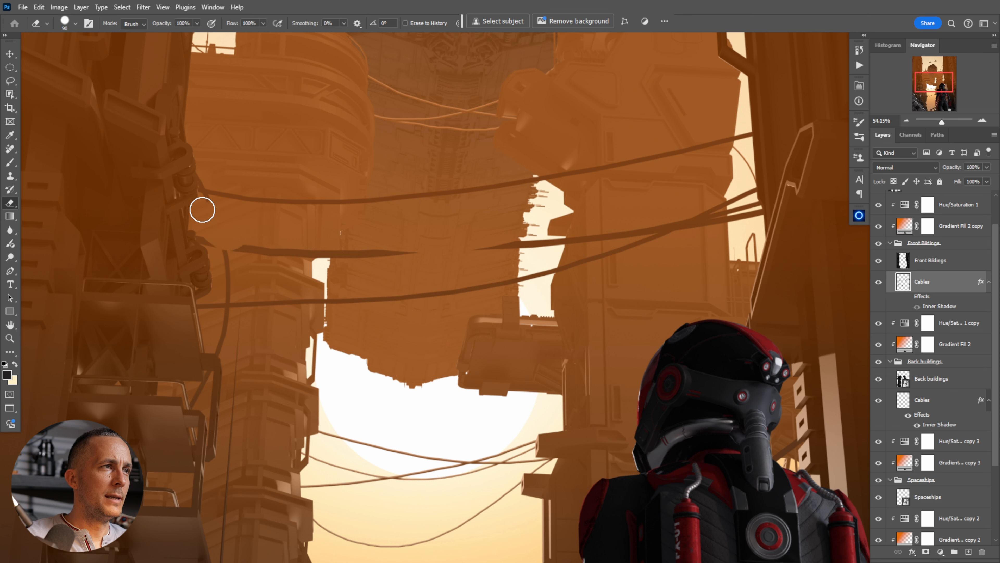
mouse_move(186, 179)
mouse_down()
mouse_move(217, 249)
mouse_move(192, 238)
mouse_move(410, 248)
mouse_move(367, 261)
mouse_move(570, 239)
mouse_up()
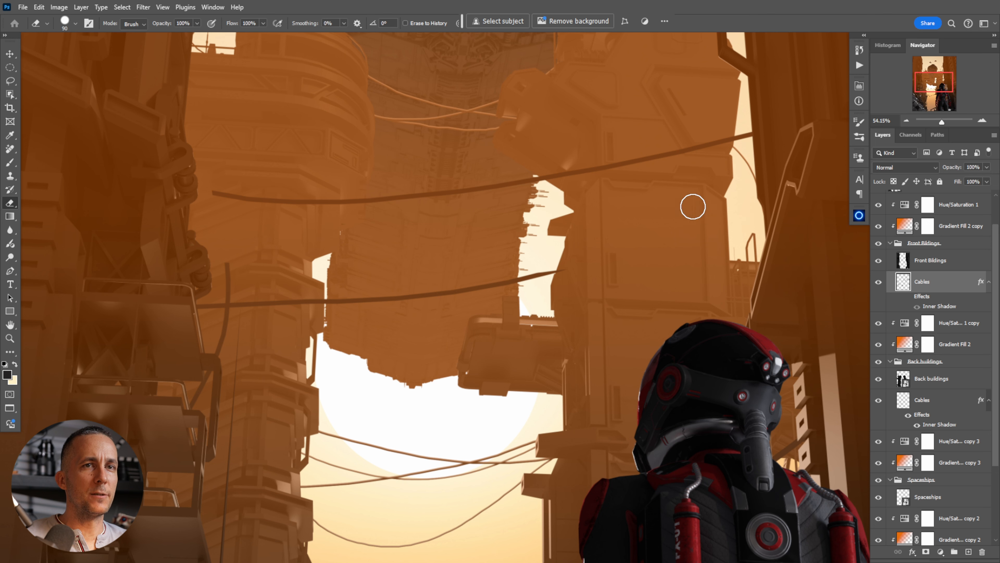
Clear the entire remaining content of the front Cables layer and deselect
key(ctrl+a)
key(Delete)
key(ctrl+d)
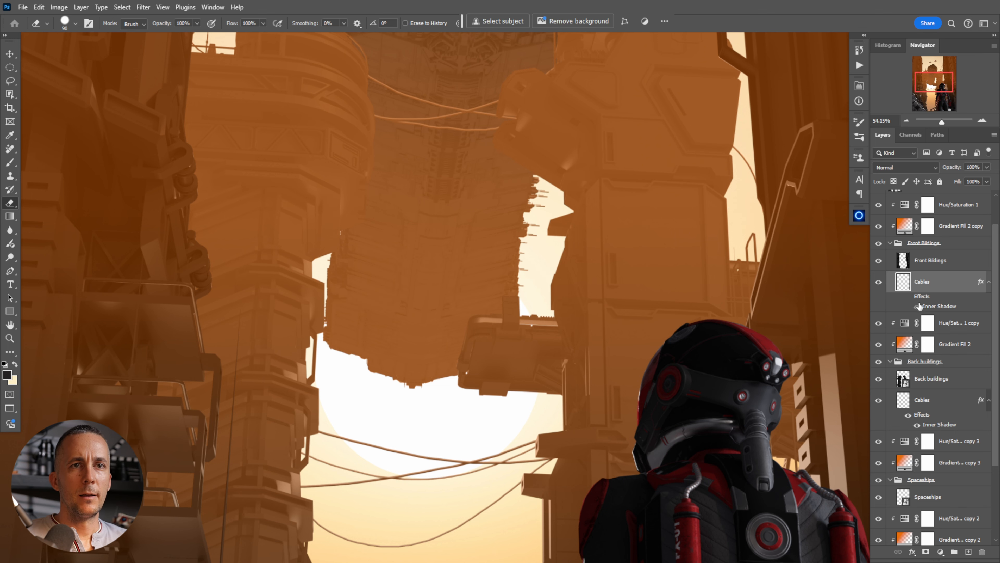
Repaint thinner cables between the front towers on a new layer with a white inner shadow at 64% opacity and 94°
scroll(620, 216, down, 4)
key(b)
key(ctrl+z)
key(ctrl+z)
key(ctrl+z)
key(bracketleft)
key(bracketleft)
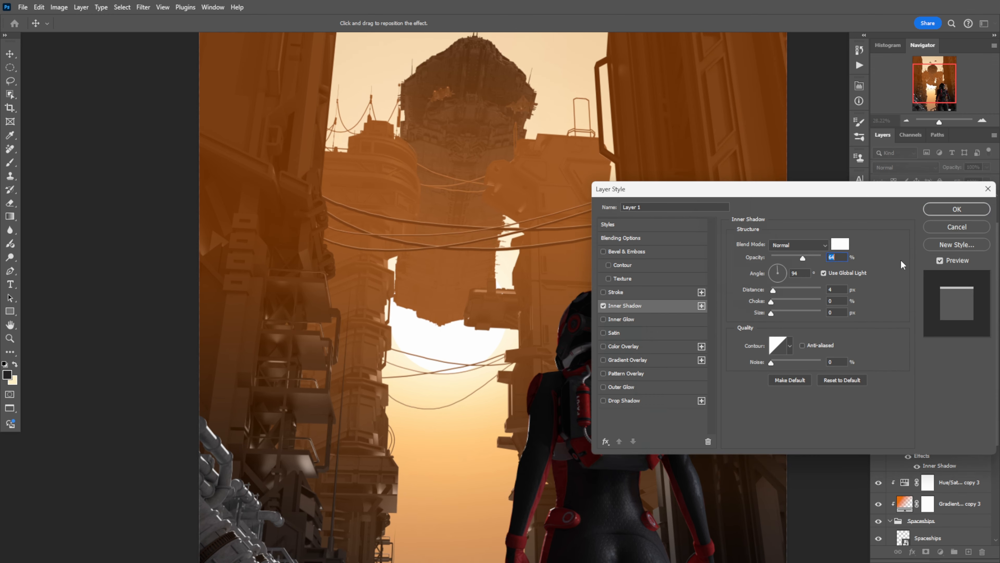
Try two thick cables and a thin one below the sun on the front Cables layer with 25, 15 and 8 px brushes, and remove them
key(alt+bracketleft)
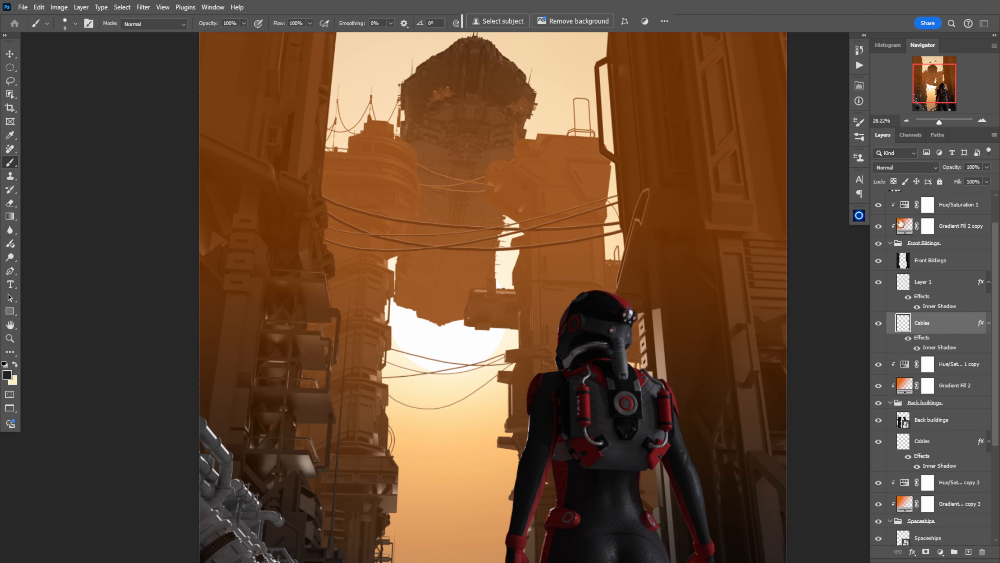
scroll(685, 354, down, 1)
key(bracketright)
key(bracketright)
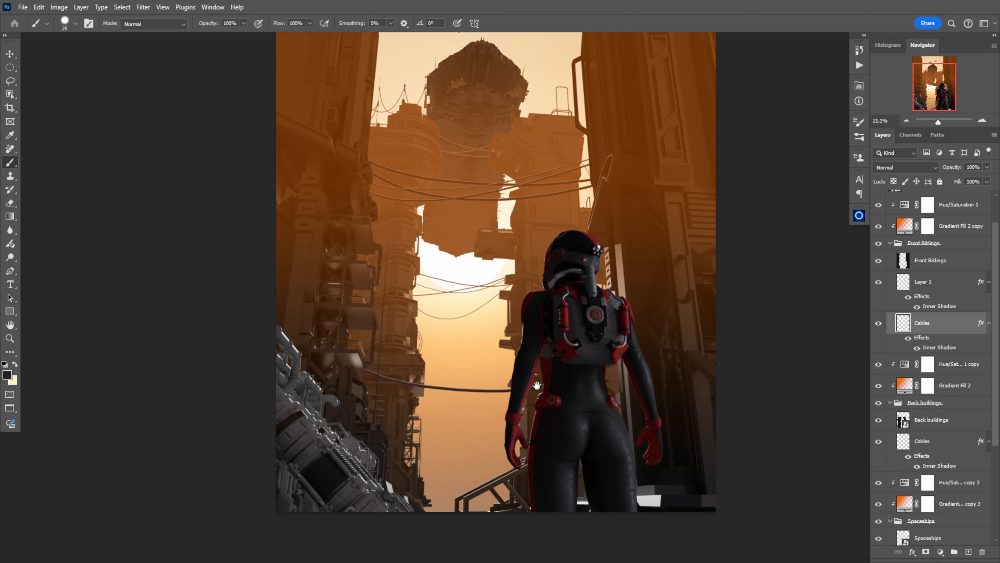
scroll(691, 256, down, 1)
key(bracketleft)
key(bracketleft)
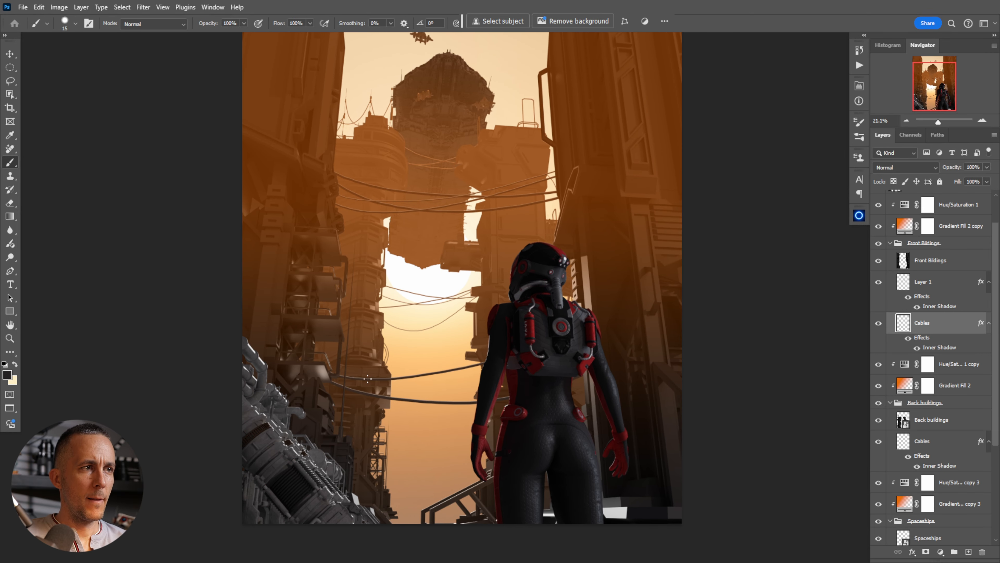
scroll(492, 366, up, 10)
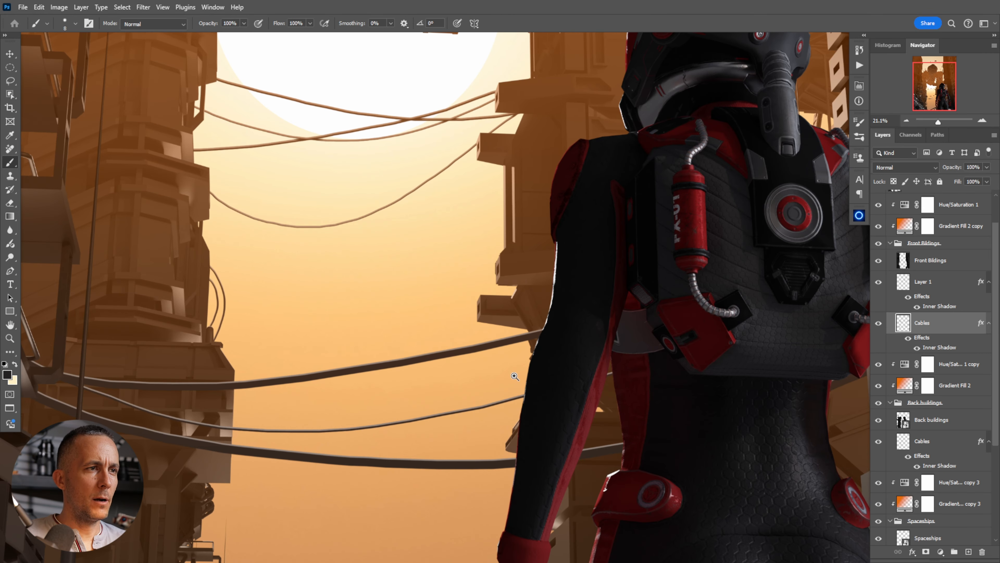
scroll(488, 370, down, 15)
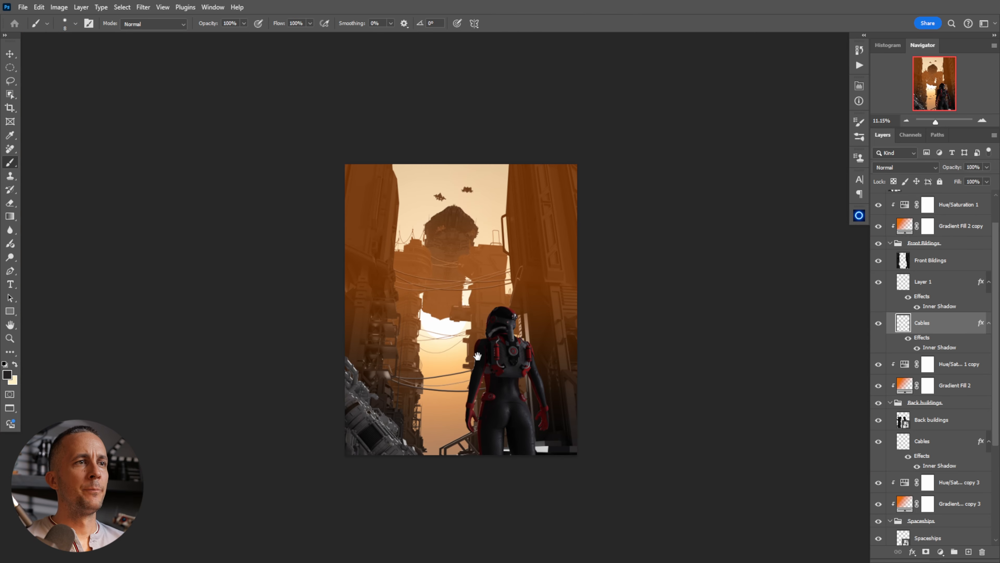
scroll(488, 315, up, 2)
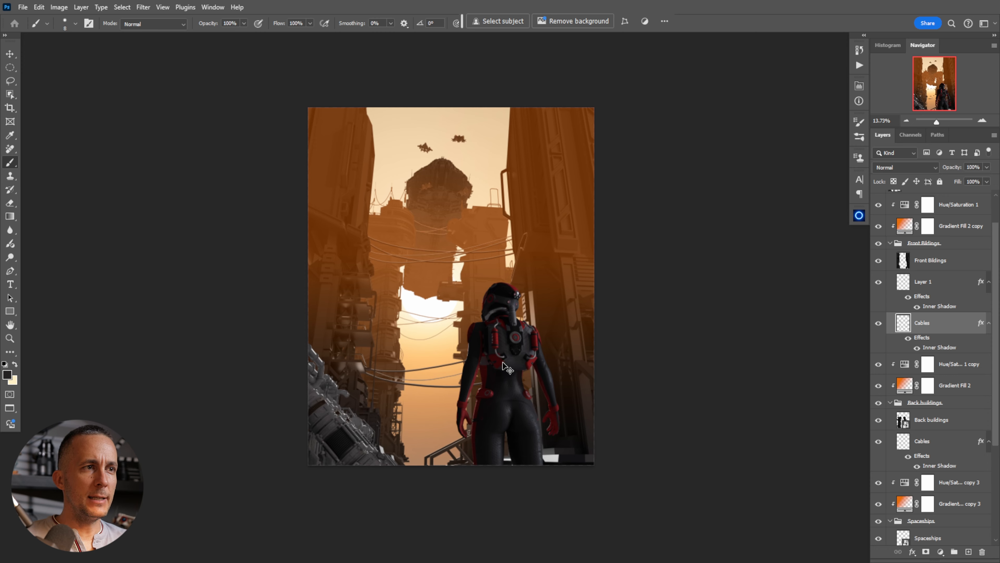
scroll(504, 367, up, 3)
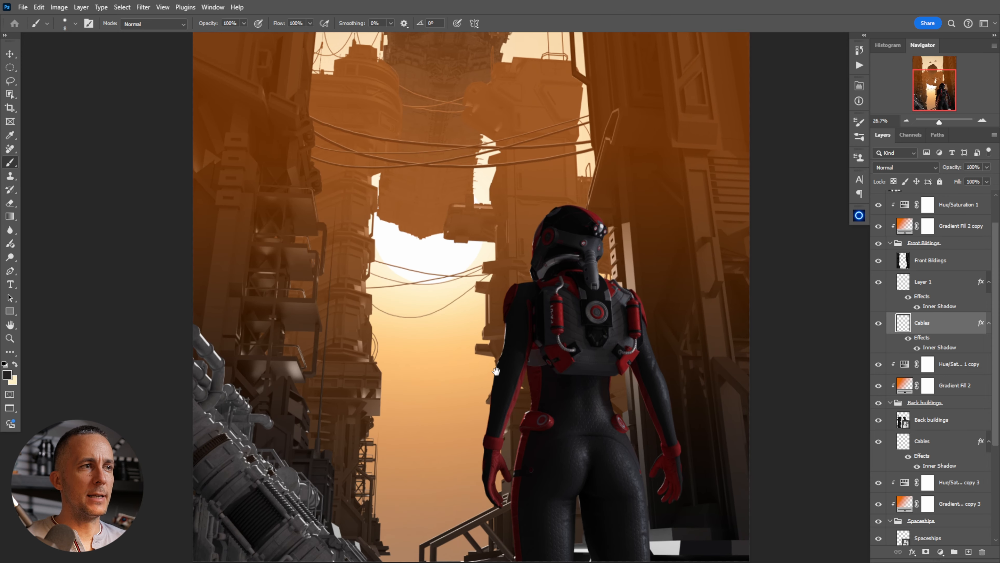
Create a new layer above Layer 1 in the front buildings group and name it Smoke
click(908, 288)
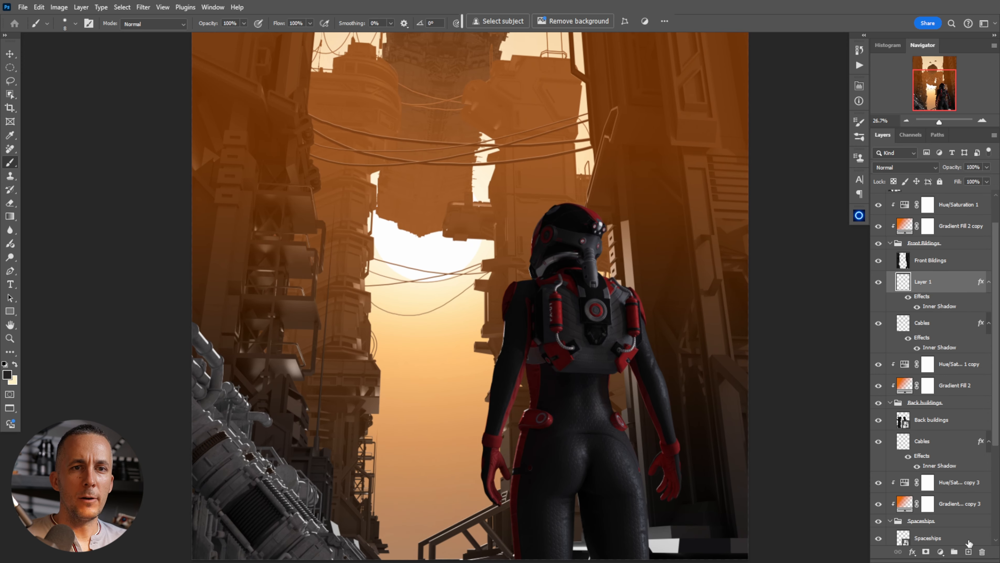
click(969, 552)
double_click(924, 282)
text(Smoke)
key(Return)
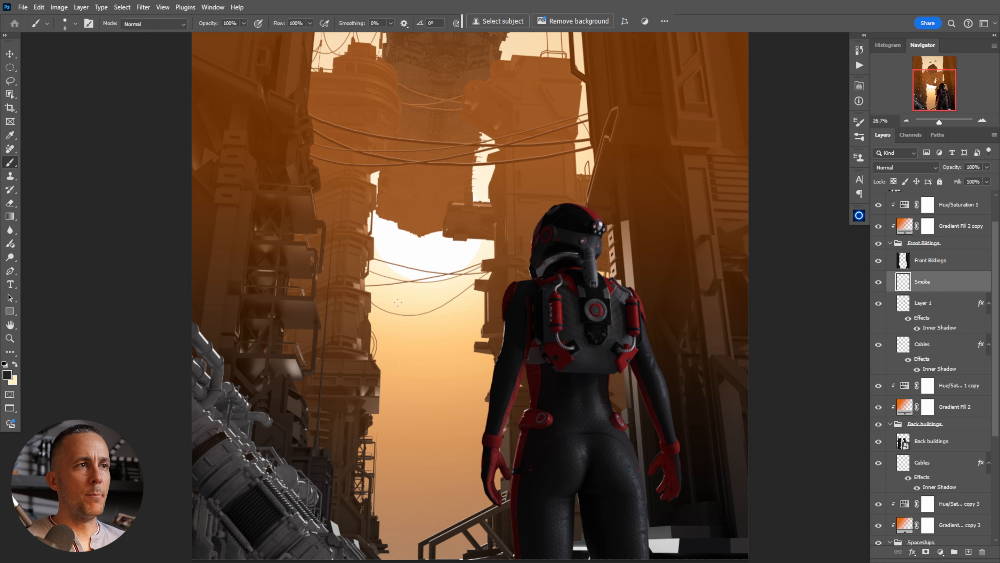
Choose the Cloud/Dust 02 brush from the Cloud-Smoke-Dust brush set and set the foreground colour to white
right_click(411, 304)
key(Escape)
right_click(434, 157)
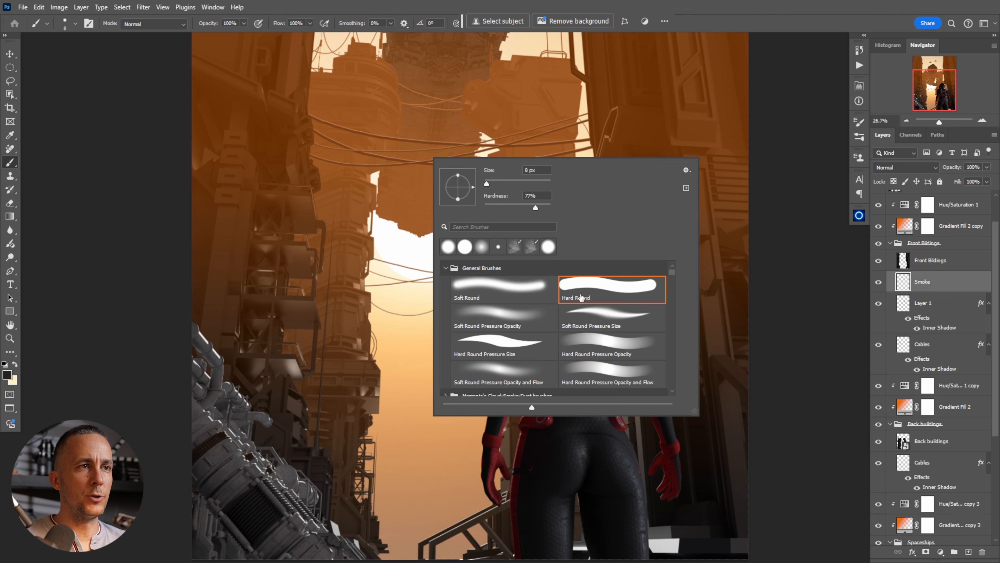
drag(673, 271, 677, 279)
scroll(679, 286, up, 5)
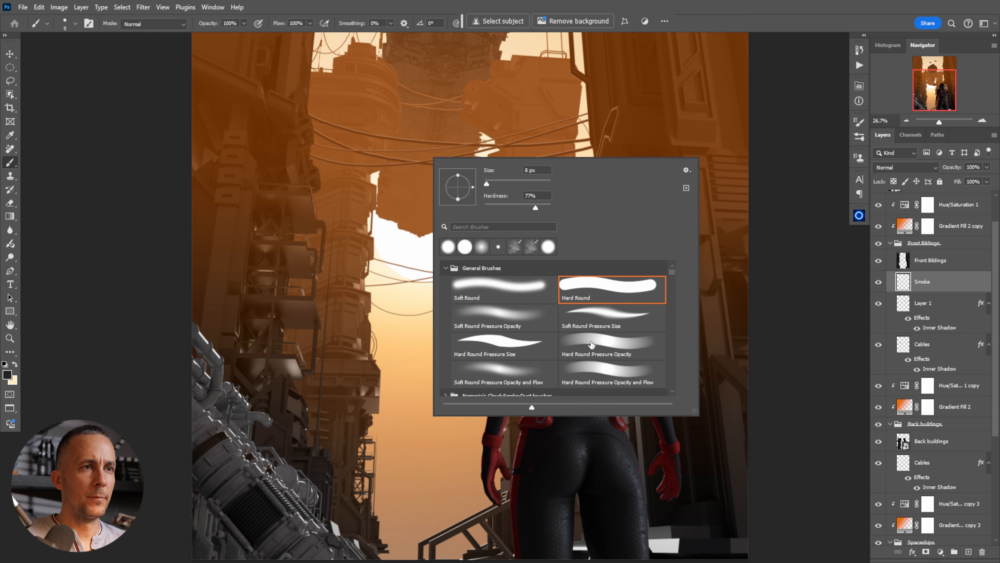
scroll(592, 344, down, 2)
click(444, 346)
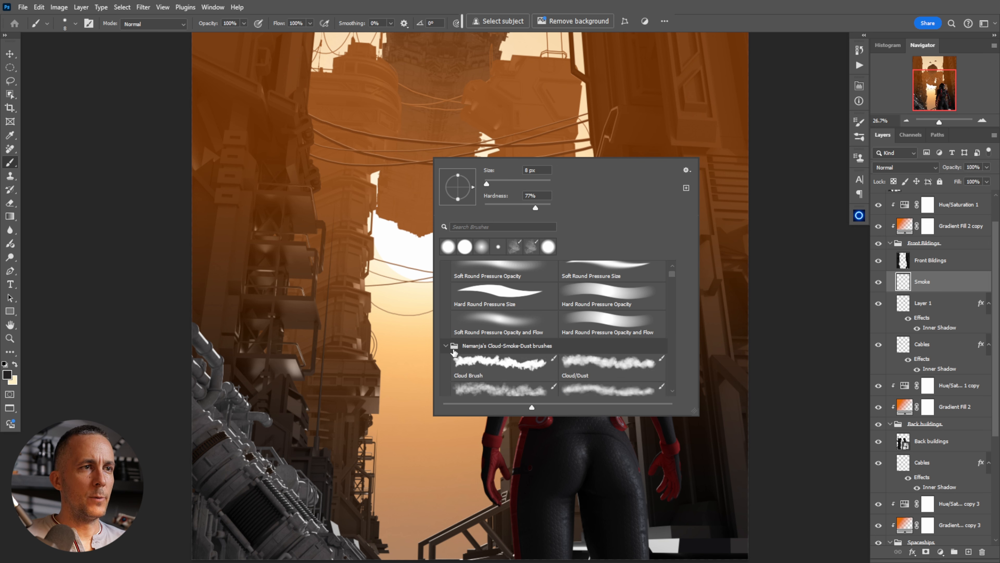
click(522, 379)
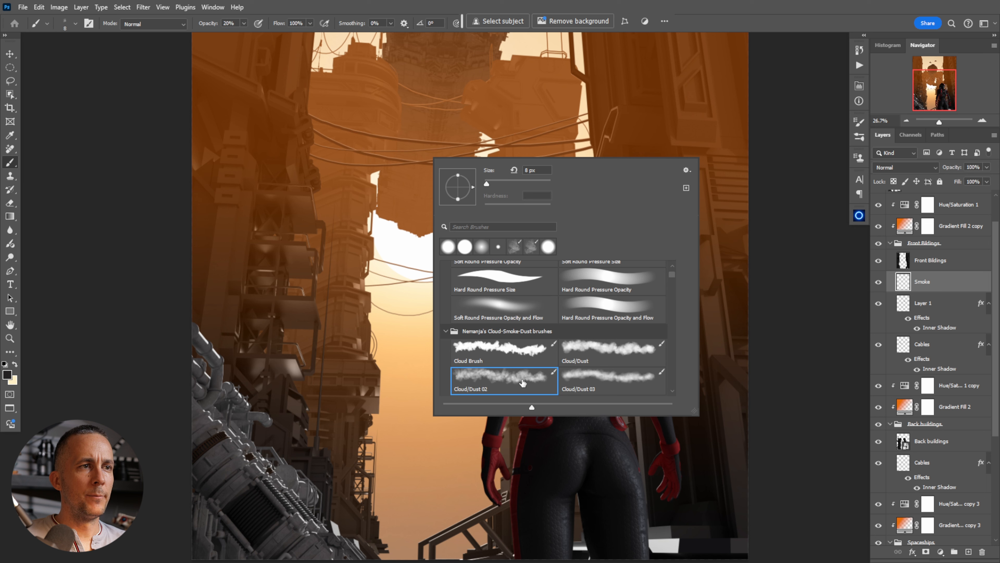
click(355, 354)
key(x)
key(d)
key(x)
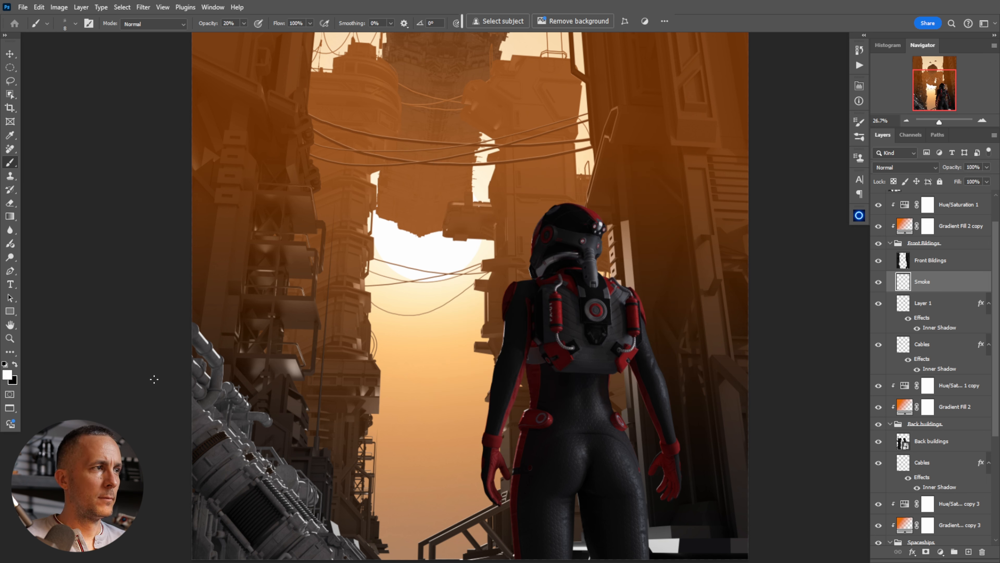
Paint a plume of smoke venting from the left front tower toward the sky gap with 60 px and 175 px brush sizes
key(bracketright)
key(bracketright)
key(bracketright)
key(bracketright)
key(bracketright)
key(bracketright)
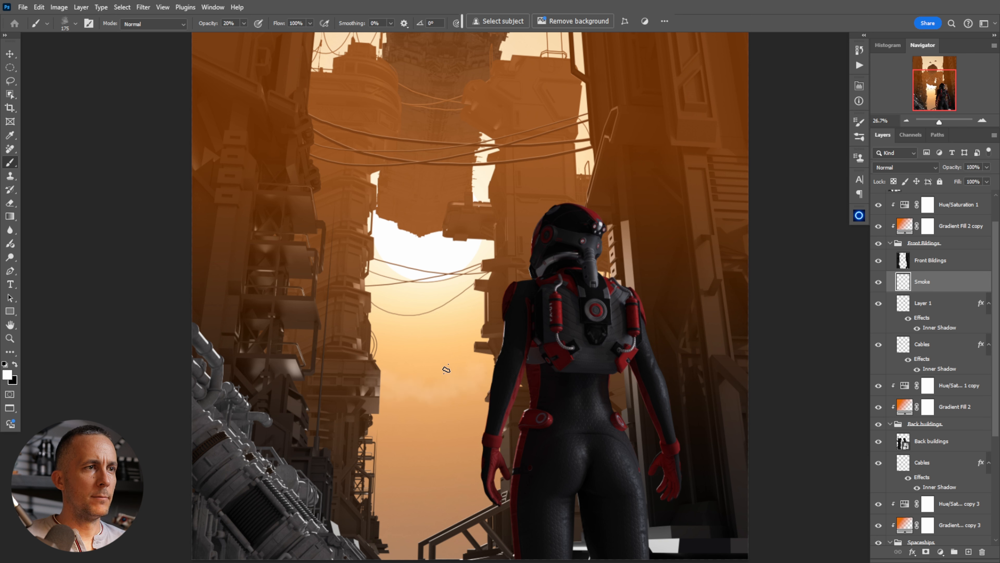
key(bracketleft)
key(bracketleft)
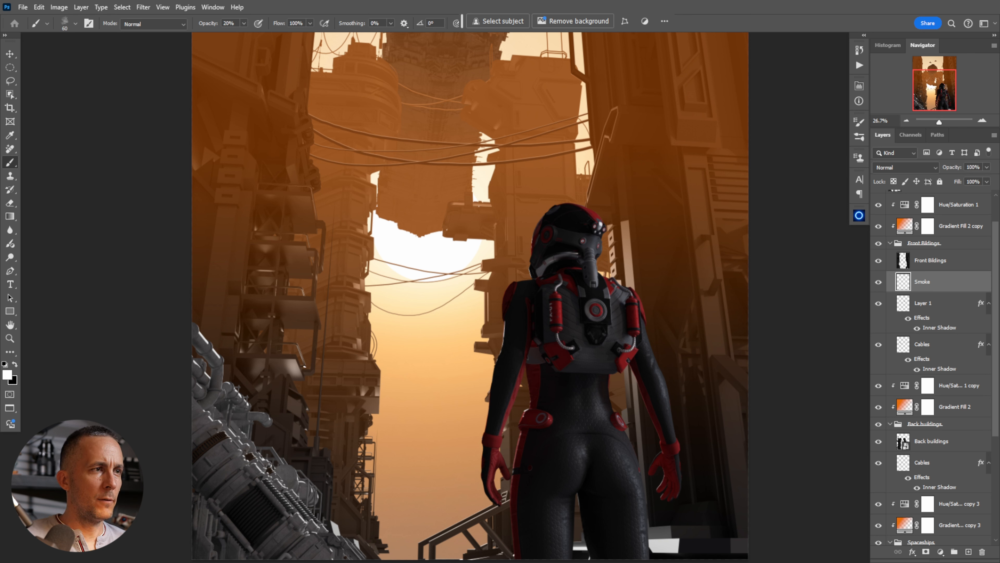
mouse_move(292, 337)
mouse_down()
mouse_move(373, 338)
mouse_move(349, 335)
mouse_up()
key(bracketleft)
key(bracketright)
key(bracketright)
key(bracketright)
key(bracketright)
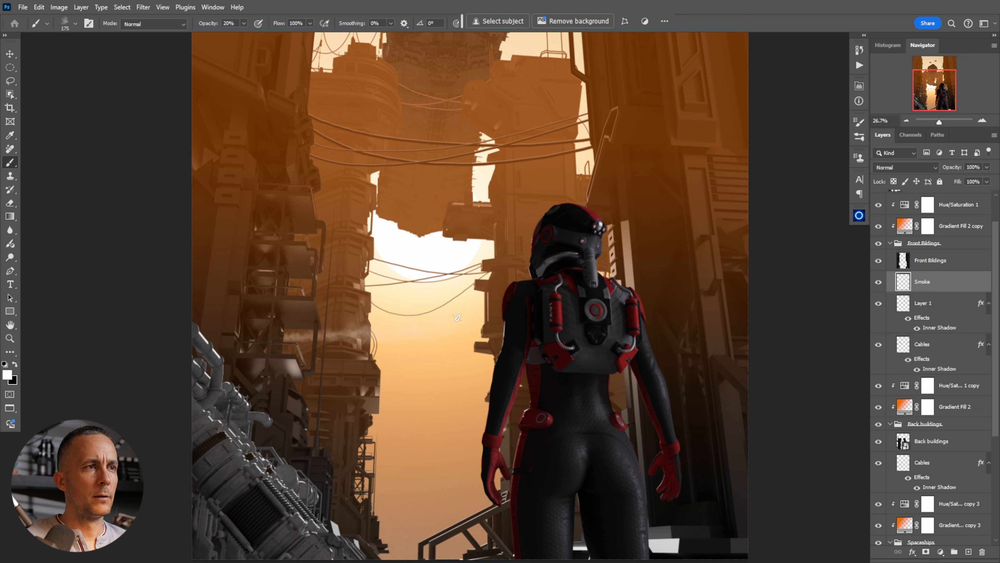
mouse_move(281, 337)
mouse_down()
mouse_move(370, 323)
mouse_move(356, 313)
mouse_up()
Paint smoke drifting from the right front tower across the cables and the building behind, varying the brush size around 200 px
key(bracketright)
key(bracketright)
key(bracketright)
key(bracketright)
key(bracketright)
key(bracketright)
key(bracketright)
key(bracketright)
key(bracketright)
key(bracketright)
key(bracketright)
key(bracketright)
key(bracketright)
key(bracketright)
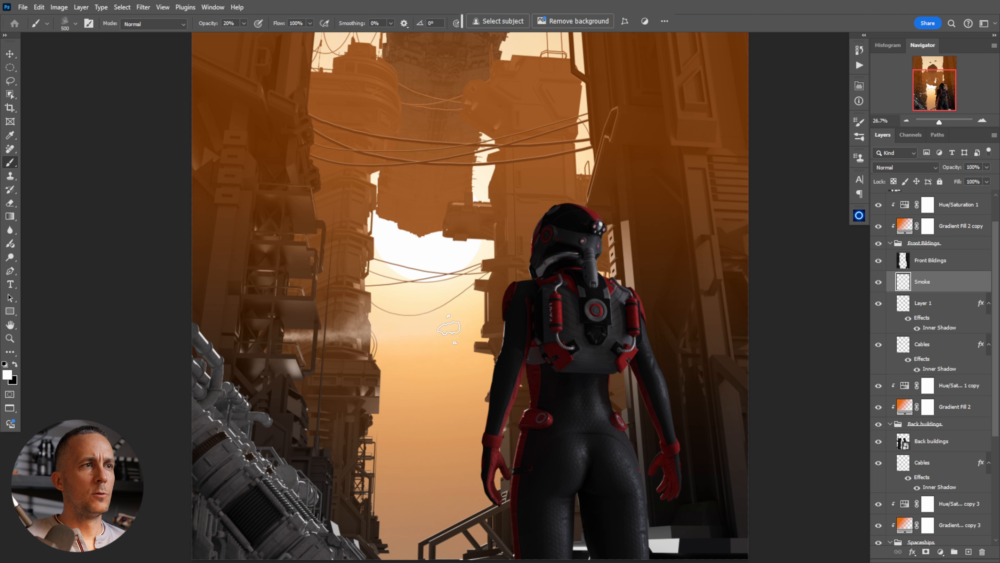
scroll(449, 339, down, 3)
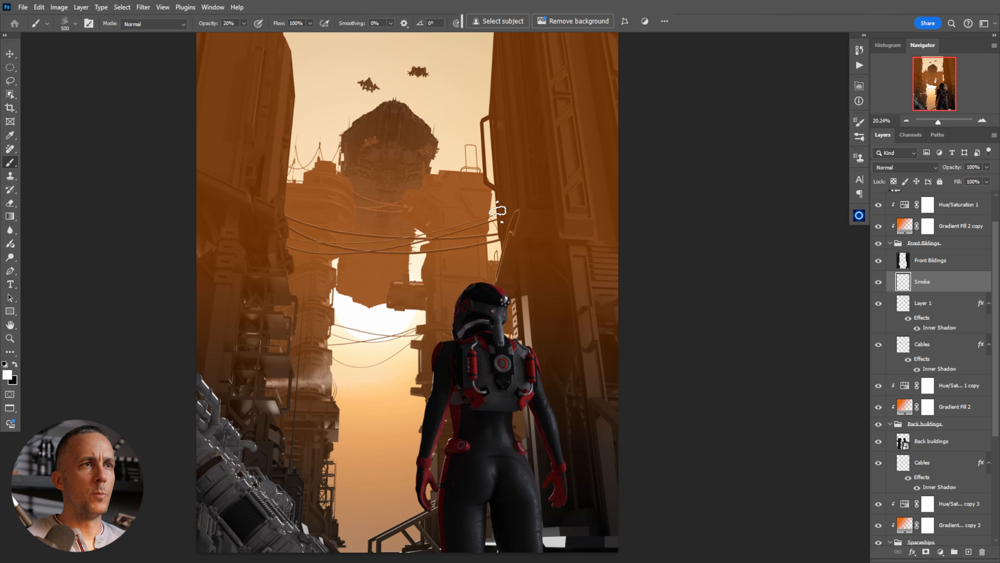
key(bracketleft)
key(bracketleft)
key(bracketleft)
key(bracketleft)
key(bracketleft)
drag(505, 230, 379, 236)
key(bracketright)
key(bracketright)
key(bracketright)
key(bracketright)
key(bracketright)
mouse_move(466, 231)
mouse_down()
mouse_move(507, 233)
mouse_move(383, 229)
mouse_move(504, 227)
mouse_move(466, 234)
mouse_move(489, 235)
mouse_up()
key(bracketleft)
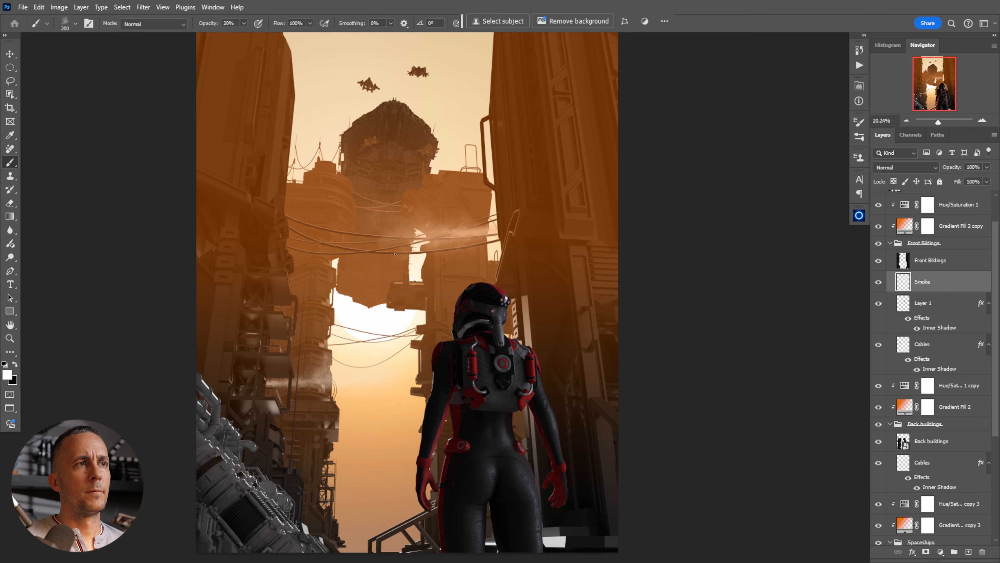
Paint large soft smoke low between the front towers and behind the railing with a 900 px brush
key(bracketright)
key(bracketright)
key(bracketright)
key(bracketright)
key(bracketright)
key(bracketright)
key(bracketright)
key(bracketright)
key(bracketright)
key(bracketright)
scroll(437, 301, down, 2)
drag(438, 301, 457, 327)
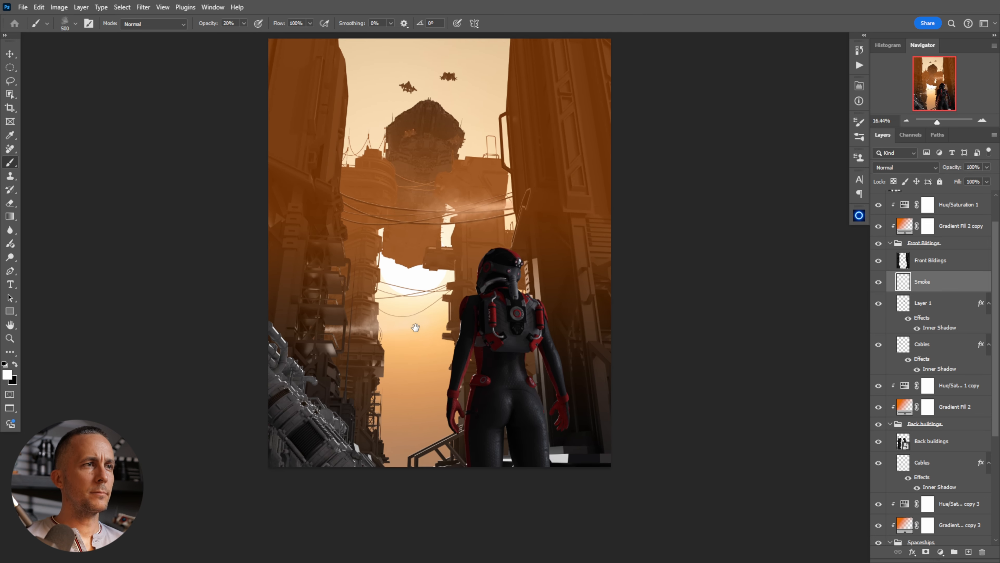
drag(362, 433, 398, 391)
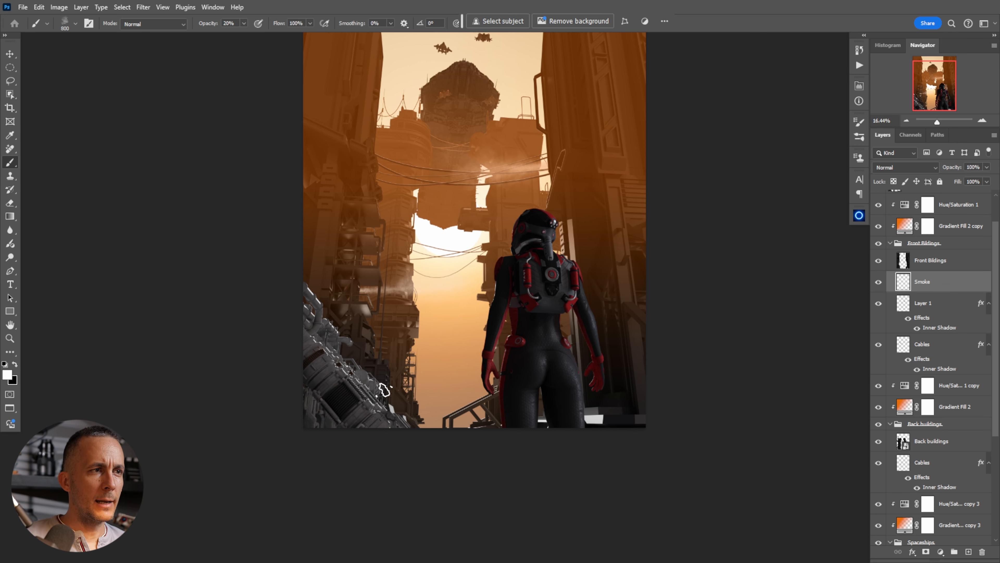
key(bracketright)
key(bracketright)
key(bracketright)
key(bracketright)
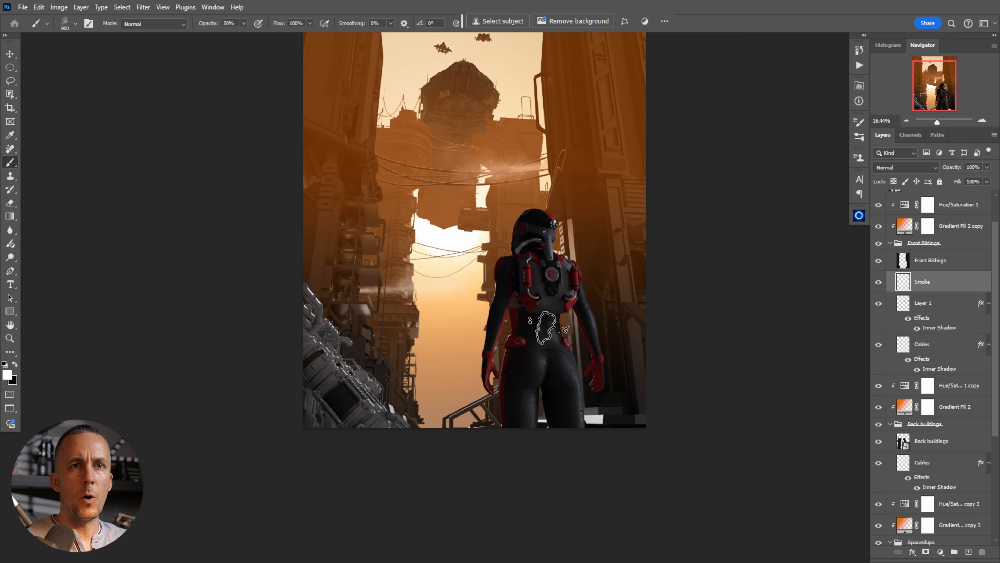
mouse_move(384, 378)
mouse_down()
mouse_move(453, 374)
mouse_move(389, 346)
mouse_move(479, 381)
mouse_move(463, 367)
mouse_move(621, 393)
mouse_move(556, 419)
mouse_up()
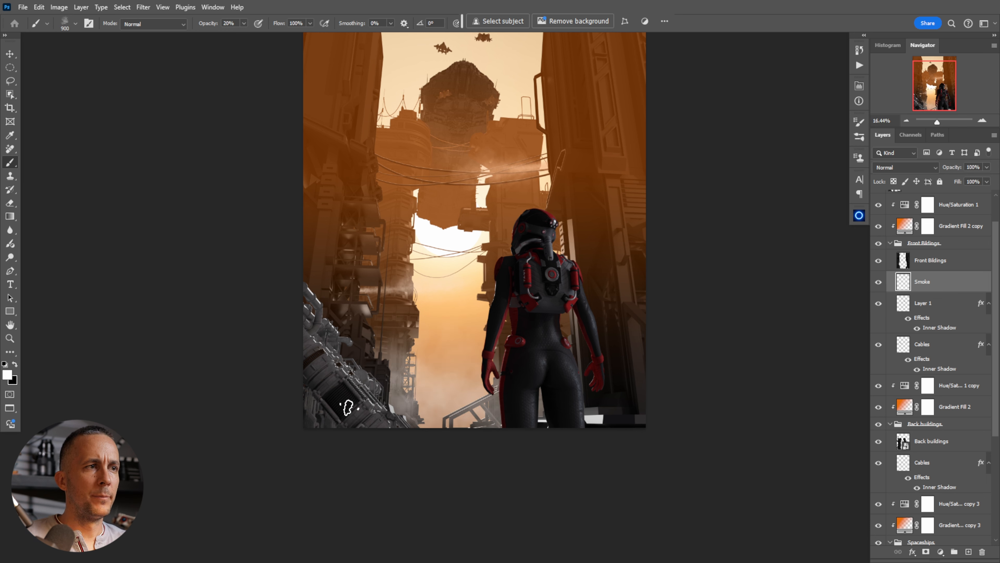
Add a new layer named Smoke above the front buildings and their colour adjustments and place it directly below the Pipes layer
click(916, 244)
scroll(999, 242, up, 2)
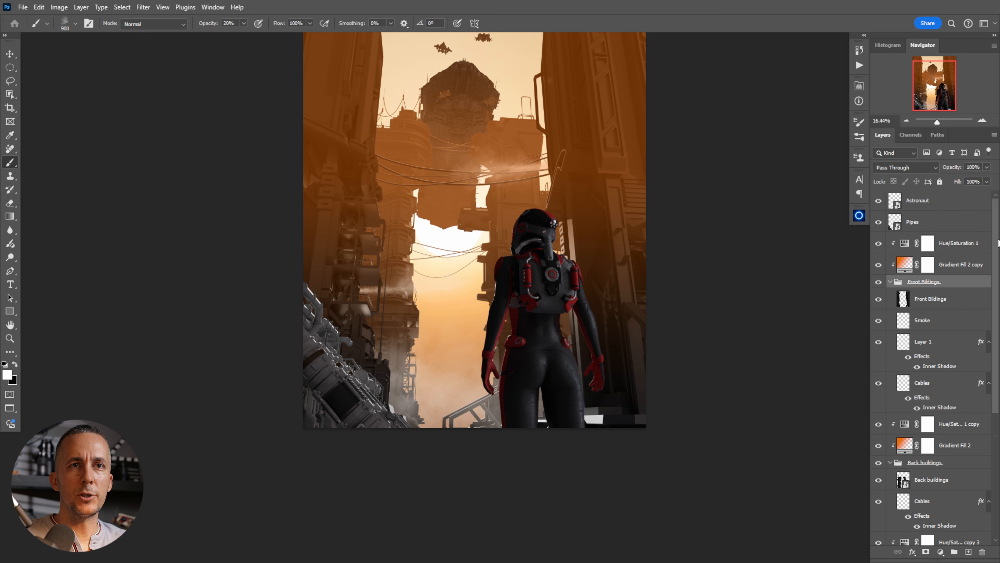
click(930, 227)
click(968, 552)
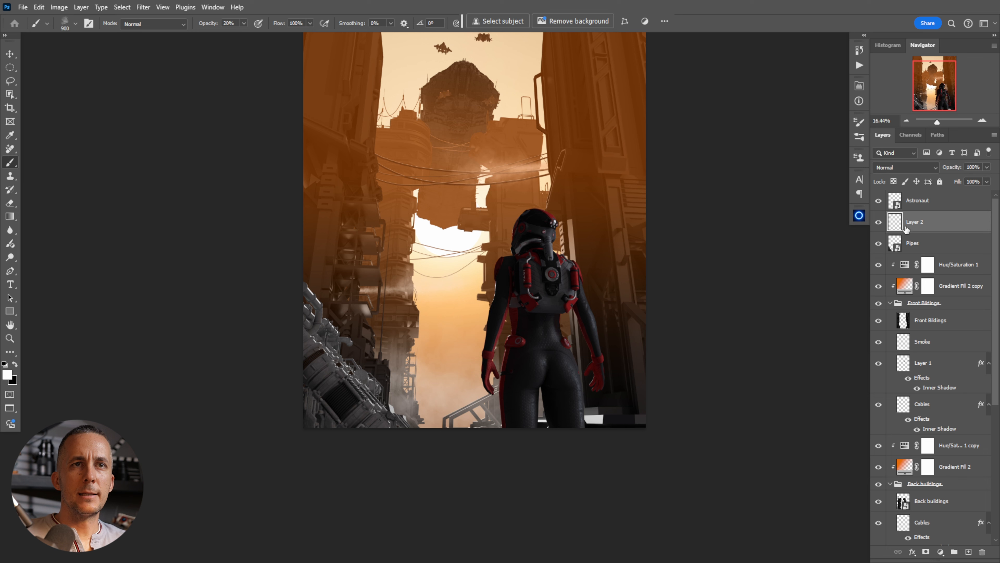
double_click(915, 222)
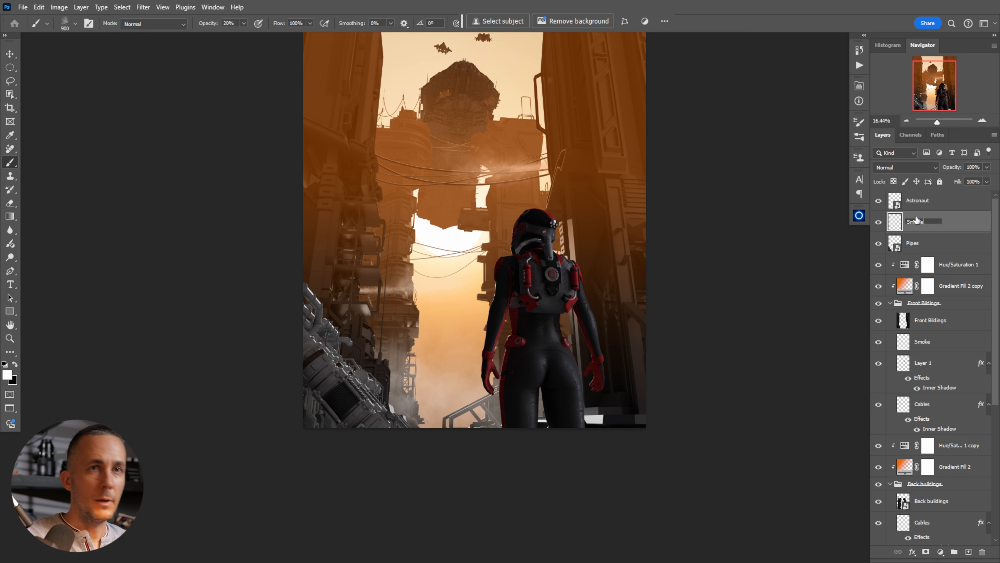
text(Smoke)
key(Return)
drag(902, 220, 902, 256)
Paint a first pass of smoke behind the astronaut's legs and sample the right tower's dark brown as the brush colour
mouse_move(501, 400)
mouse_down()
mouse_move(356, 384)
mouse_move(391, 420)
mouse_move(643, 391)
mouse_up()
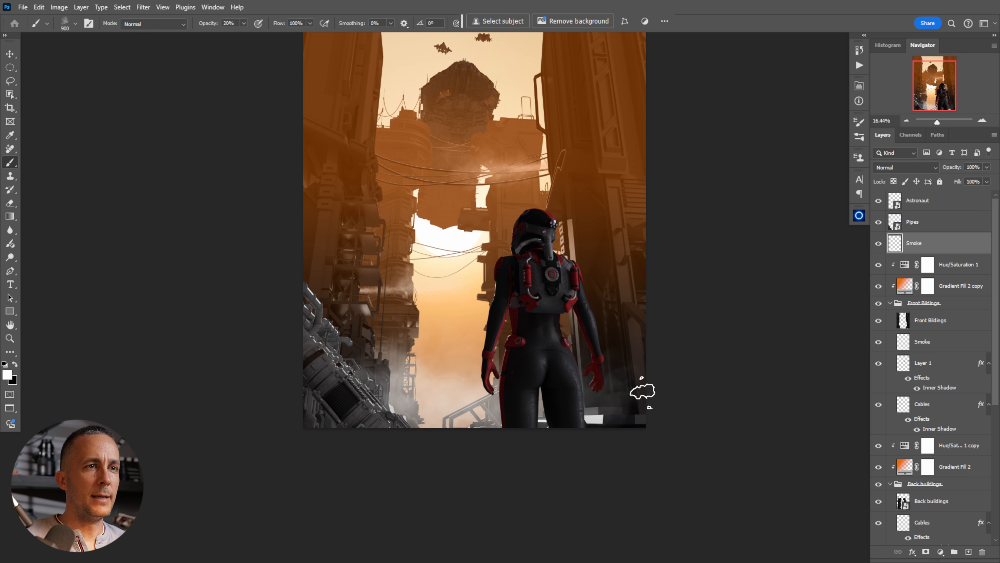
key(bracketright)
key(bracketright)
alt+click(640, 326)
Try large dark brown and white smoke strokes between the towers with a 1600 px brush, and clear the Smoke layer again
key(bracketright)
key(bracketright)
key(bracketright)
key(bracketright)
key(bracketright)
click(445, 354)
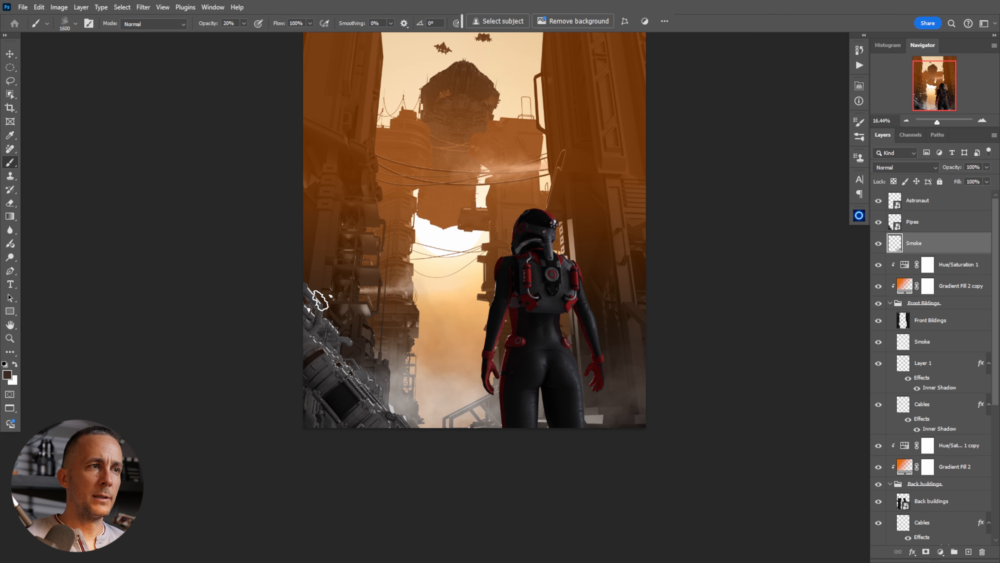
key(x)
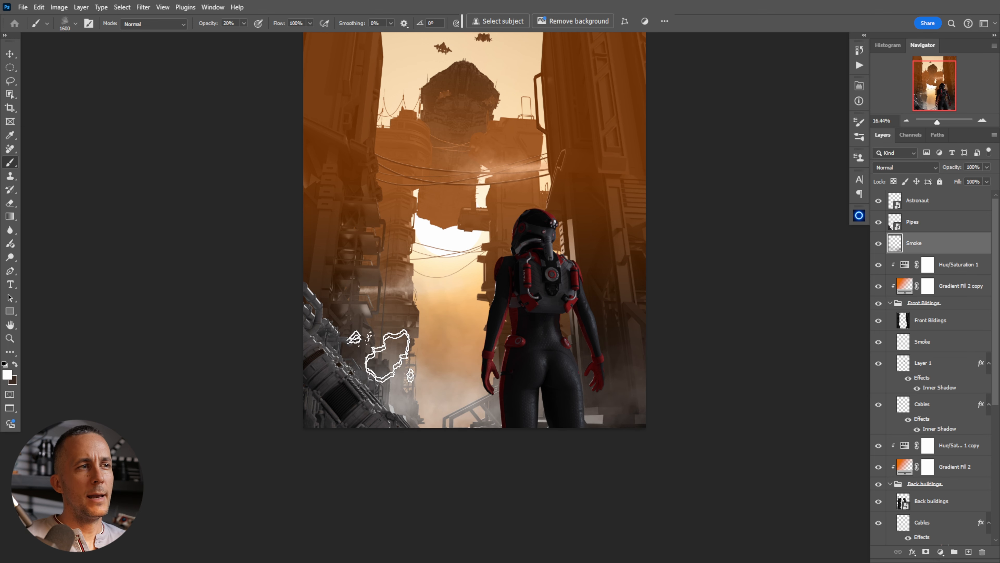
click(402, 370)
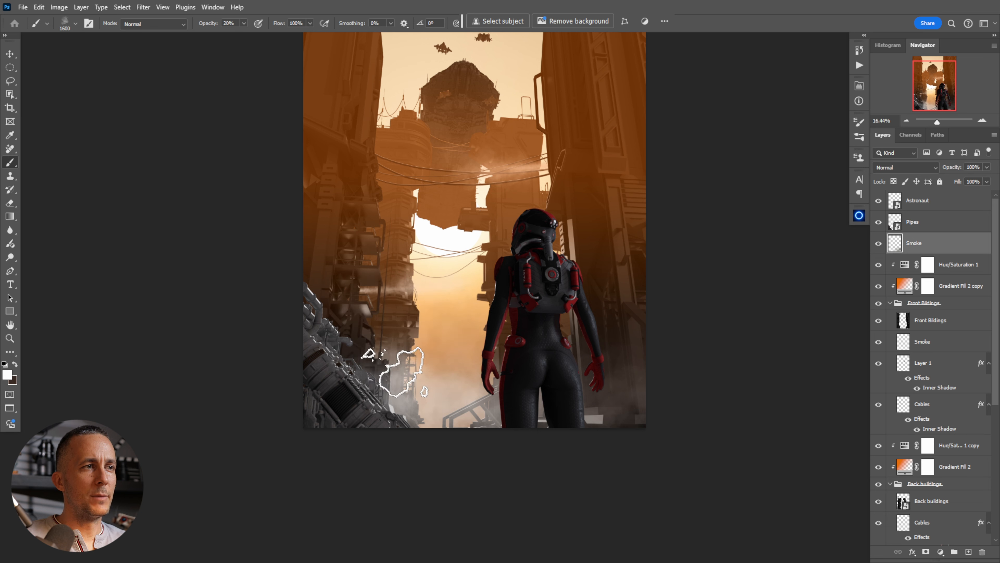
key(e)
drag(389, 420, 376, 364)
key(ctrl+a)
key(ctrl+d)
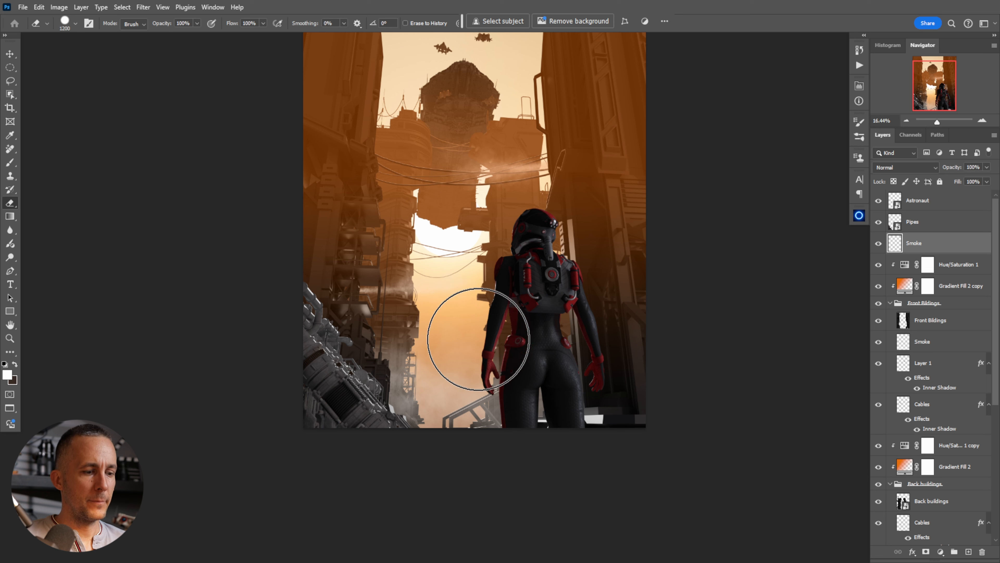
Paint low white smoke behind the astronaut's legs at the base of the right tower with a 1000 px brush at 20% opacity
key(b)
click(621, 384)
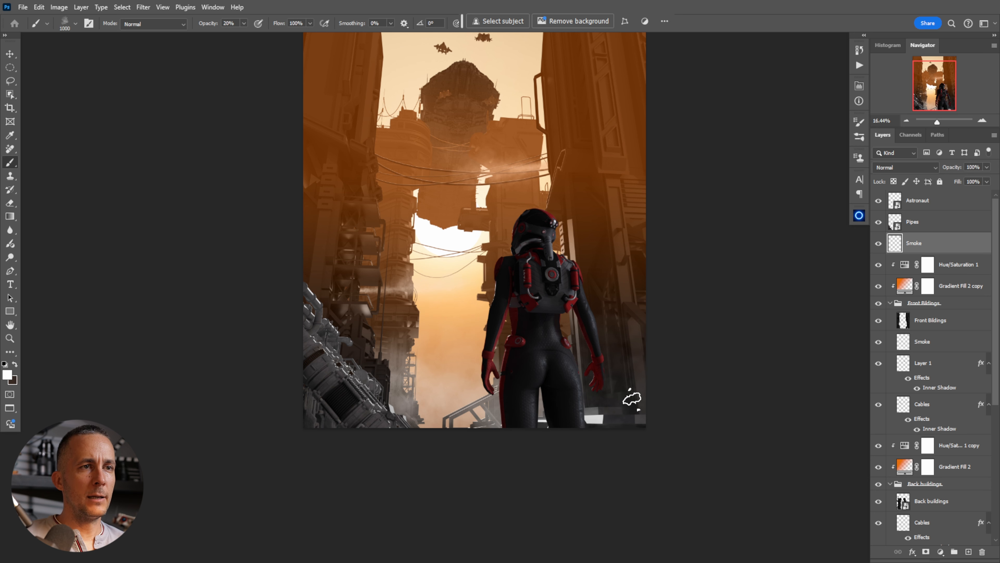
click(622, 411)
click(597, 412)
click(616, 414)
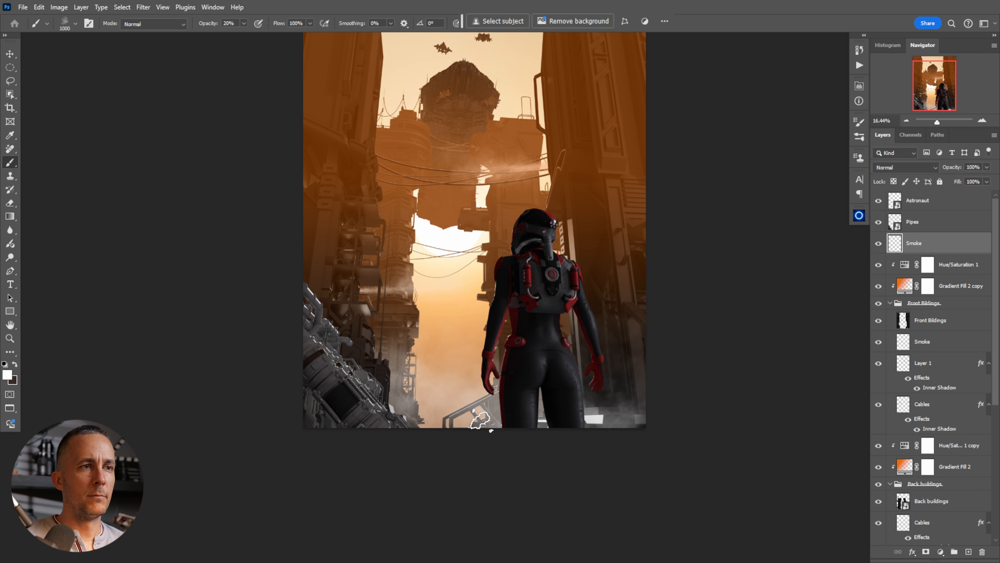
click(614, 405)
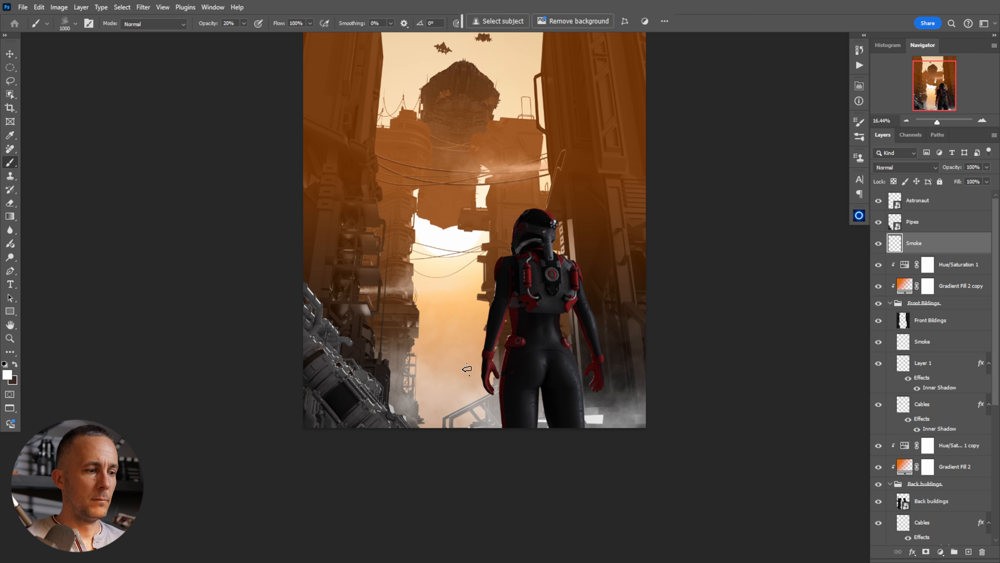
Tone the low smoke with the sampled dark brown at 10% brush opacity, covering the railing area and the right tower's base
key(1)
key(x)
click(615, 402)
click(603, 410)
click(614, 412)
drag(422, 366, 422, 369)
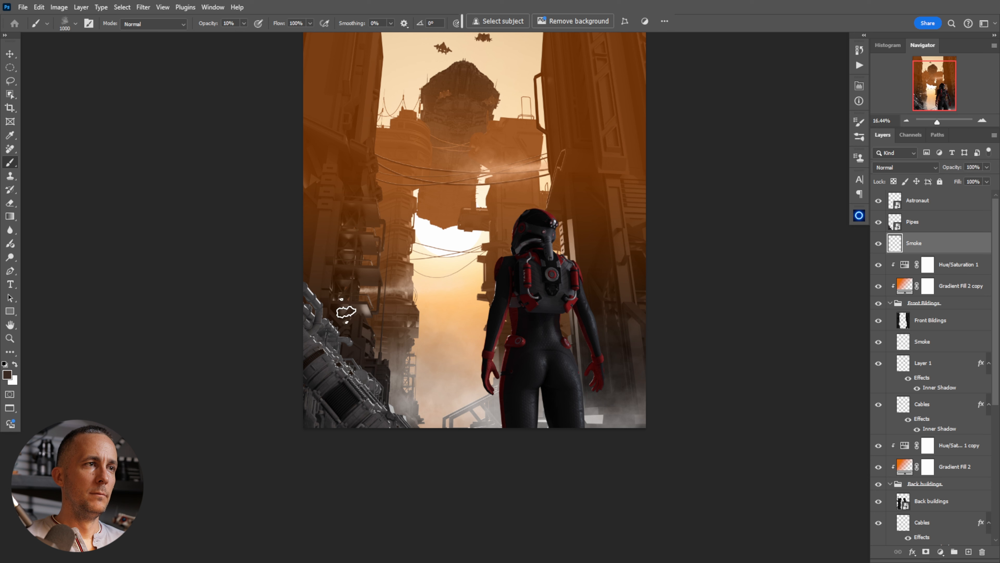
drag(489, 398, 416, 407)
drag(642, 304, 549, 445)
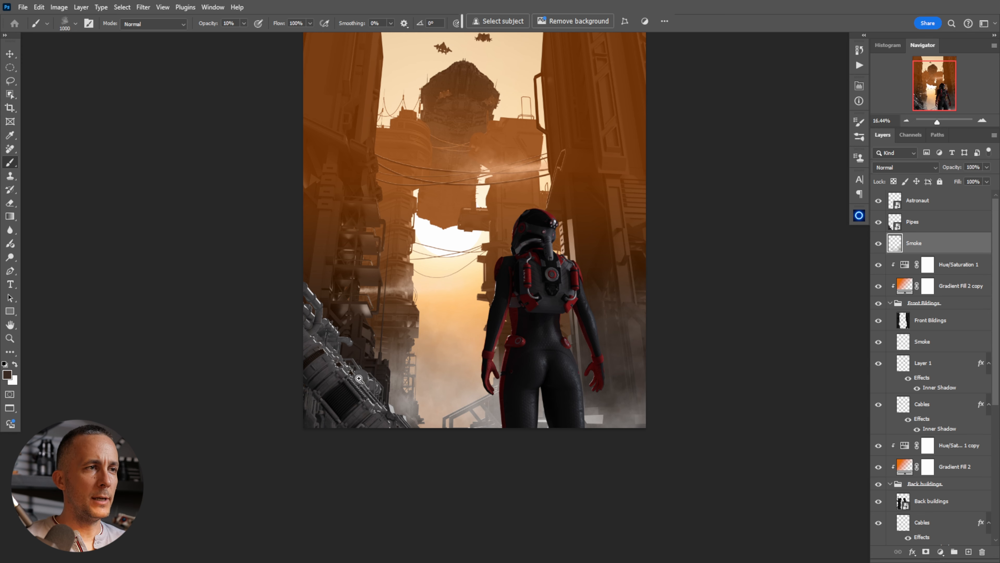
Add another layer named Smoke directly above the Pipes layer
scroll(358, 378, up, 3)
key(alt+bracketright)
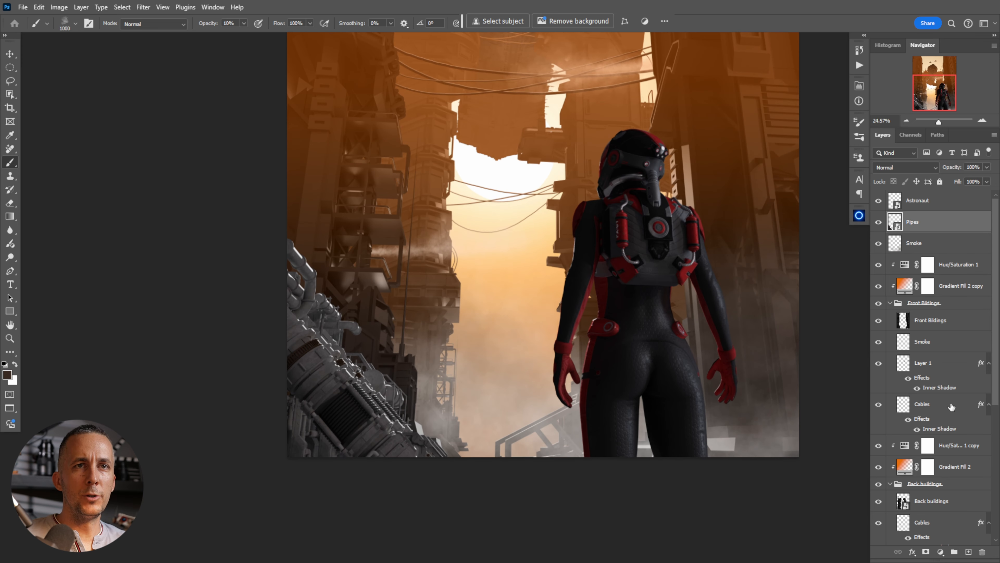
click(971, 551)
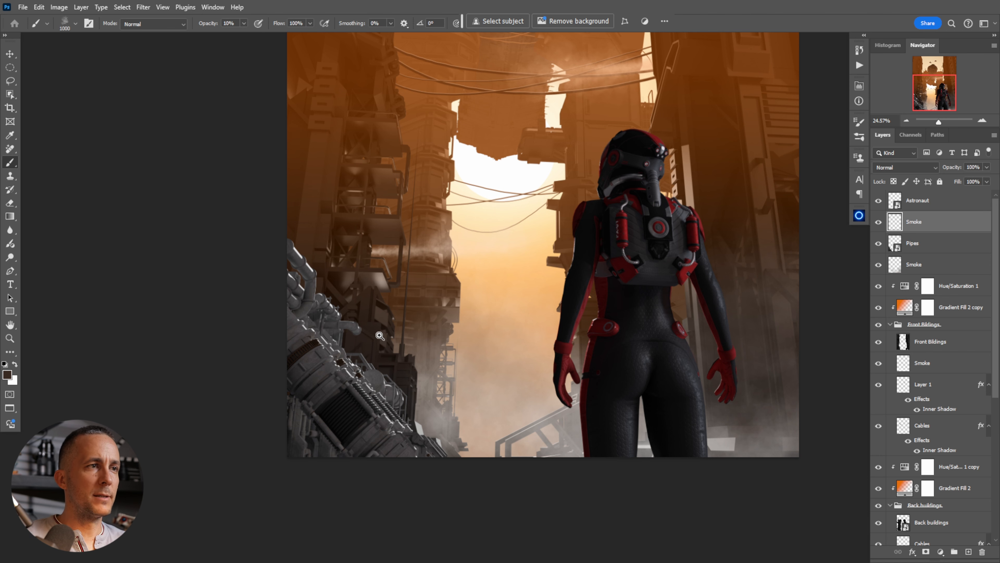
Paint a narrow white steam jet venting from the pipes up toward the left tower, starting with a 90 px brush
scroll(377, 365, up, 2)
key(x)
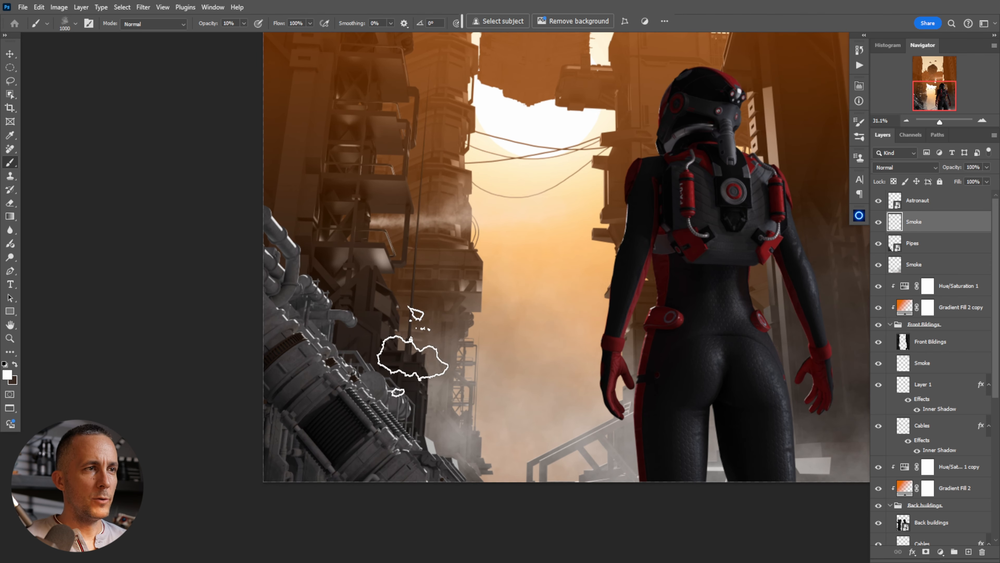
key(bracketleft)
key(bracketleft)
key(bracketleft)
key(bracketleft)
key(bracketleft)
key(bracketleft)
key(bracketleft)
key(bracketleft)
key(bracketleft)
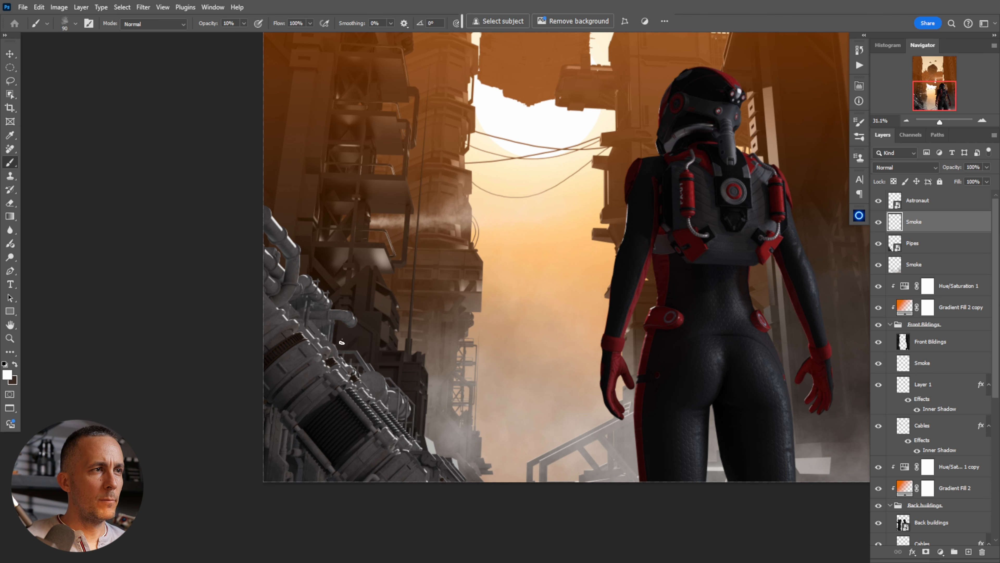
scroll(334, 318, up, 1)
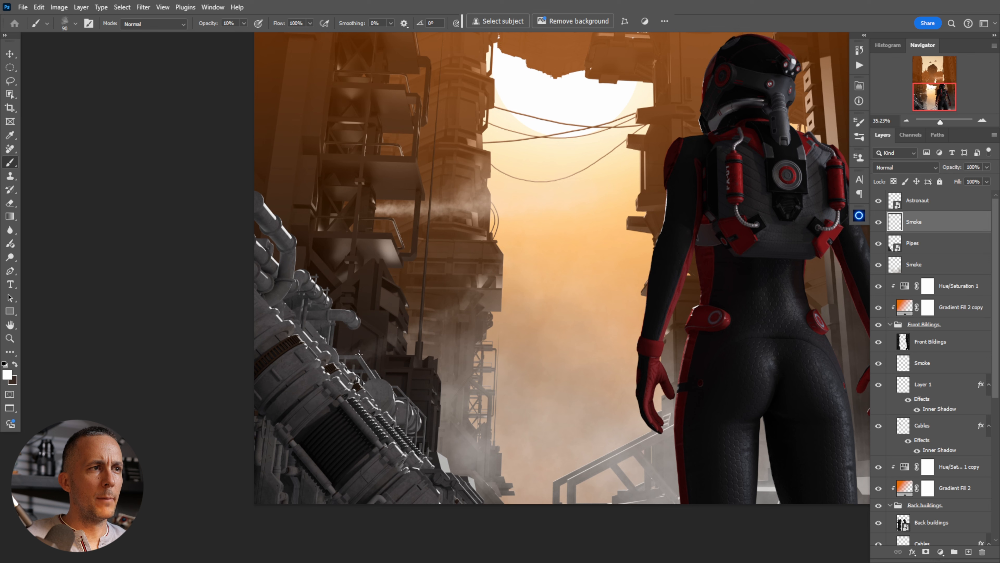
key(bracketright)
key(bracketright)
key(bracketright)
mouse_move(418, 326)
mouse_down()
mouse_move(476, 293)
mouse_move(495, 263)
mouse_move(441, 311)
mouse_move(491, 260)
mouse_move(419, 315)
mouse_up()
Widen the far end of the steam jet with a larger brush and sharpen its source with a 50 px brush
key(bracketright)
key(bracketright)
key(bracketright)
right_click(553, 175)
key(bracketleft)
key(bracketleft)
key(bracketleft)
key(bracketleft)
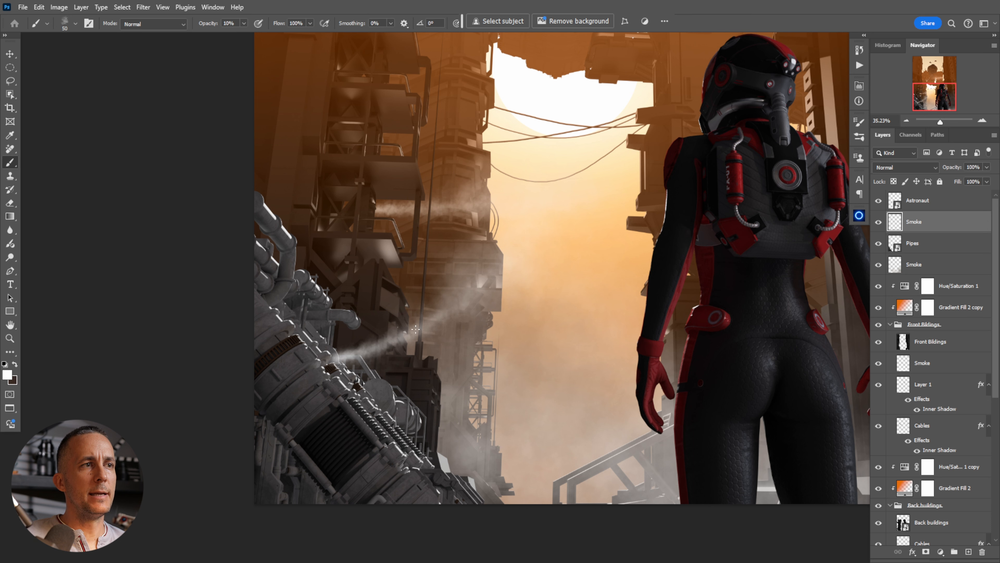
Build up the steam jet's density from the pipe outlet outward, varying the brush size between 600 px and 175 px
key(bracketright)
key(bracketright)
key(bracketright)
key(bracketright)
key(bracketright)
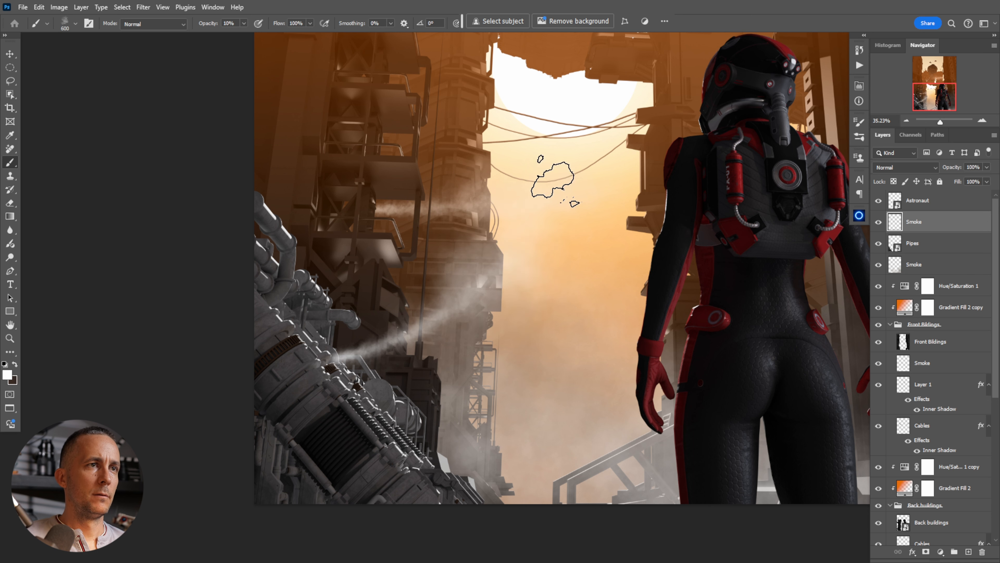
drag(368, 349, 358, 338)
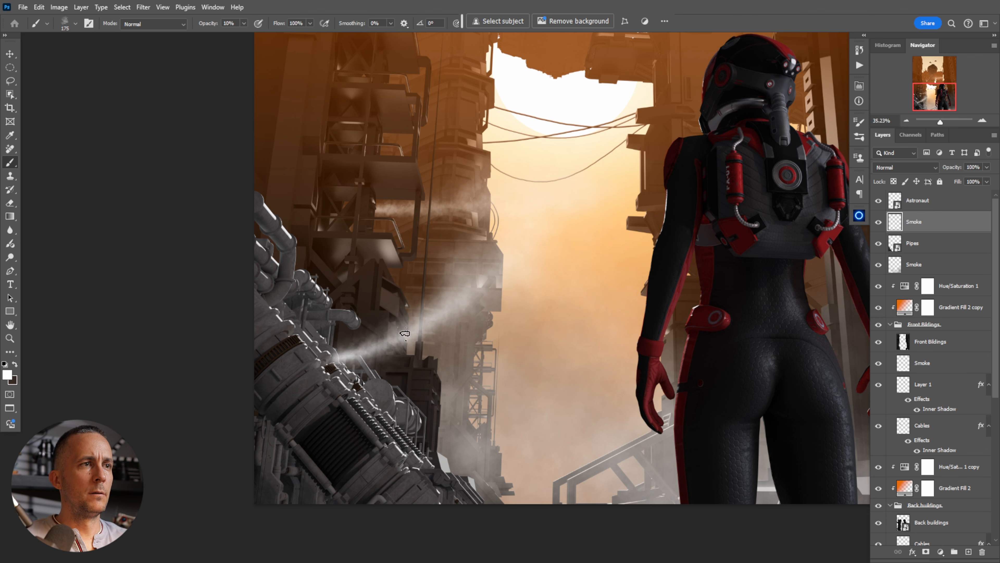
scroll(417, 329, down, 5)
scroll(437, 323, up, 4)
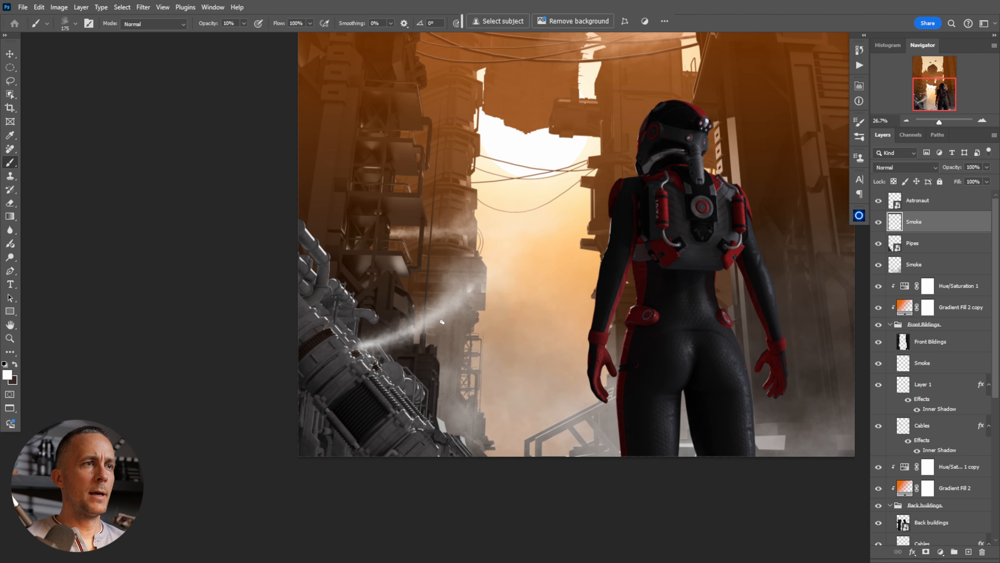
Thicken and brighten the steam jet in front of the left tower with 300 px and 500 px brush sizes
key(bracketright)
key(bracketright)
mouse_move(398, 325)
mouse_down()
mouse_move(437, 305)
mouse_move(386, 352)
mouse_up()
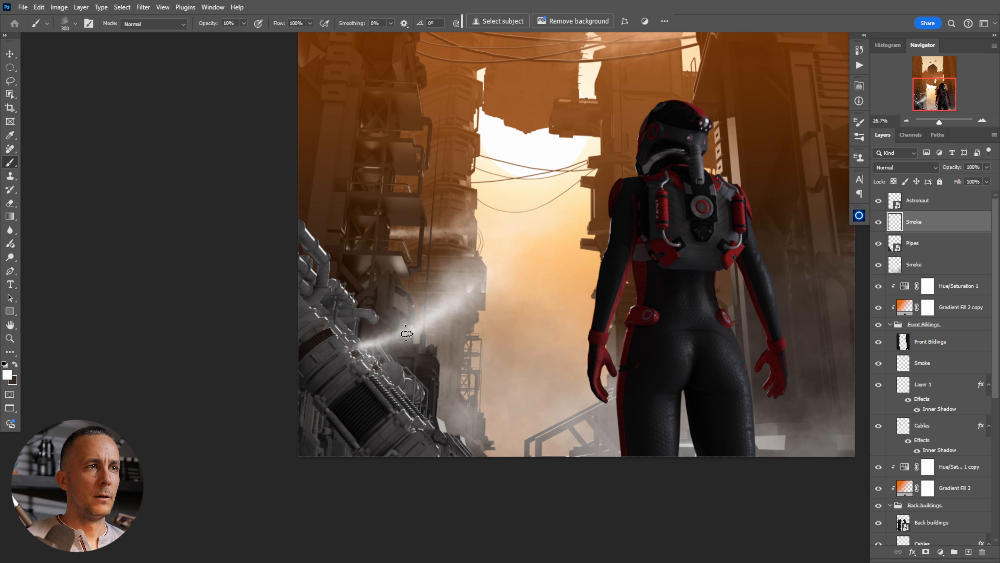
key(bracketright)
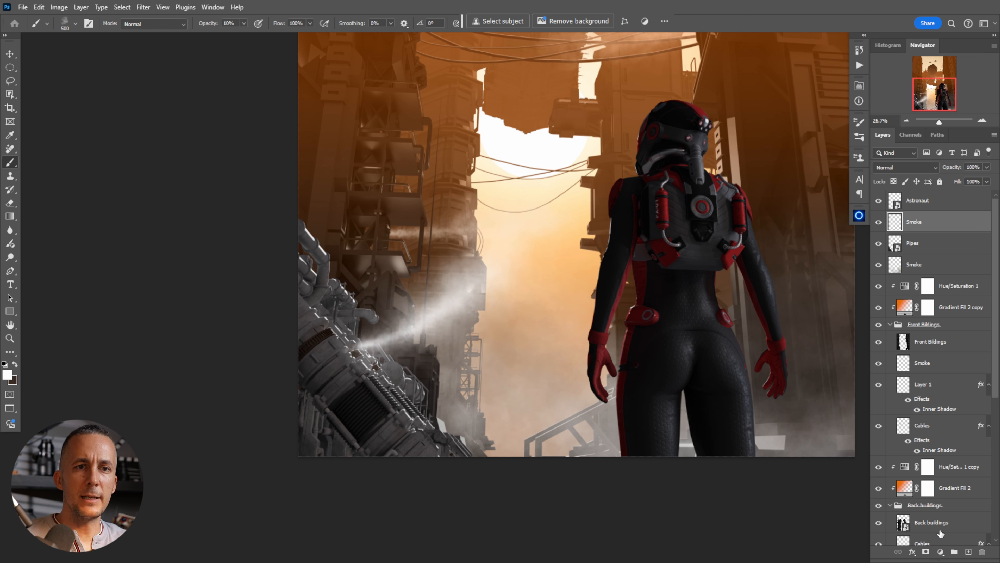
Try breaking up the steam jet by painting black on a layer mask with a 200 px and larger brush
click(926, 552)
key(x)
scroll(411, 331, up, 3)
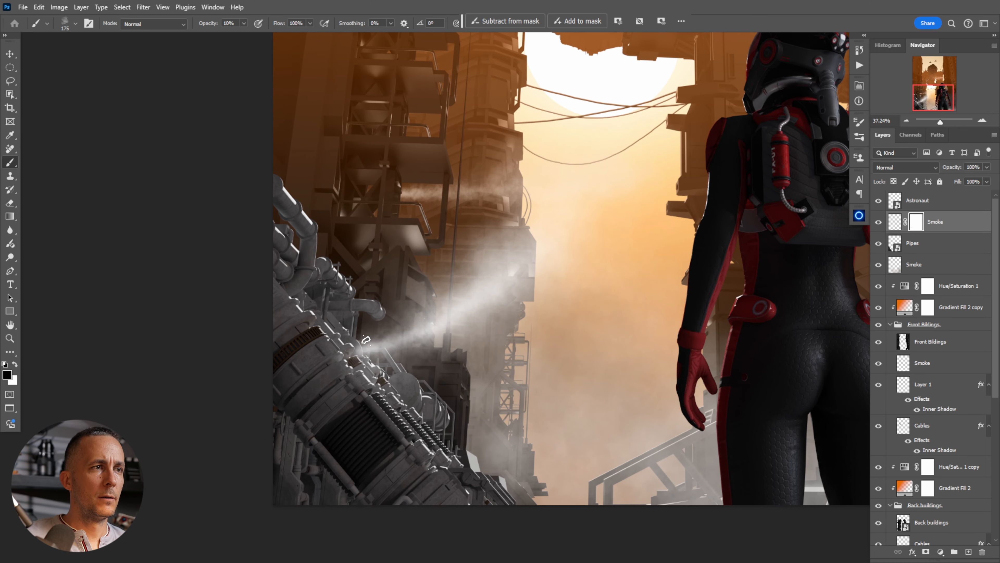
key(bracketright)
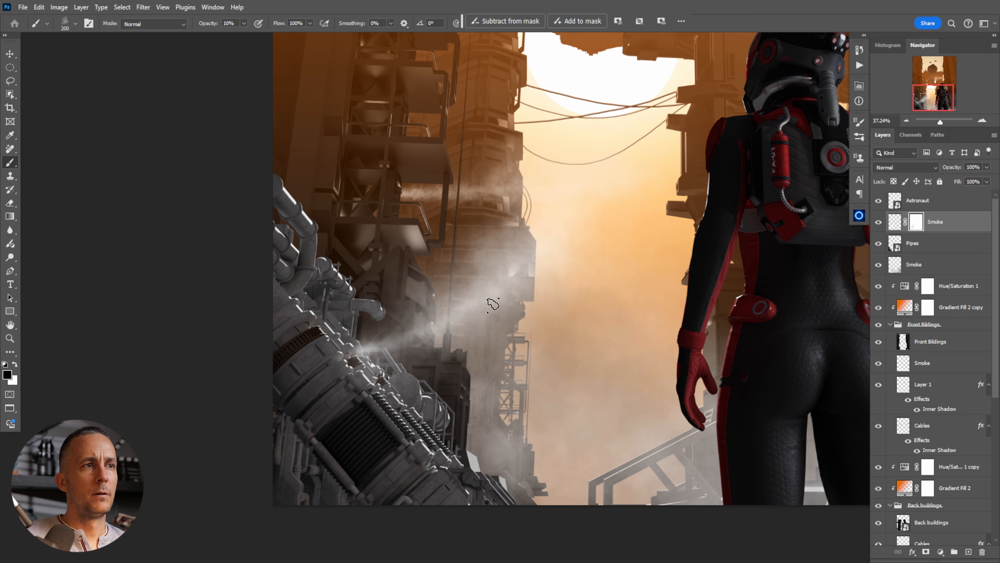
key(bracketright)
key(bracketright)
key(bracketright)
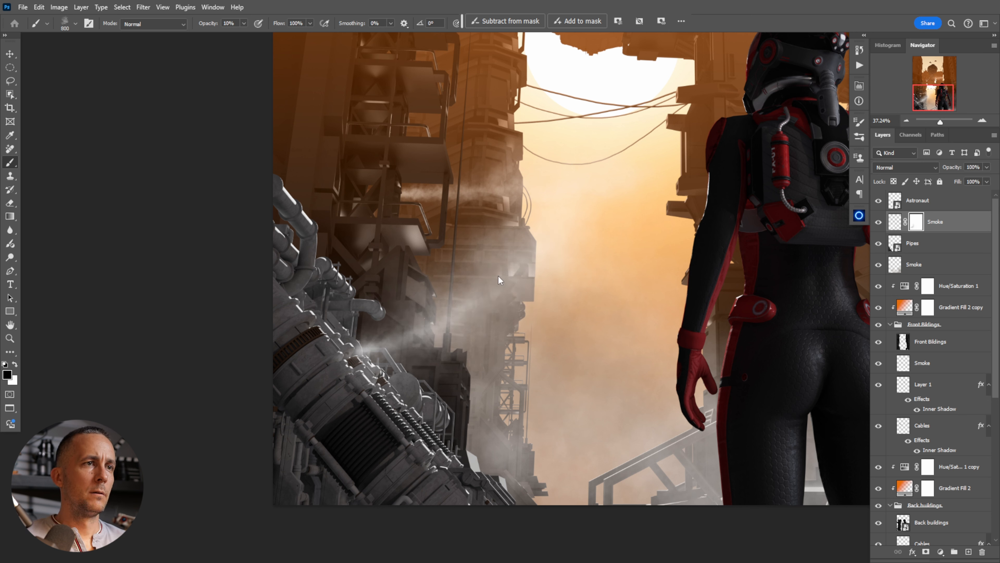
Build the steam into a taller, wider unmasked plume and move it so its source sits lower on the pipes
drag(517, 319, 442, 352)
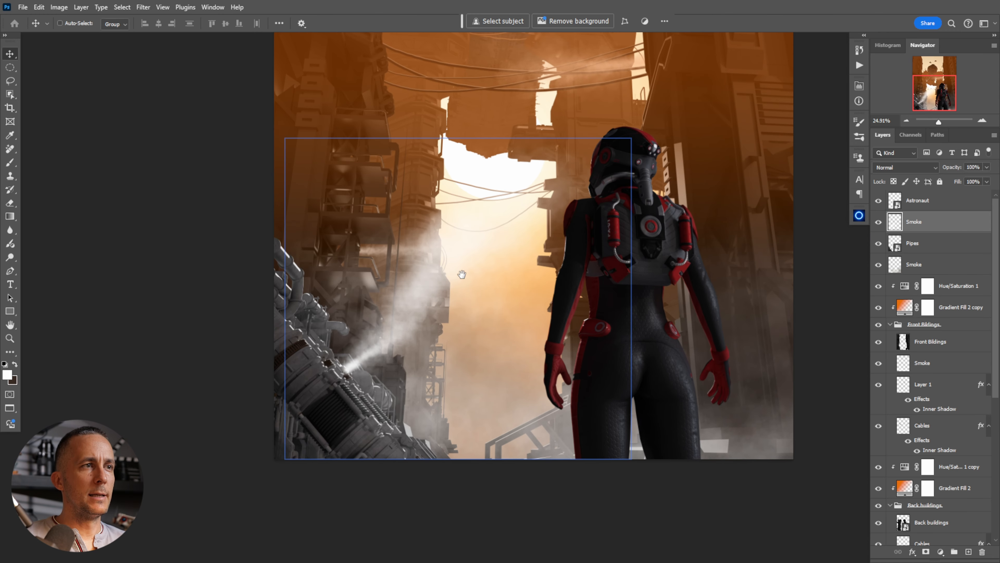
scroll(424, 316, down, 4)
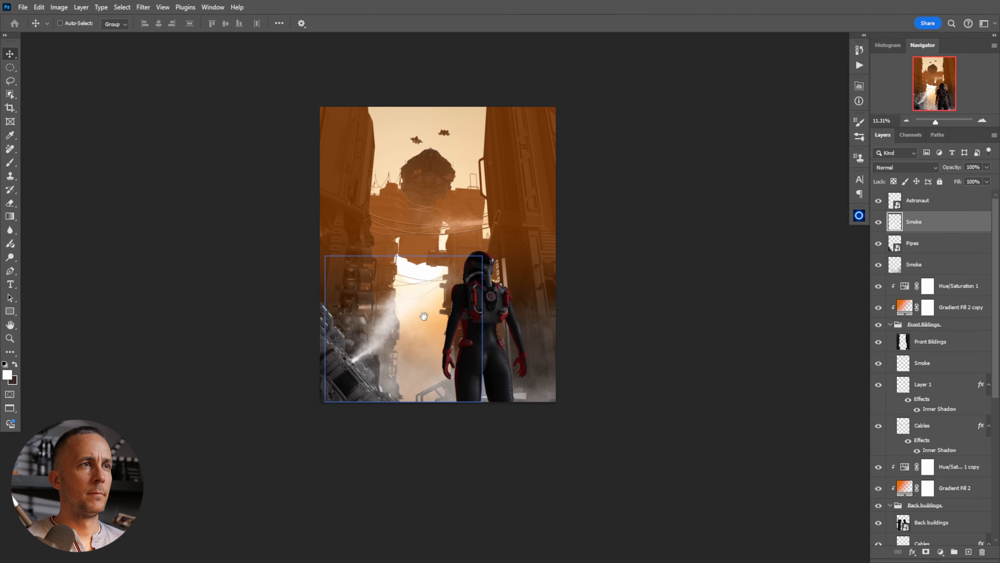
scroll(424, 316, up, 2)
scroll(361, 371, up, 5)
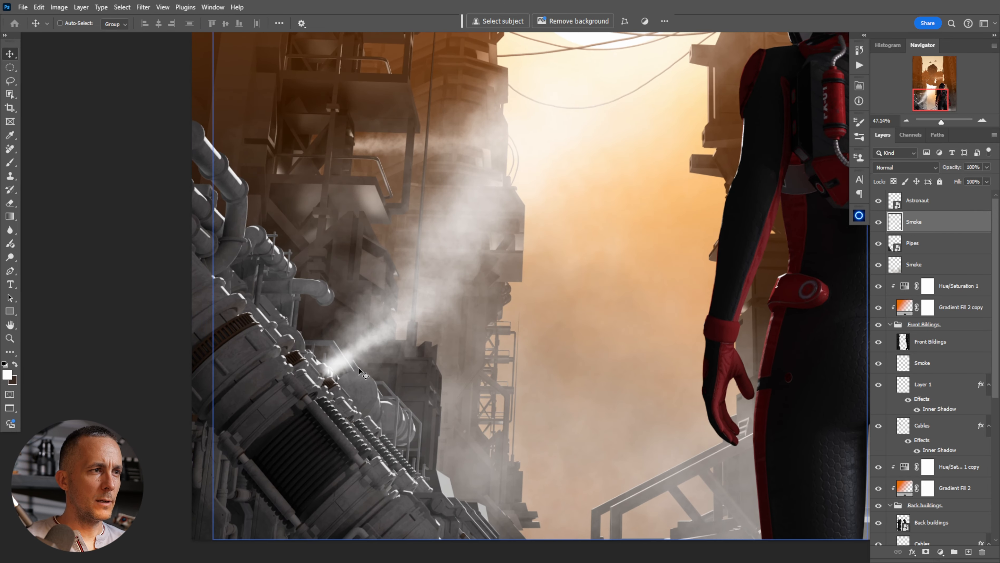
drag(361, 371, 389, 412)
scroll(425, 381, down, 5)
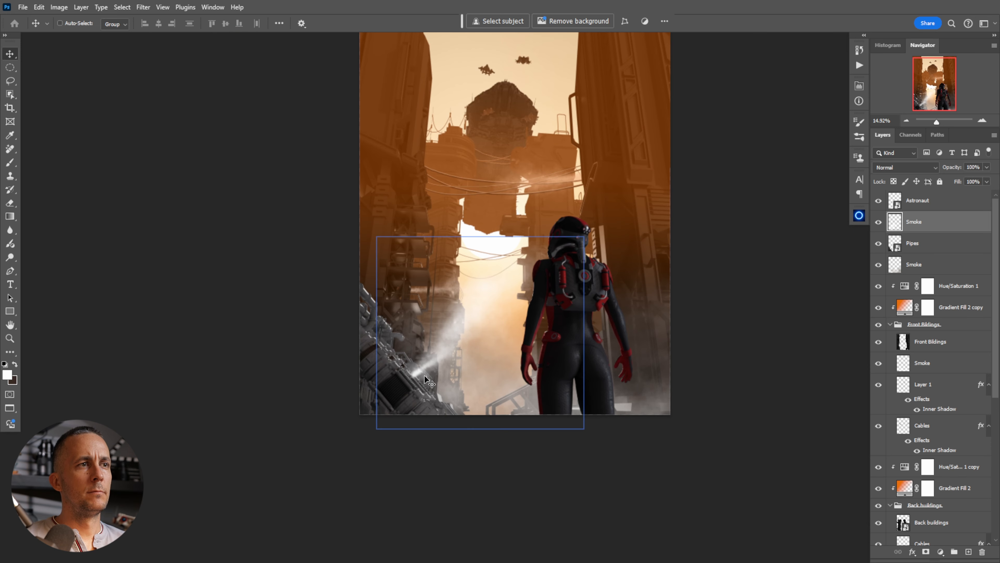
Lower the opacity of the steam plume's Smoke layer to 82%
scroll(414, 352, up, 1)
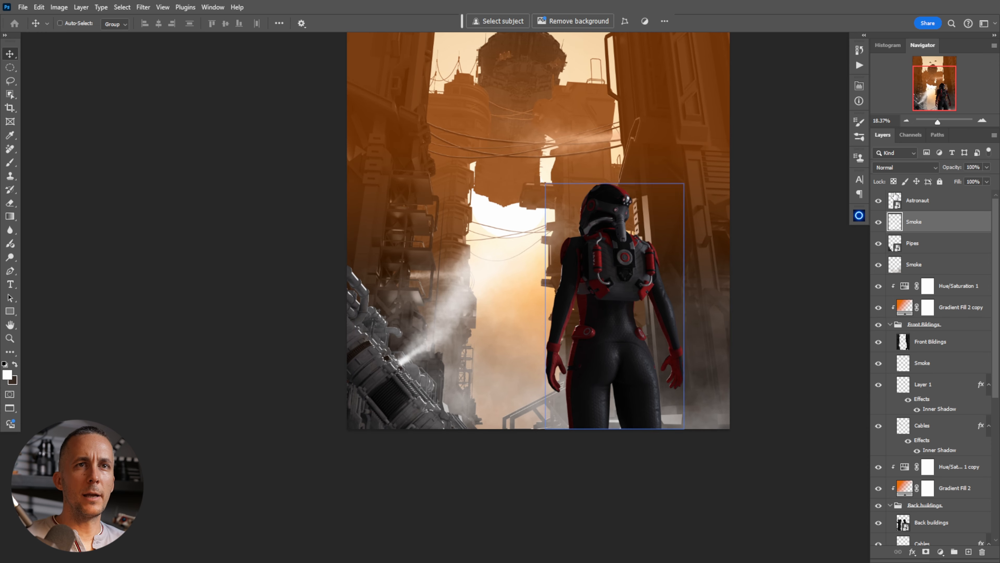
drag(956, 168, 948, 170)
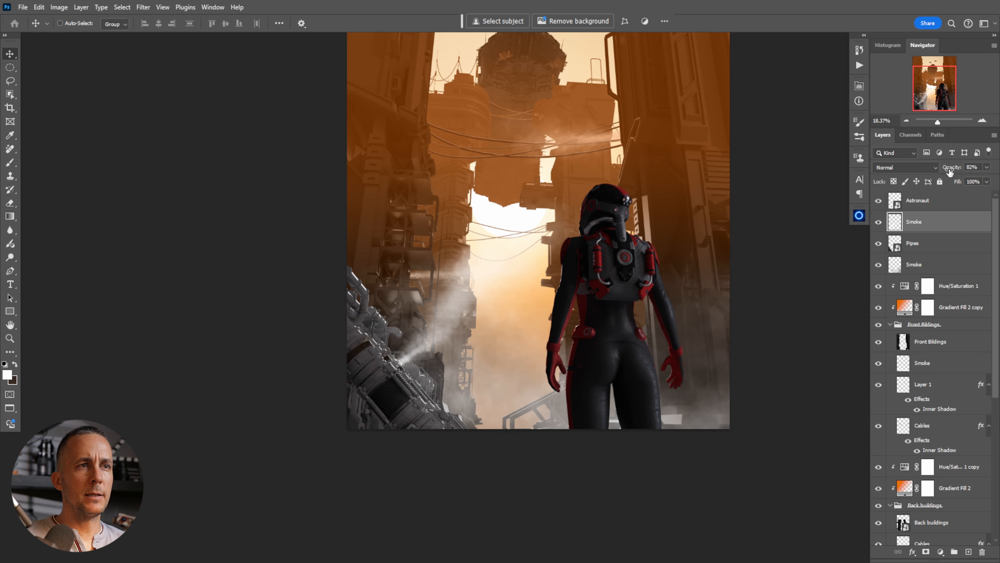
drag(582, 160, 517, 298)
ctrl+click(552, 185)
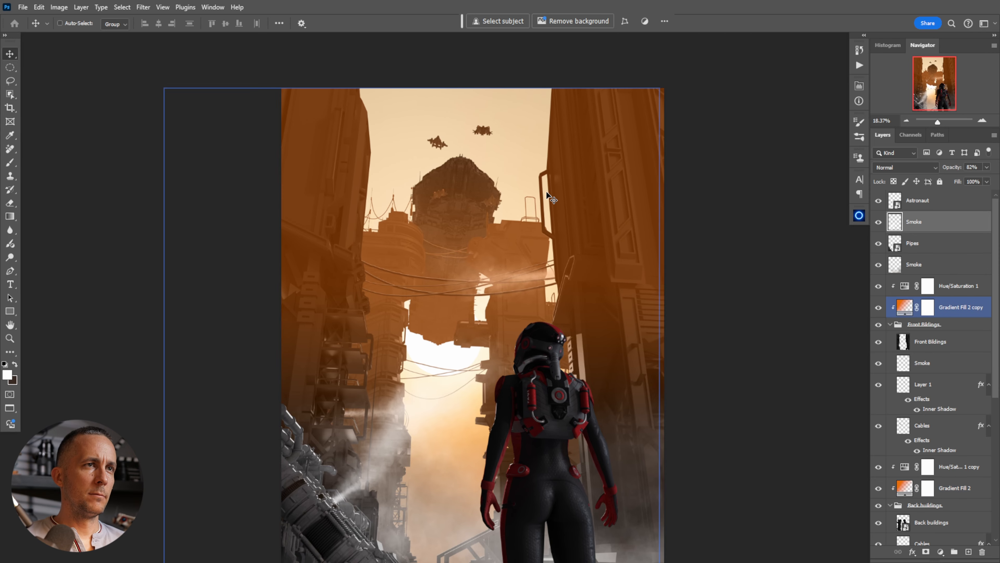
scroll(528, 197, down, 2)
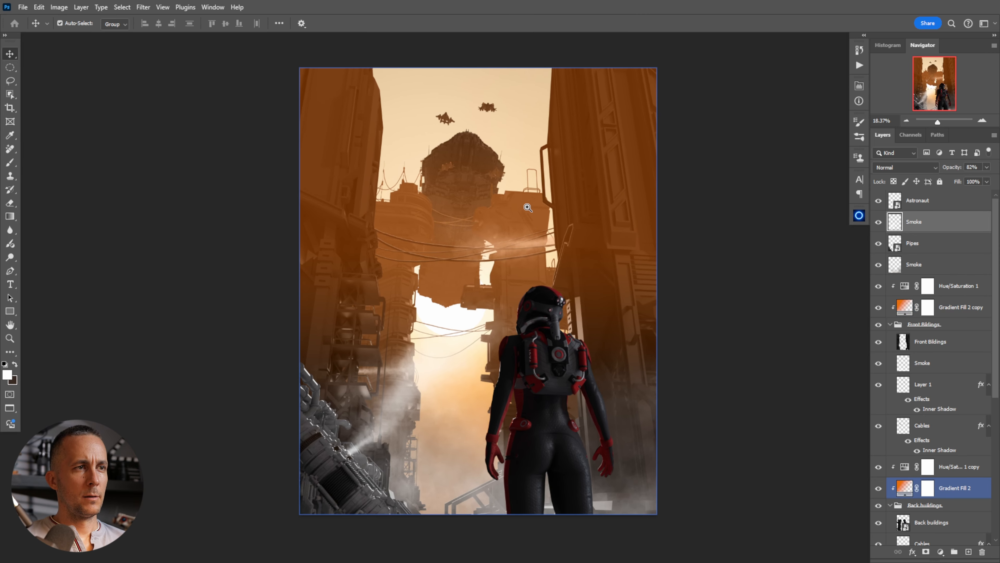
Add a clipped Curves adjustment above Hue/Saturation 1, darken it with input 157 and output 110, and invert its mask
ctrl+click(495, 249)
ctrl+click(511, 262)
scroll(517, 266, up, 2)
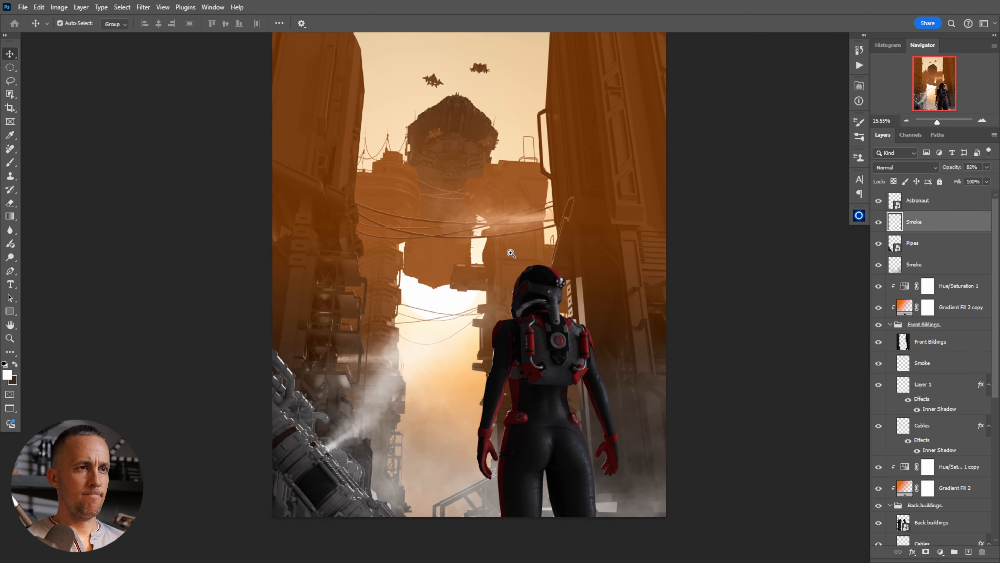
ctrl+click(517, 266)
drag(517, 266, 530, 297)
ctrl+click(529, 297)
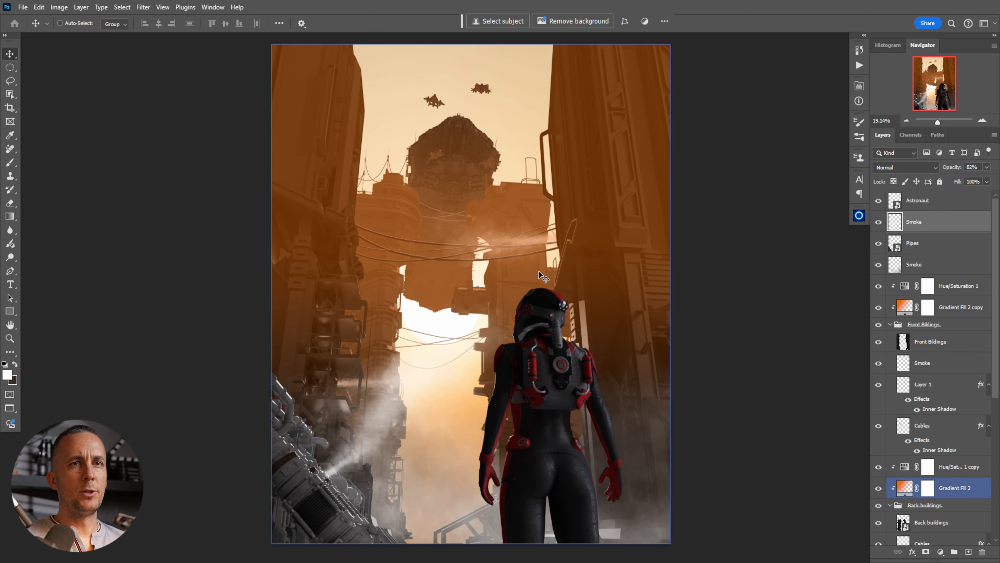
click(905, 242)
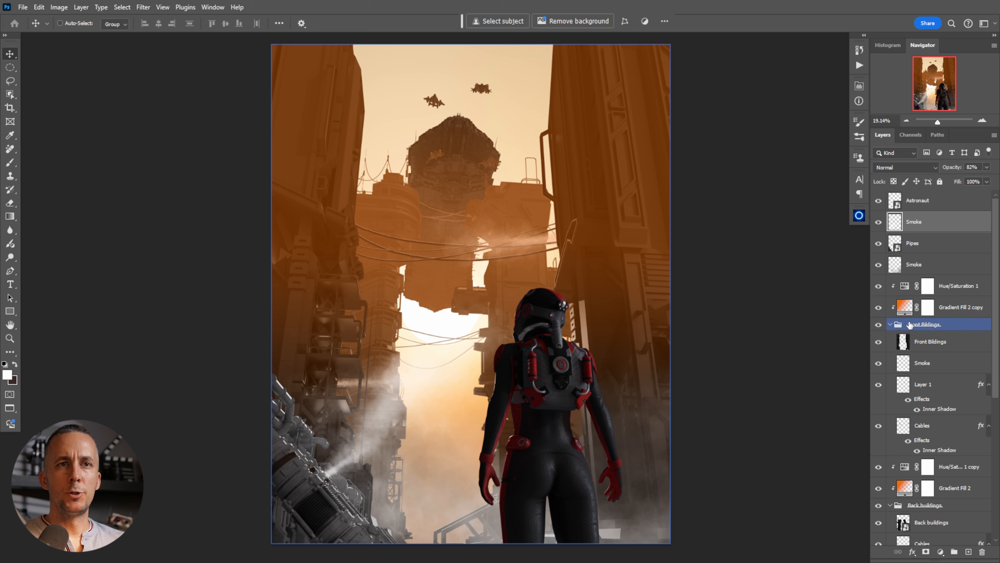
click(928, 286)
click(940, 551)
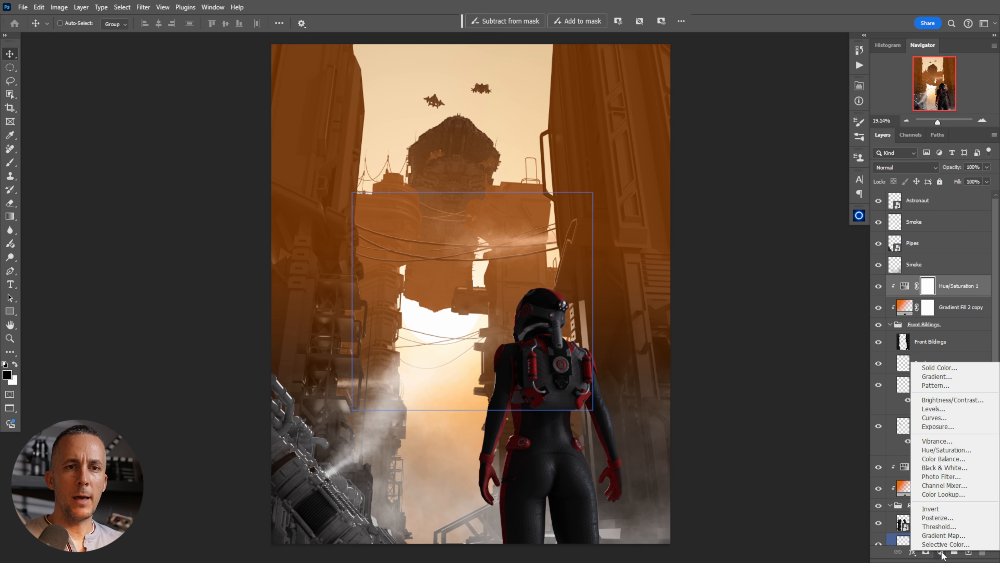
click(934, 417)
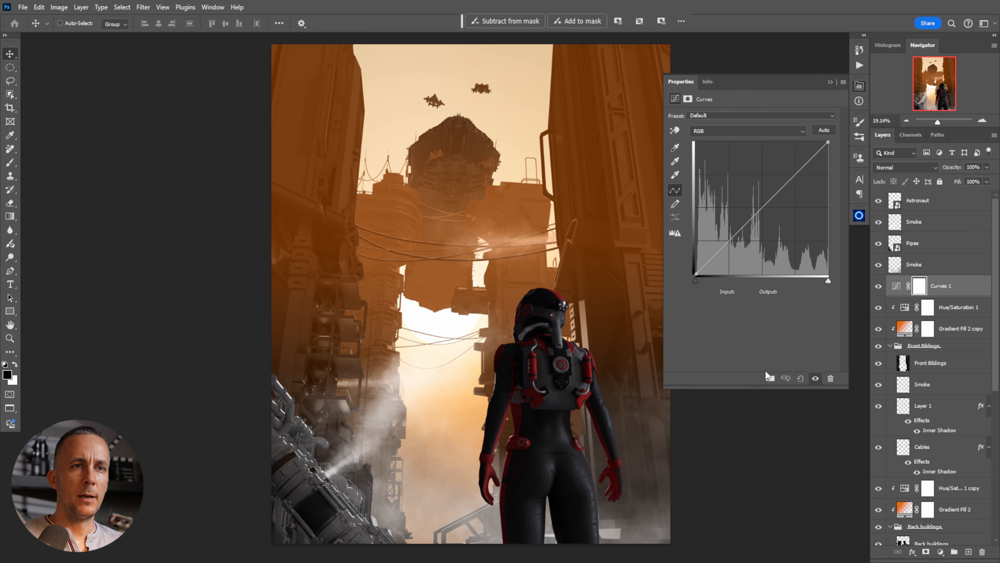
drag(771, 206, 778, 216)
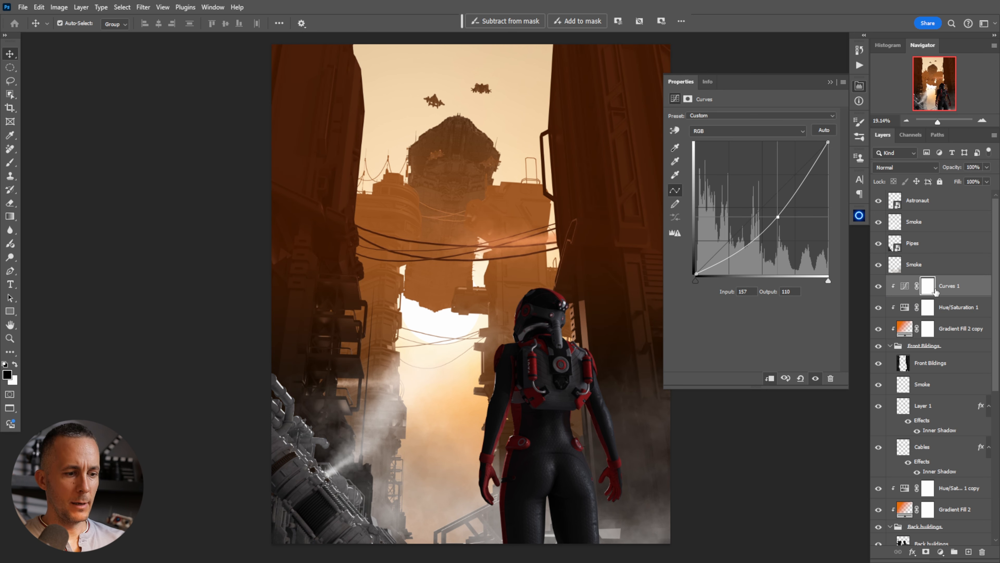
key(ctrl+i)
click(832, 83)
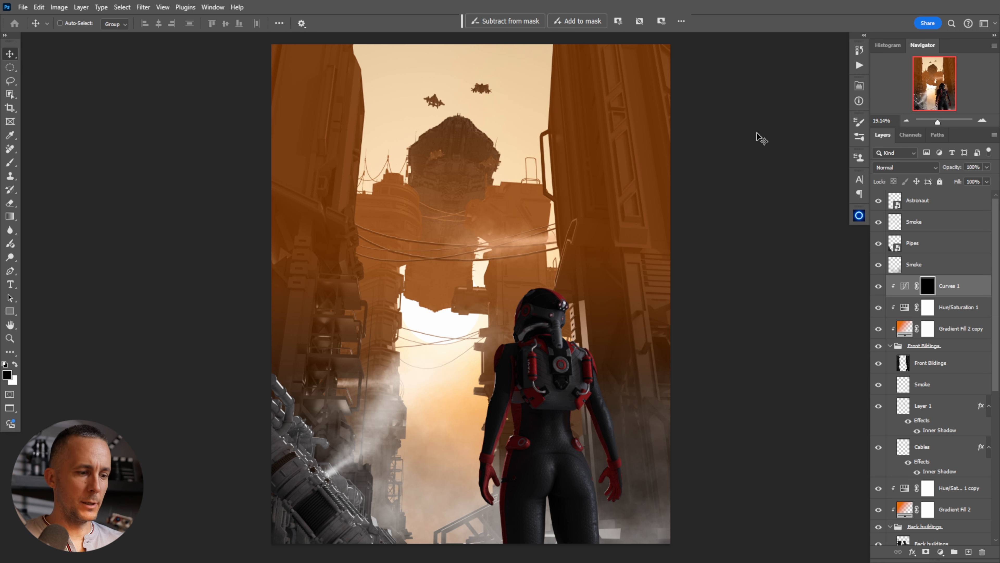
Paint white on the Curves 1 mask over the front buildings' outer edges with a 1000 px Soft Round Pressure Opacity brush at 20% opacity
key(b)
right_click(545, 255)
drag(779, 370, 751, 360)
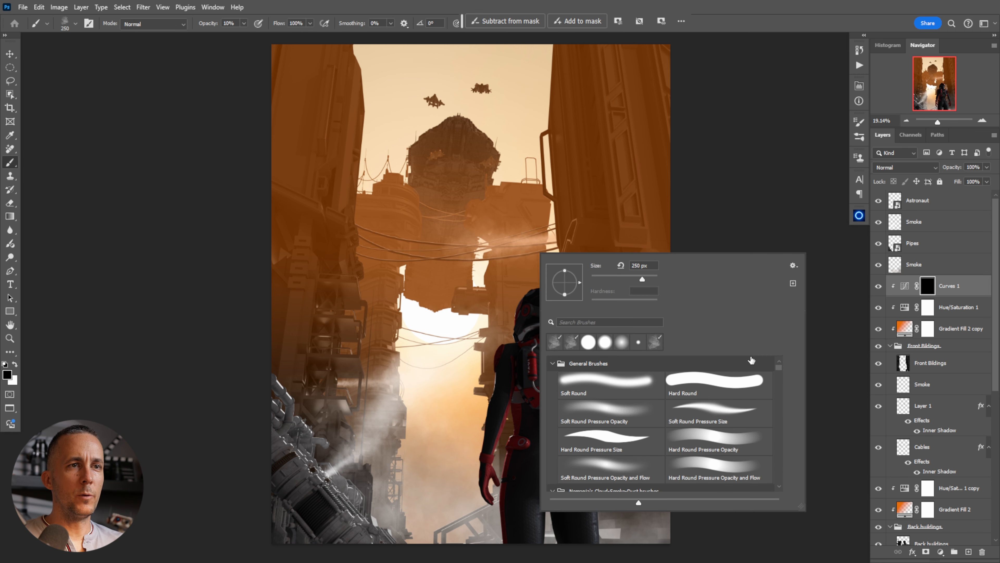
click(606, 412)
click(695, 208)
key(bracketright)
key(bracketright)
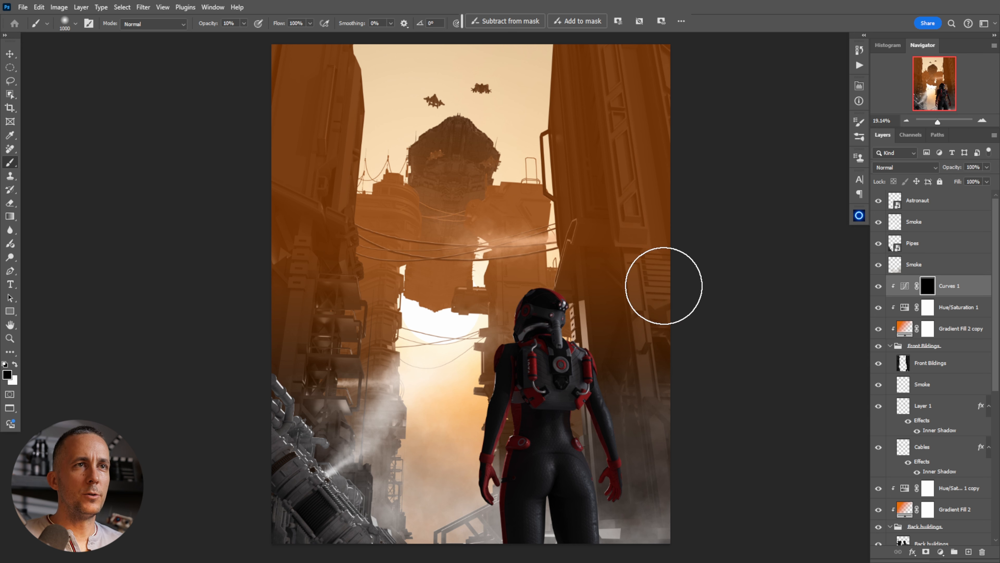
key(x)
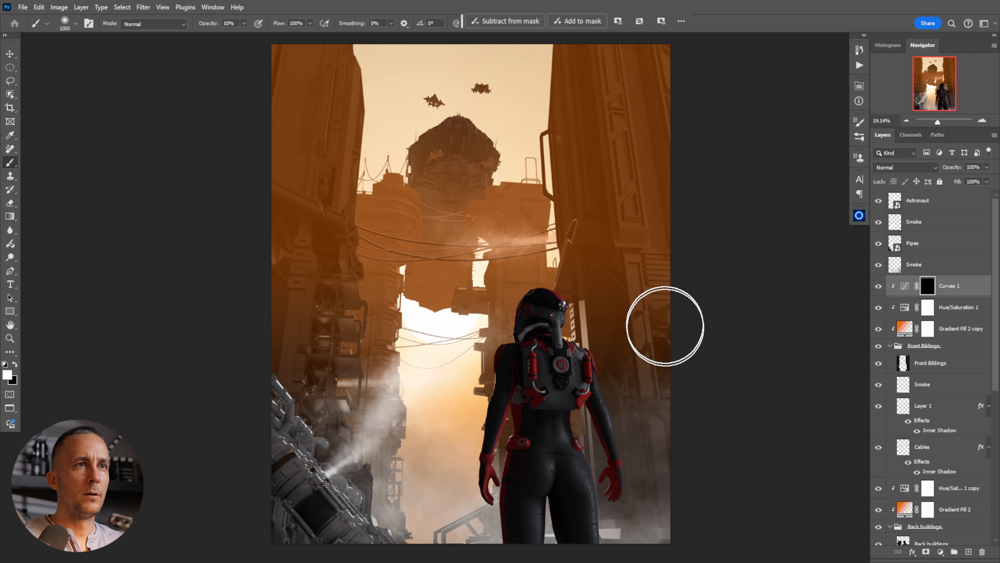
key(2)
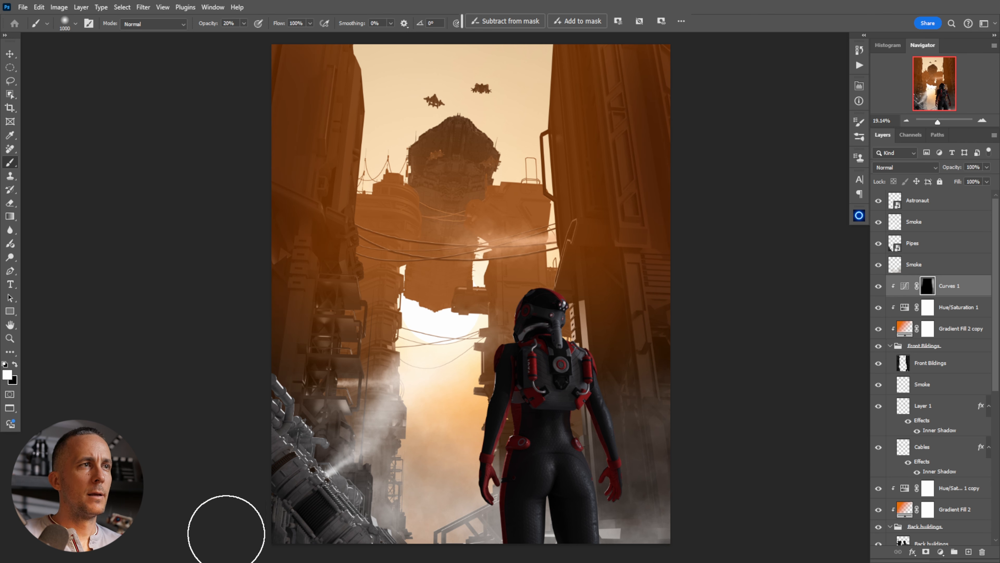
Paint black on the Gradient Fill 2 copy mask along the outer edges of the front towers to reduce the orange haze
click(923, 332)
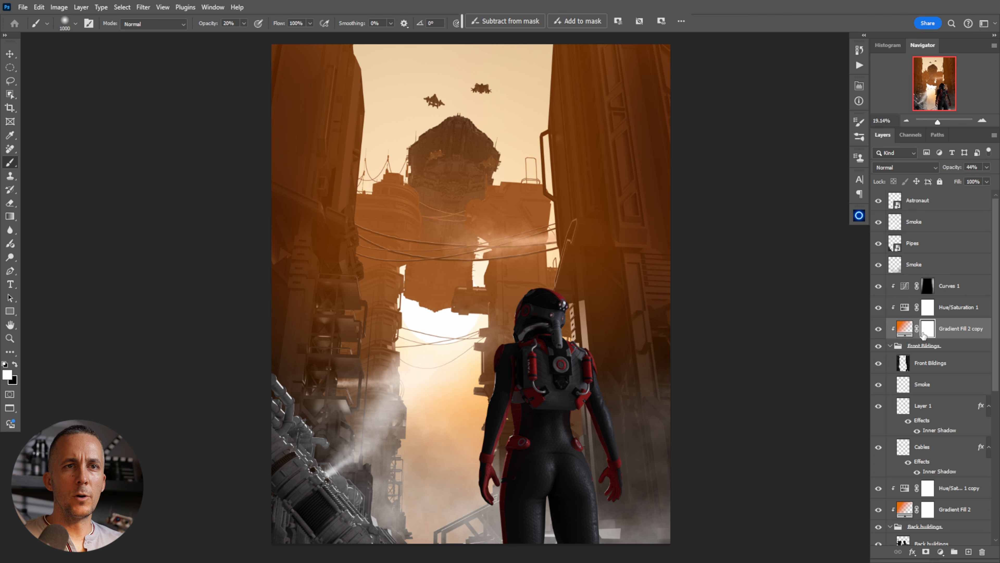
key(x)
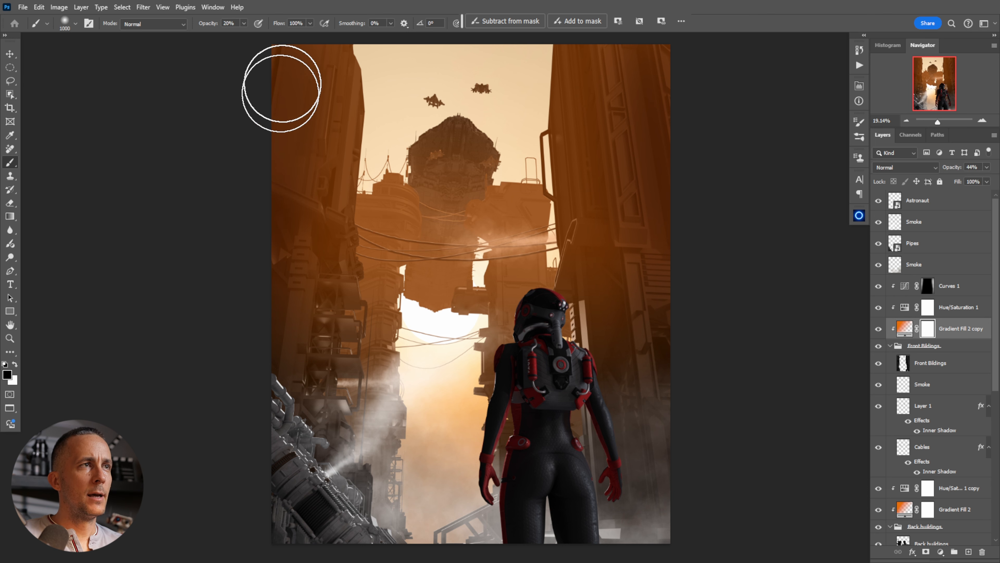
drag(264, 80, 298, 205)
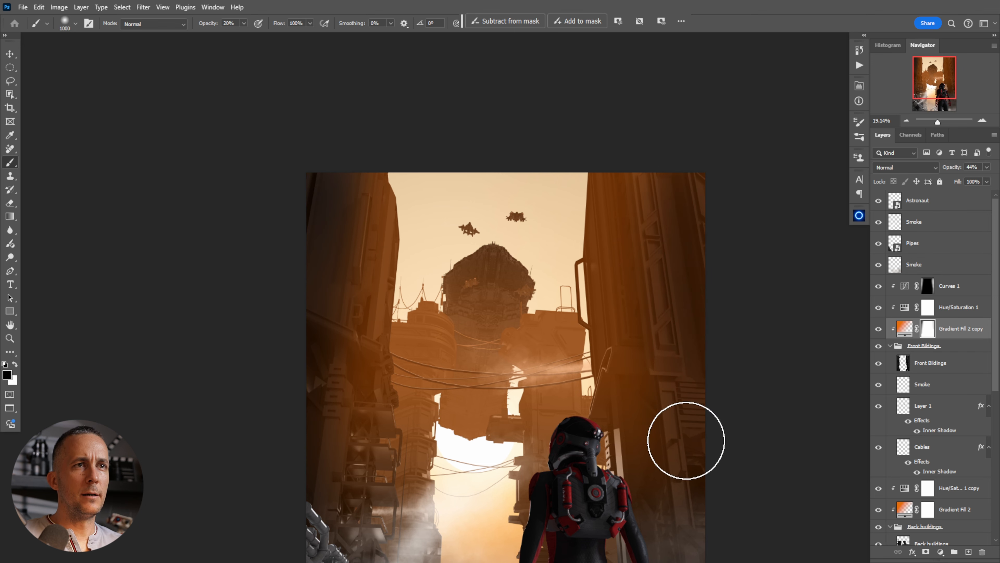
scroll(646, 368, down, 2)
mouse_move(553, 310)
mouse_down()
mouse_move(490, 184)
mouse_move(501, 200)
mouse_up()
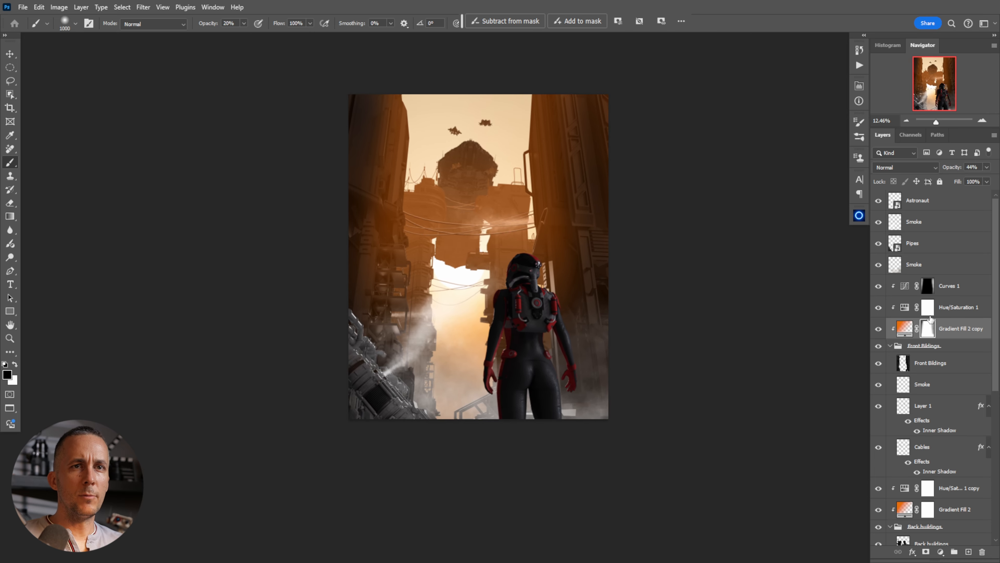
Compare the image with and without Curves 1, and paint white on the Gradient Fill 2 copy mask to restore some haze on the towers
click(878, 286)
click(879, 286)
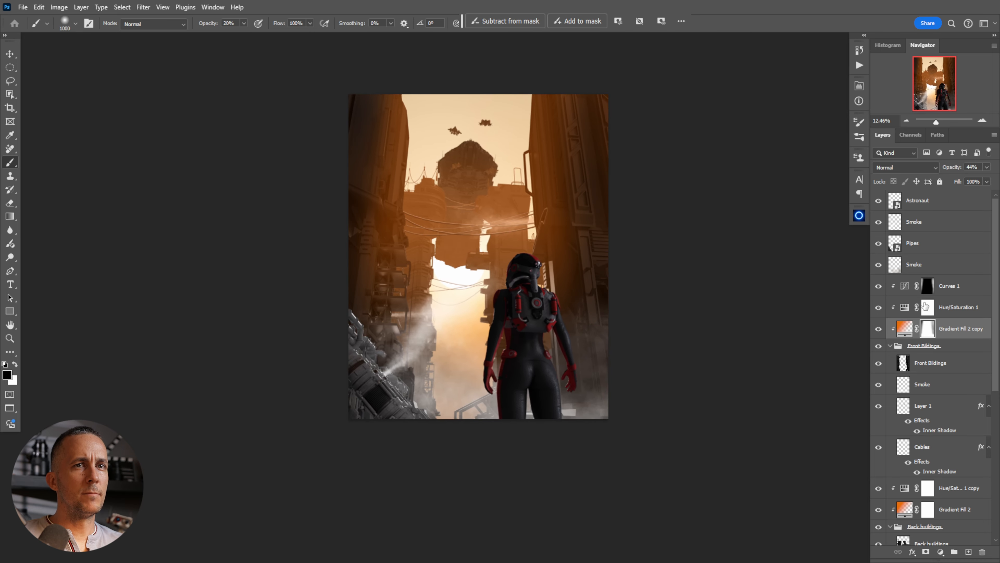
key(x)
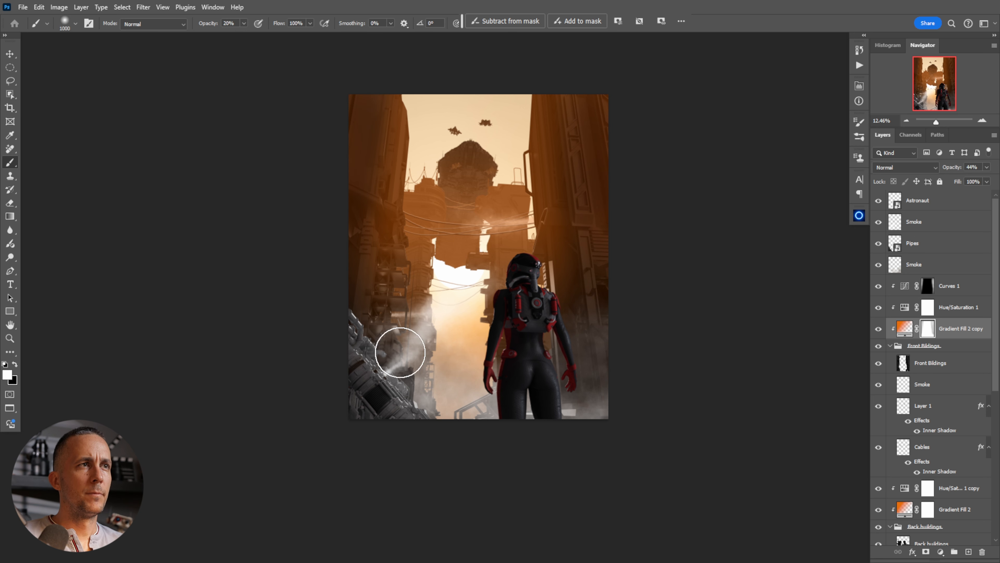
Soften the Curves 1 darkening by moving its curve point to input 149 and output 112
click(926, 285)
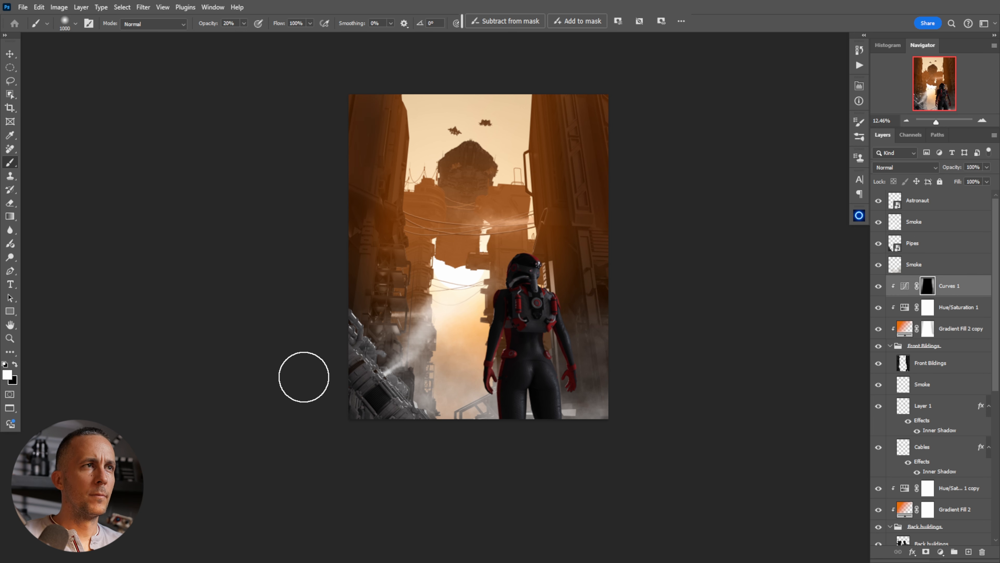
click(904, 288)
double_click(905, 285)
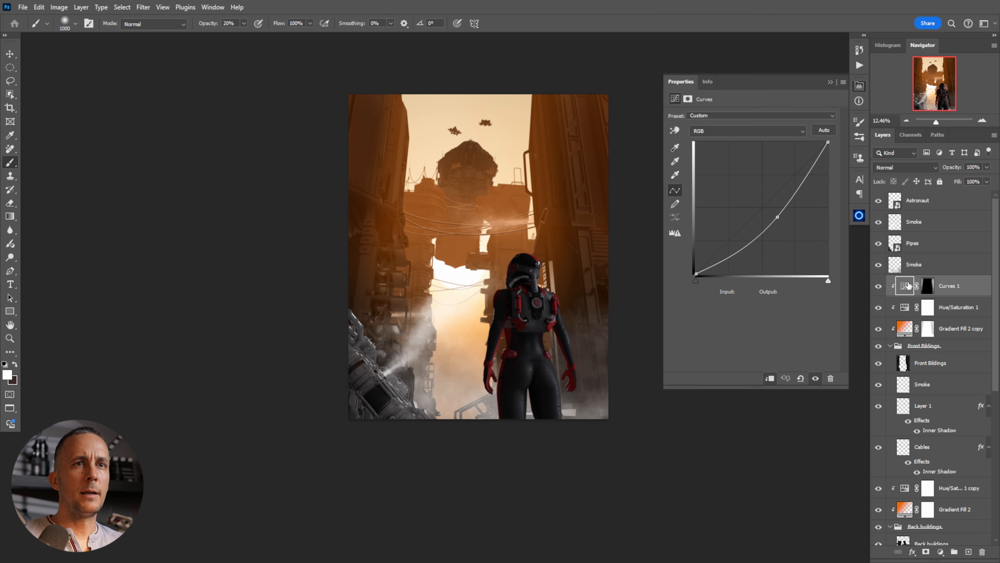
drag(777, 217, 773, 216)
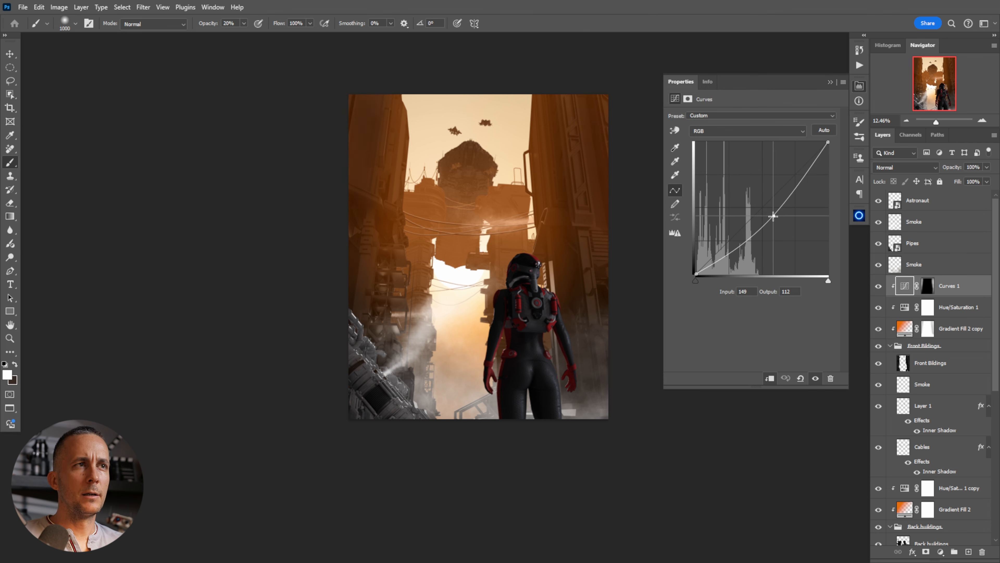
click(831, 82)
Compare the front towers with the Gradient Fill 2 copy mask disabled and enabled, and paint more white on it to bring back haze
drag(488, 254, 516, 254)
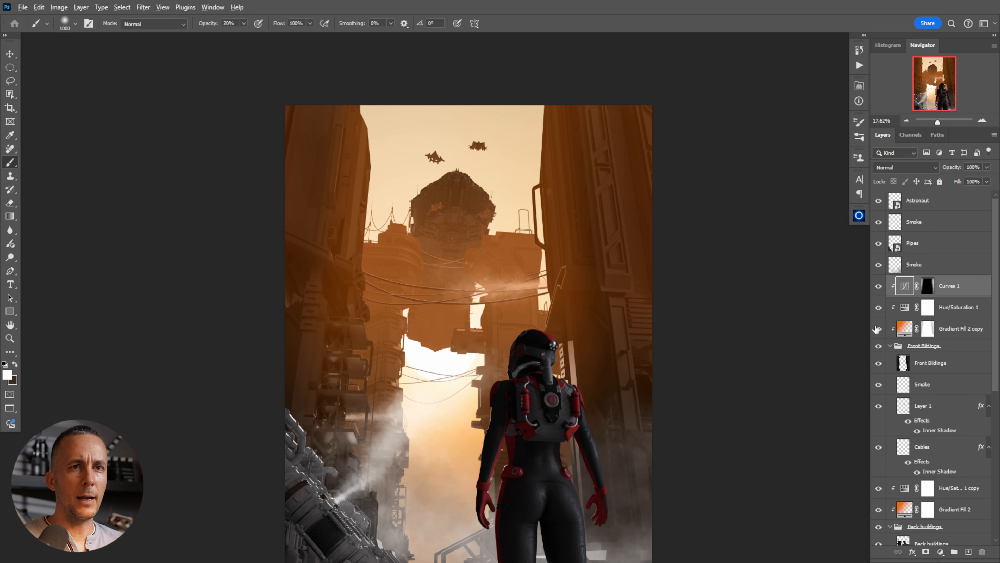
alt+click(877, 328)
alt+click(879, 328)
shift+click(928, 330)
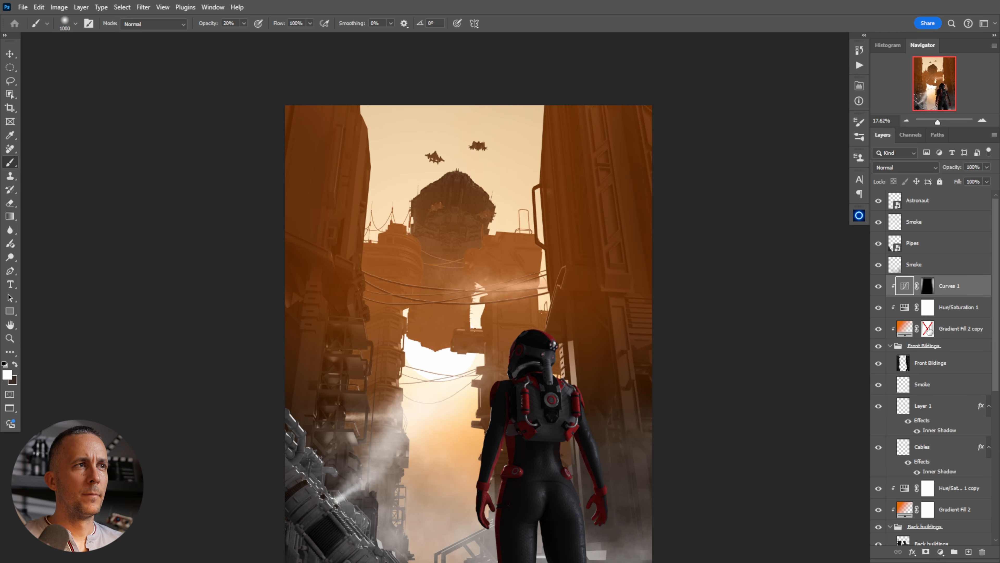
shift+click(928, 329)
click(928, 330)
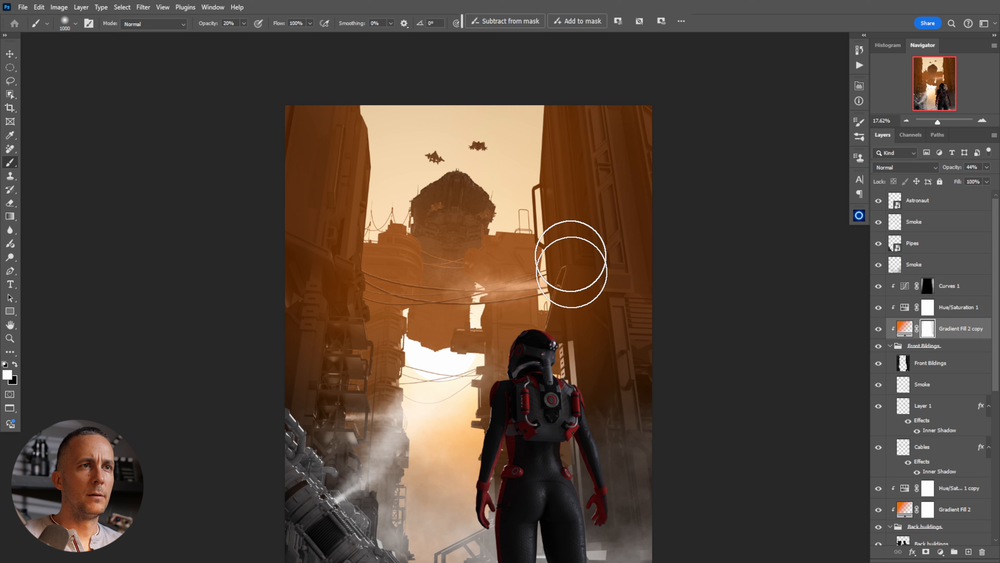
scroll(508, 223, down, 2)
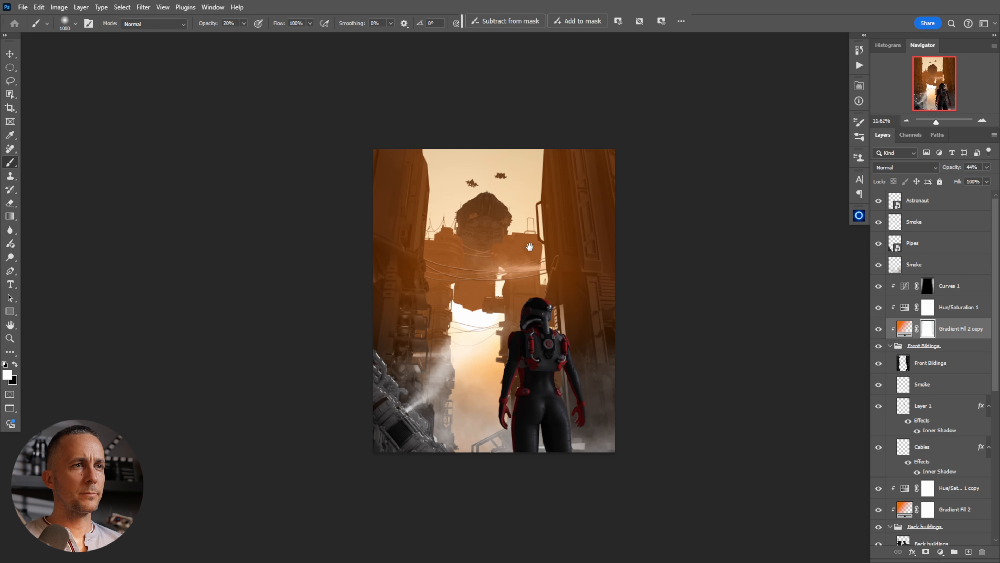
scroll(508, 223, up, 2)
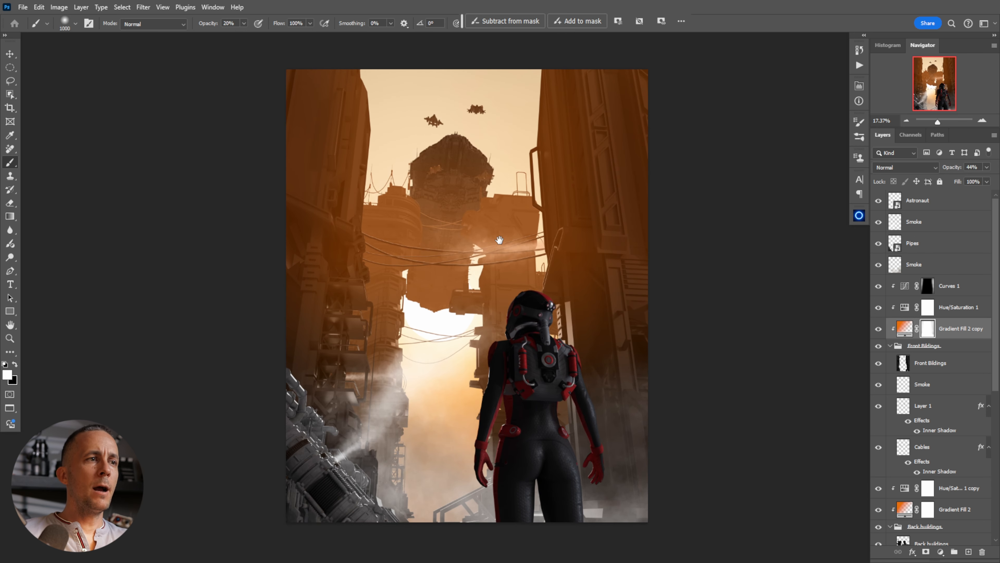
scroll(499, 240, up, 1)
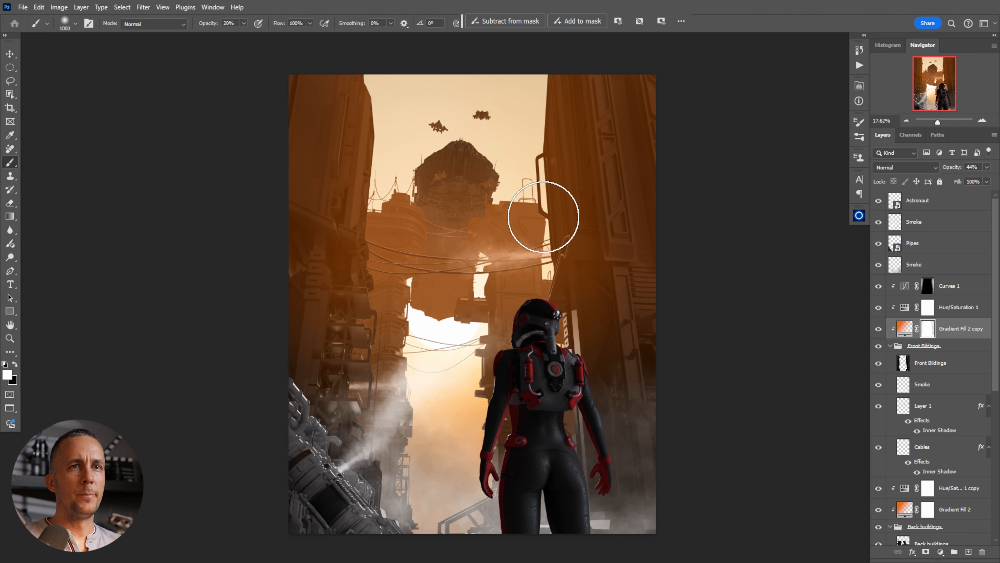
Hide the steam plume, Front Bildings group and ground Smoke layers
key(v)
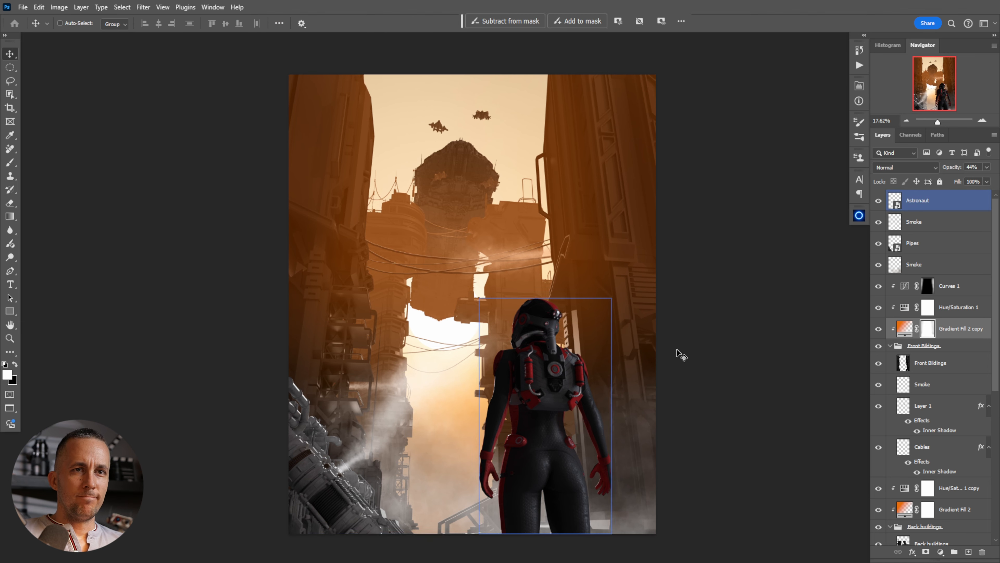
click(878, 224)
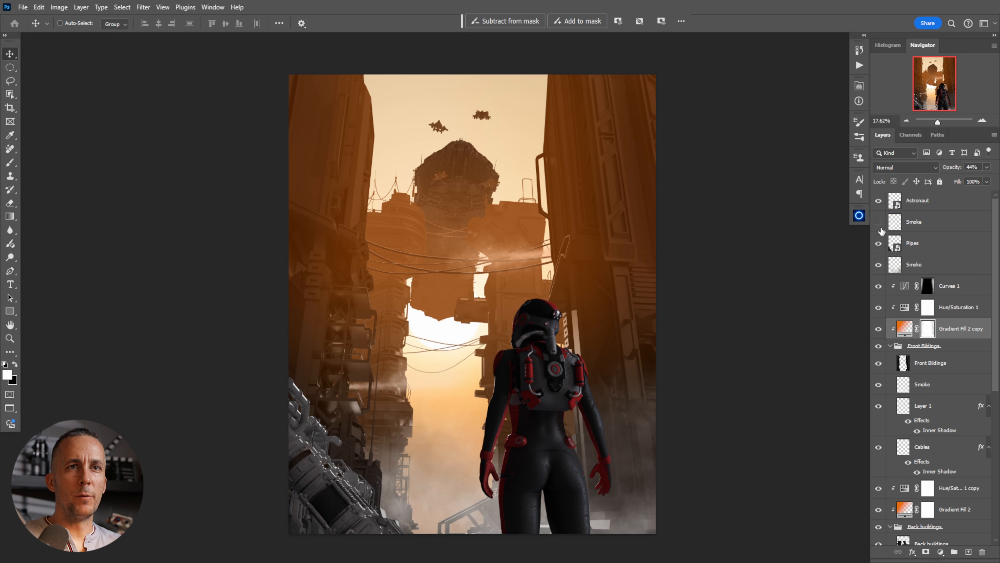
click(879, 384)
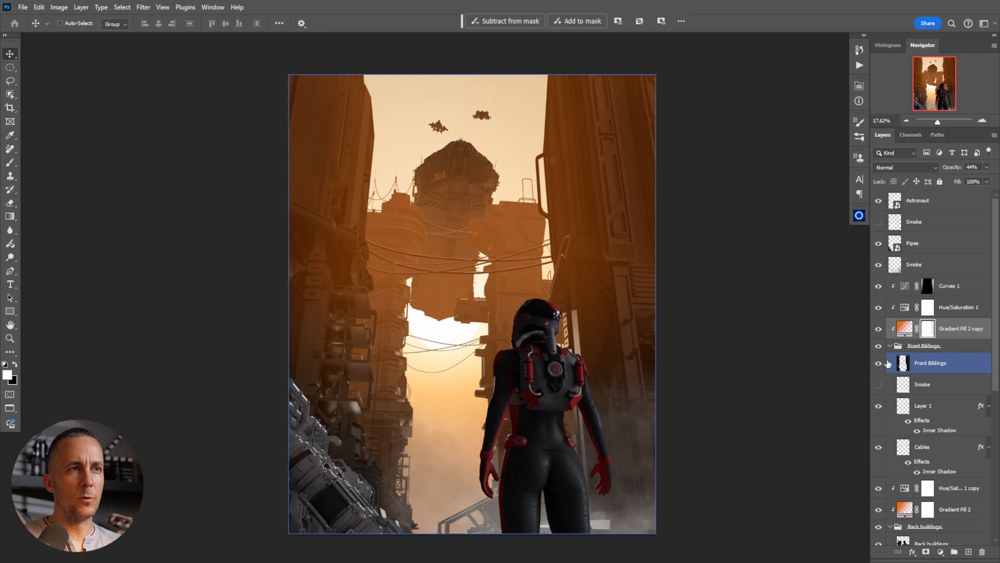
click(879, 384)
click(878, 385)
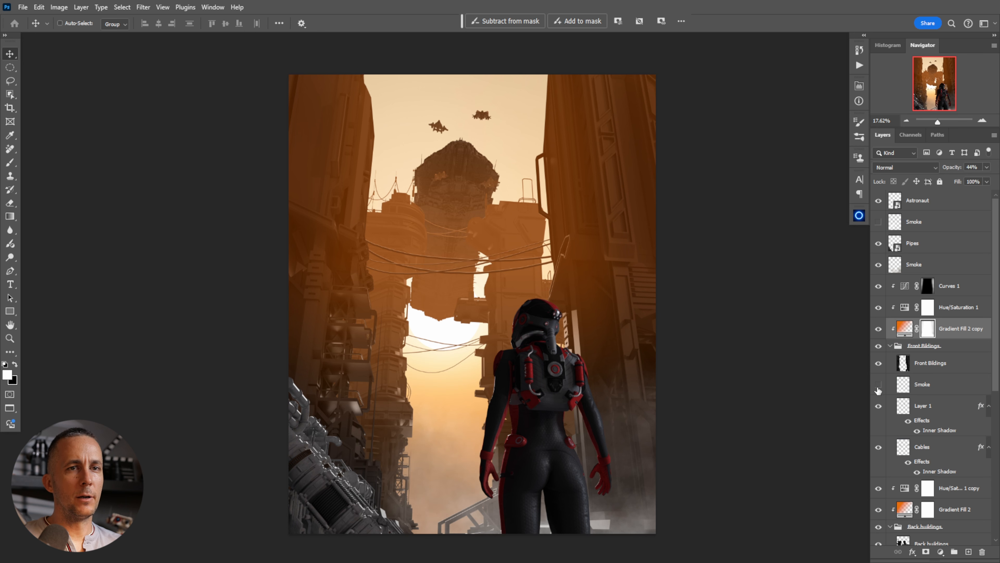
click(878, 264)
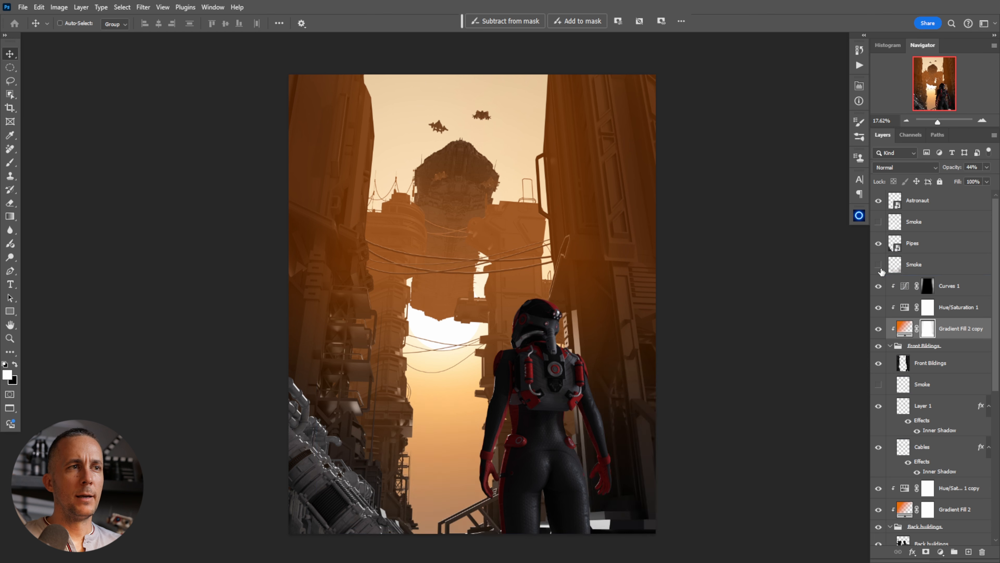
Start a new Oniric glow and lower its threshold in the X-ray preview so mainly the sun area glows
click(859, 215)
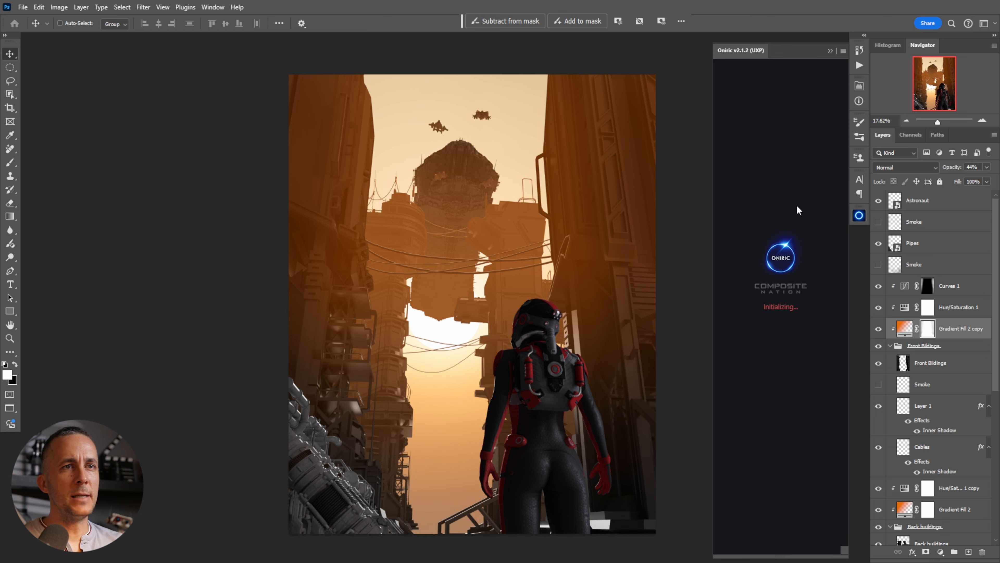
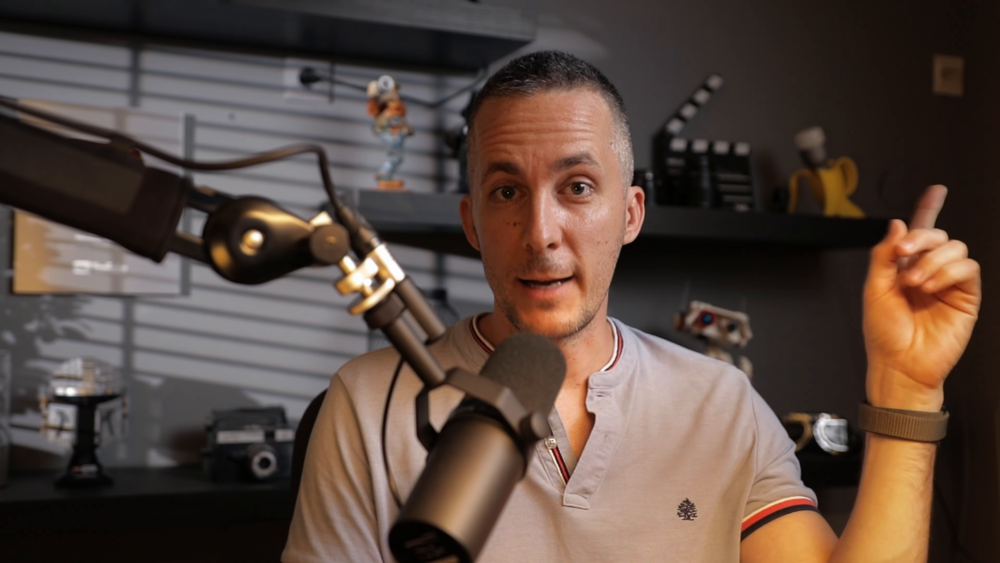
click(750, 134)
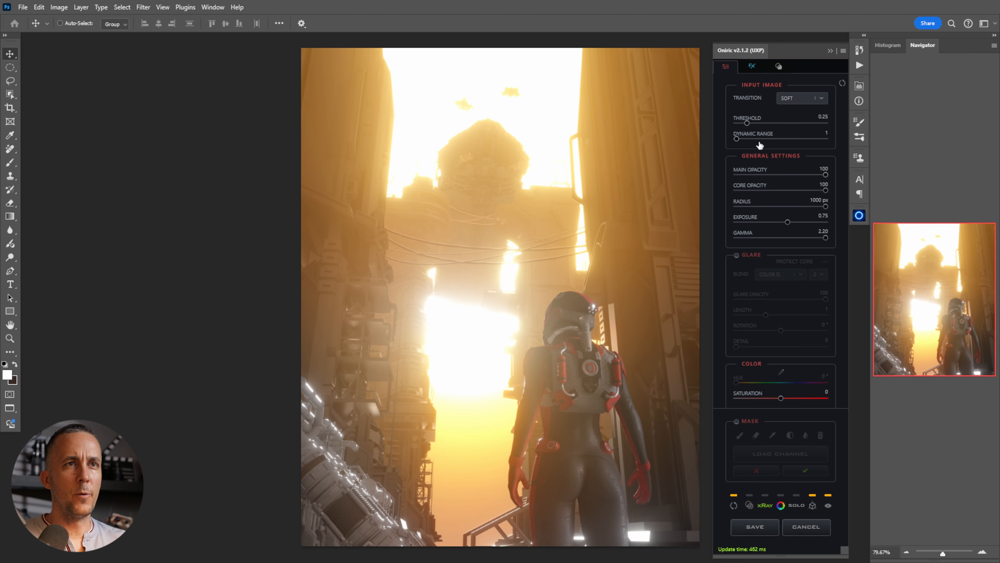
click(764, 505)
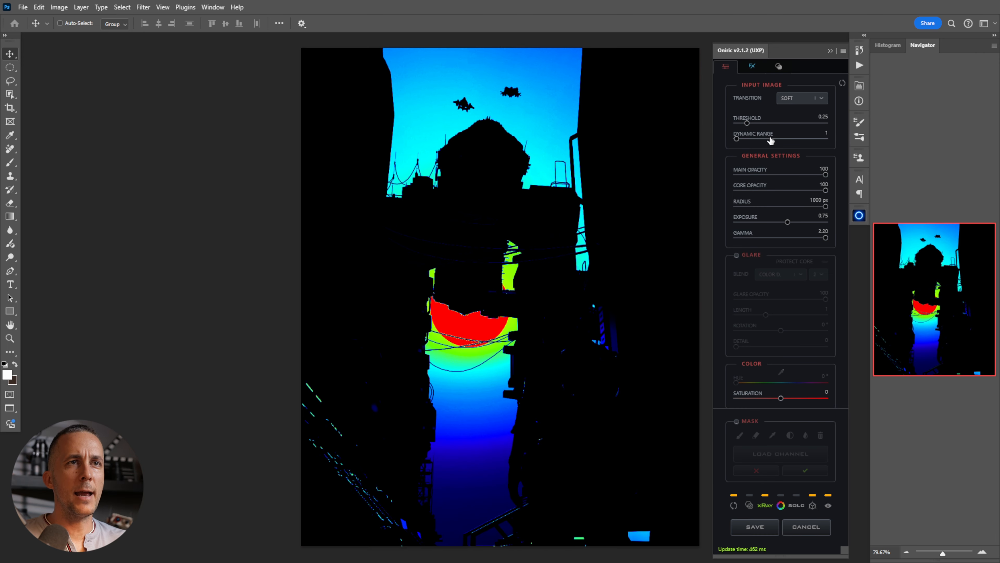
click(739, 123)
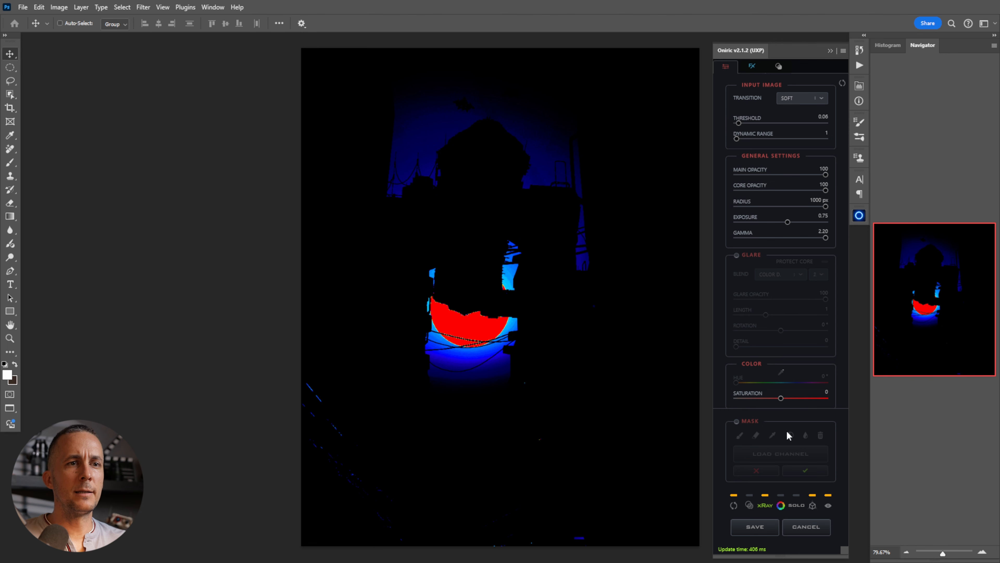
Turn off the X-ray preview, enable glow colour with hue 0 and saturation 100, set main opacity to 94, and save the glow
click(765, 505)
click(781, 505)
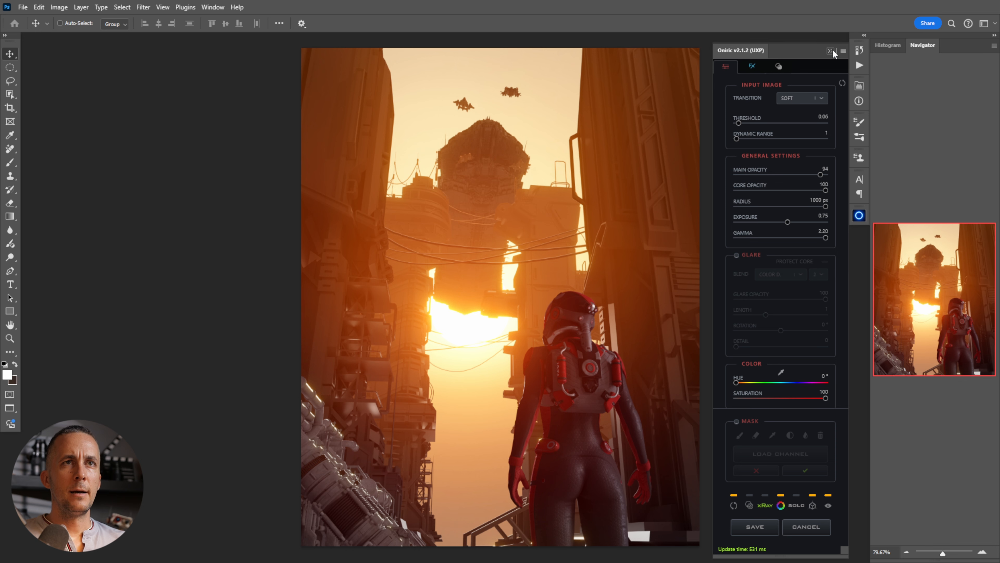
click(755, 526)
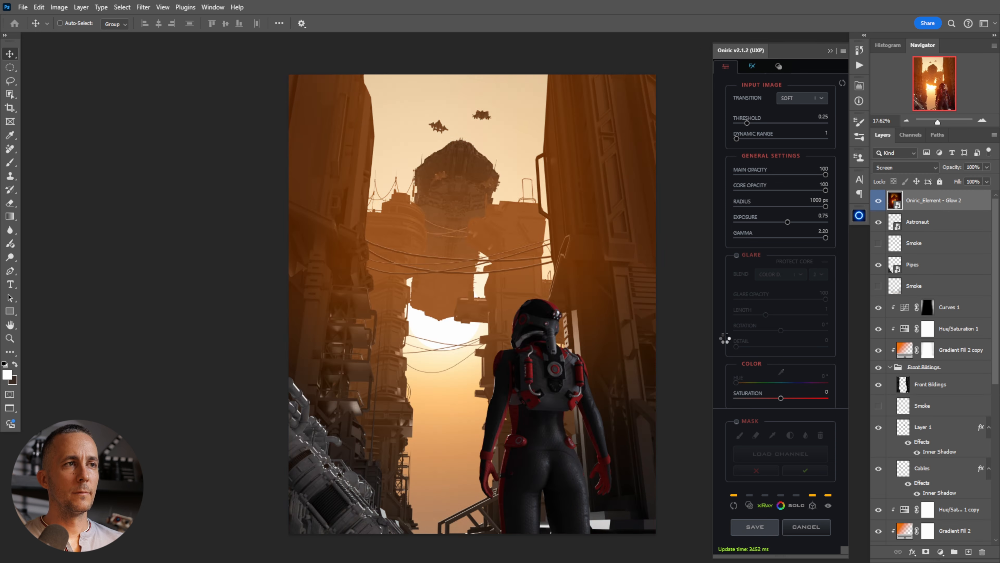
Show the steam plume, the ground Smoke layer and the Smoke layer inside the Front Bildings group
click(879, 243)
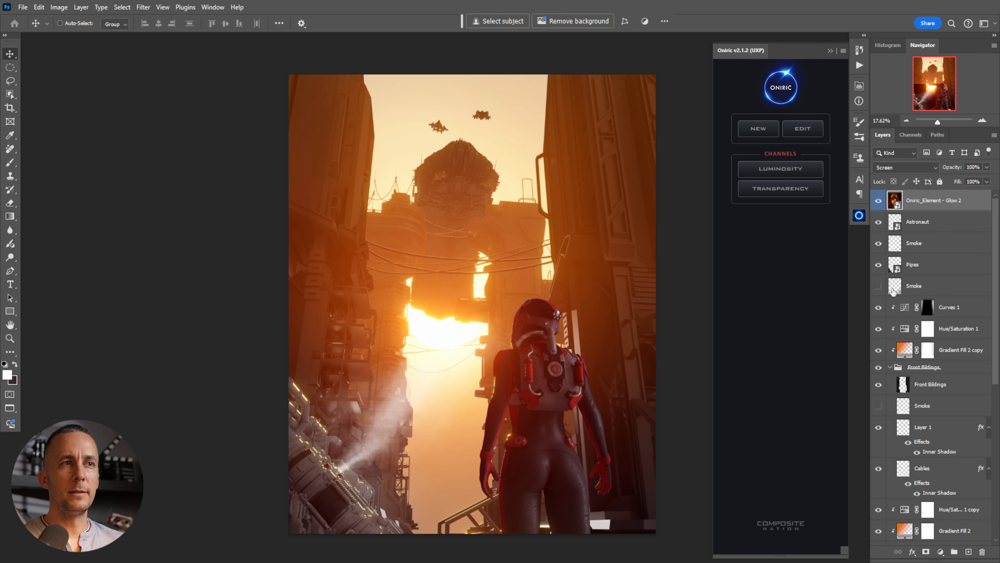
click(879, 285)
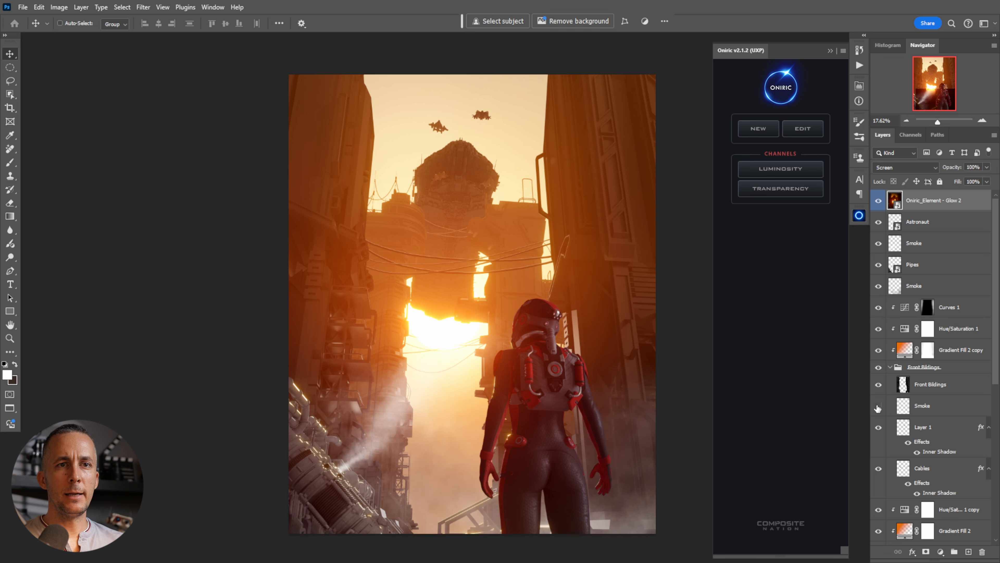
click(878, 405)
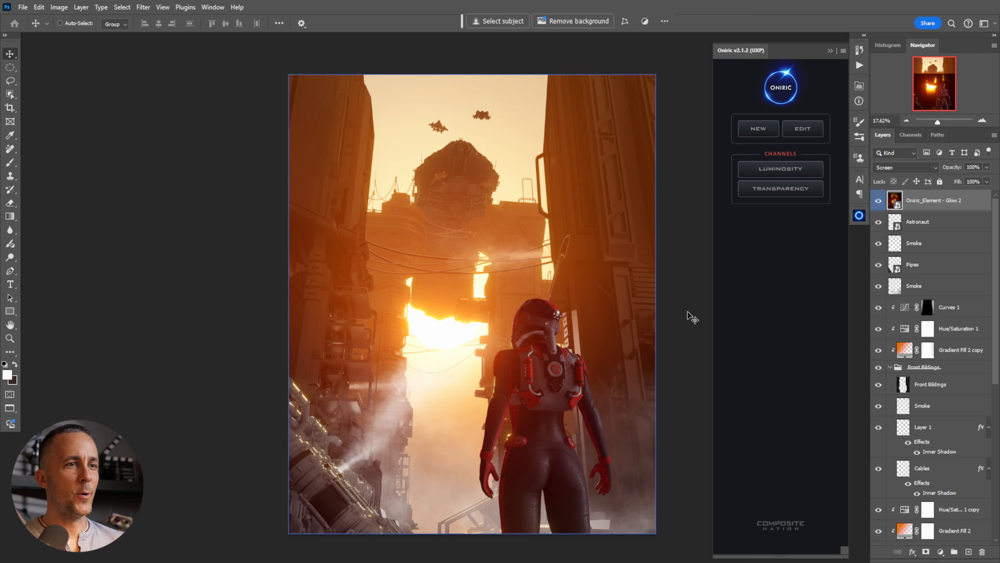
Check the ground Smoke layer below Pipes and add a Hue/Saturation adjustment clipped to it
click(891, 256)
click(891, 286)
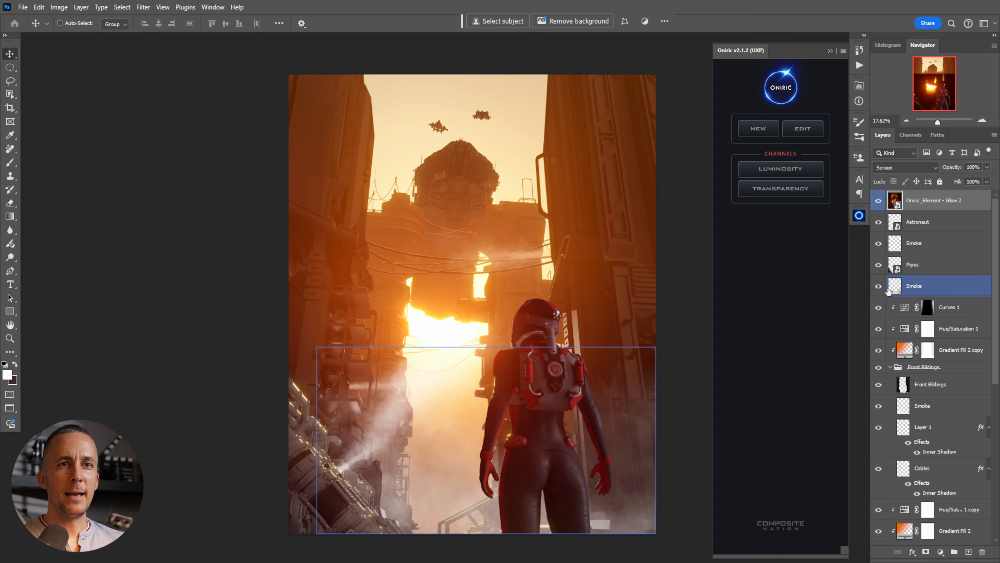
click(879, 287)
click(879, 286)
click(895, 292)
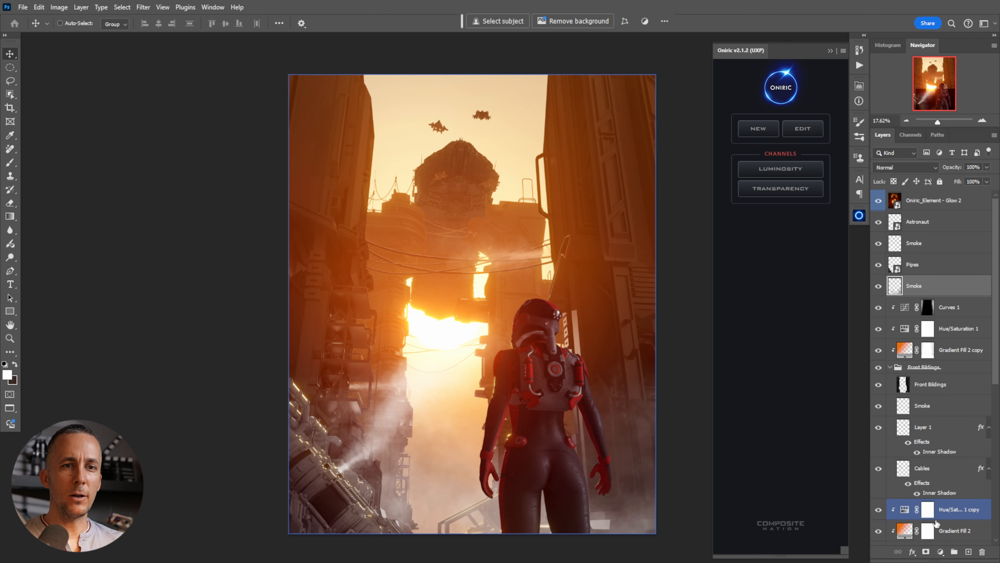
click(941, 551)
click(947, 449)
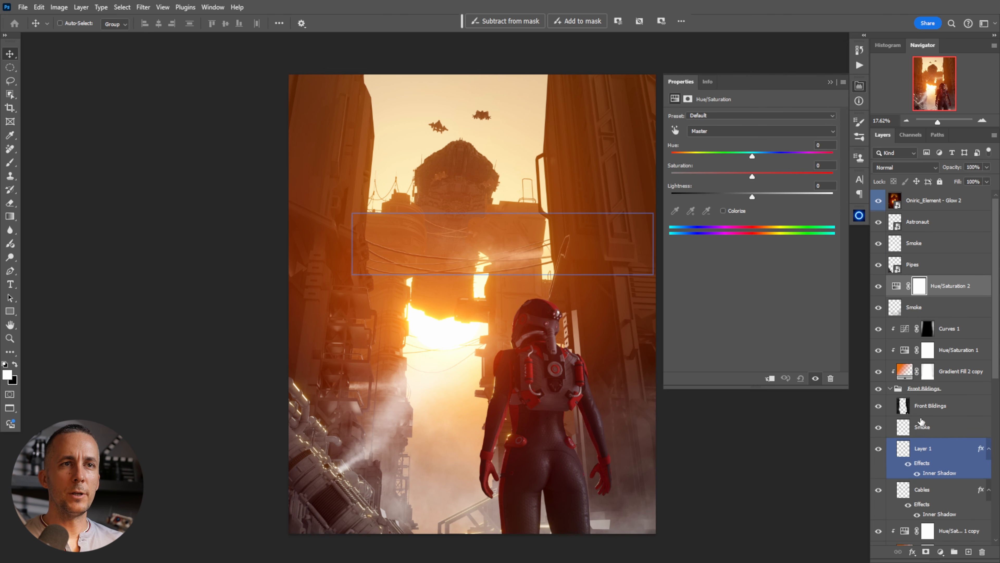
click(769, 378)
Colorize the ground smoke orange with hue 24 and saturation 26
click(739, 211)
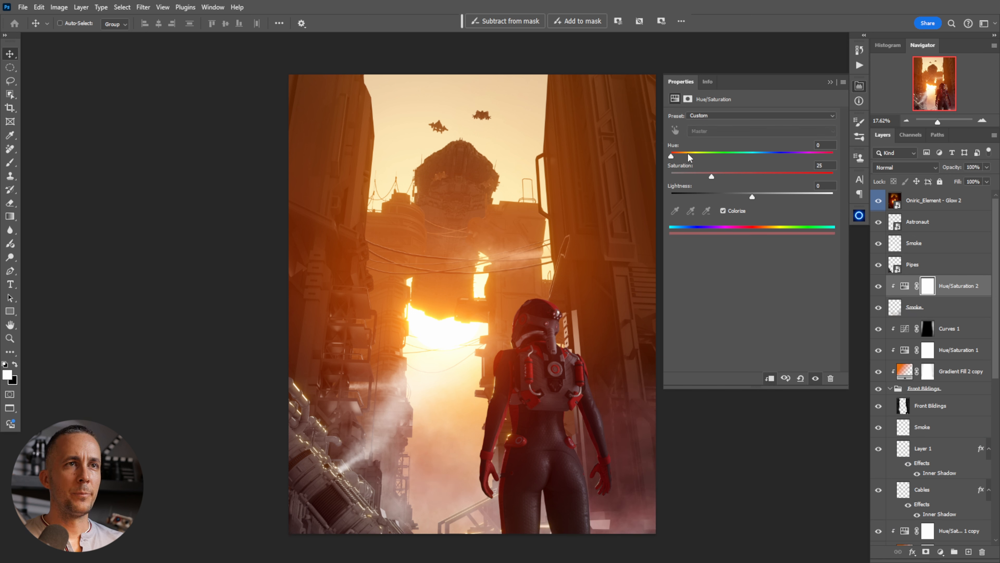
drag(689, 157, 693, 158)
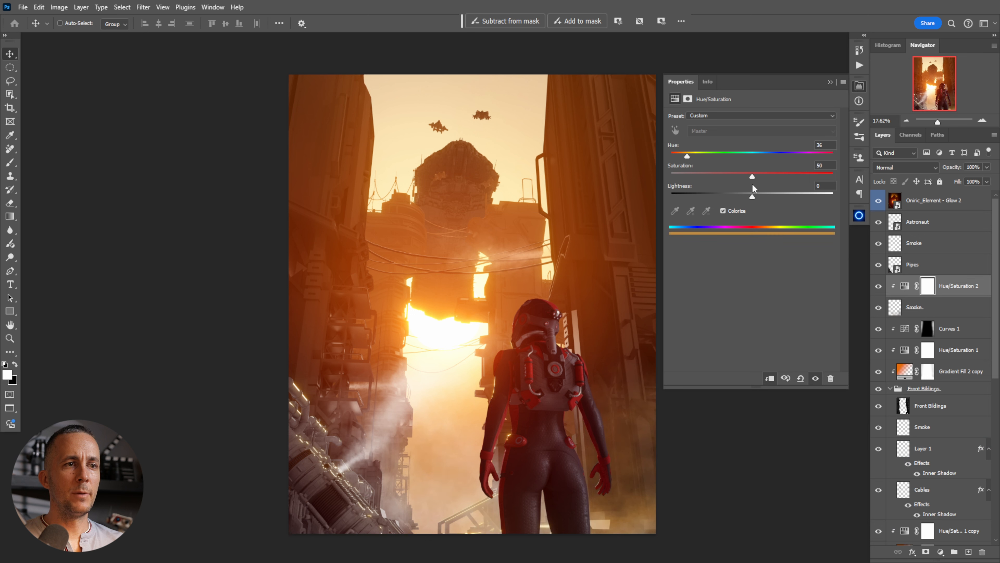
drag(690, 158, 683, 158)
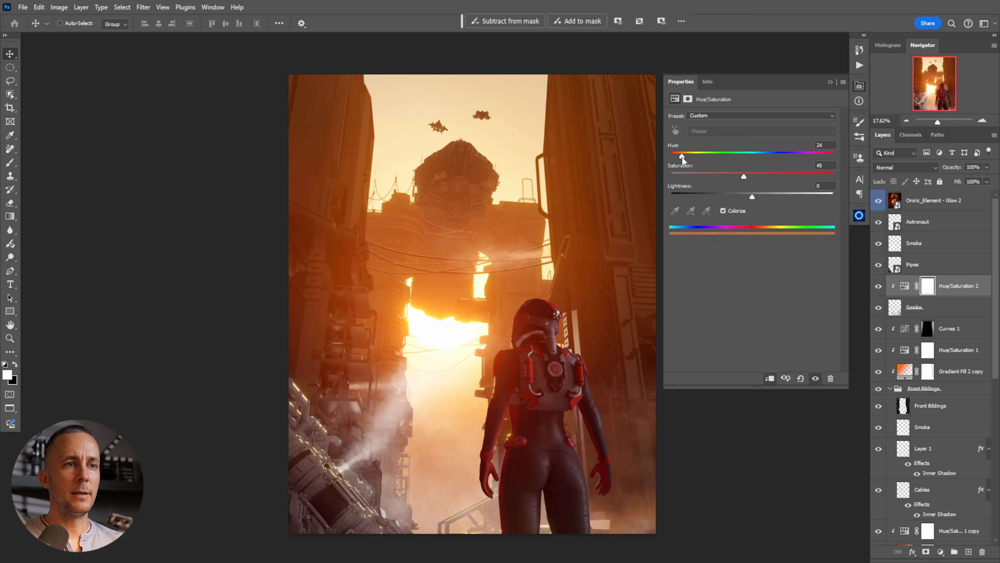
mouse_move(744, 179)
mouse_down()
mouse_move(709, 179)
mouse_move(738, 196)
mouse_move(774, 196)
mouse_move(752, 196)
mouse_up()
Compare the ground smoke with and without its Hue/Saturation colouring
click(887, 272)
click(879, 287)
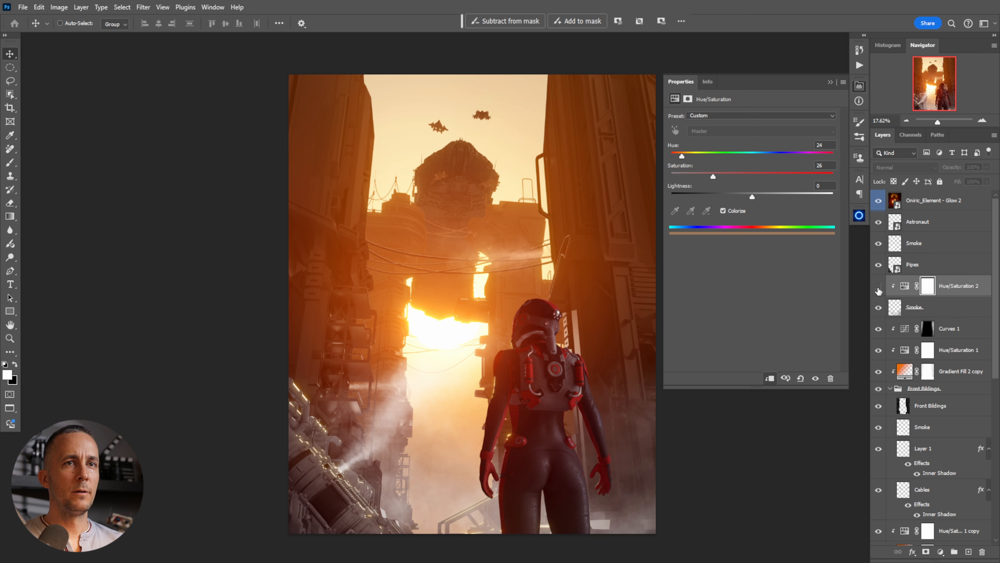
click(879, 286)
click(879, 287)
click(879, 286)
click(879, 286)
click(829, 82)
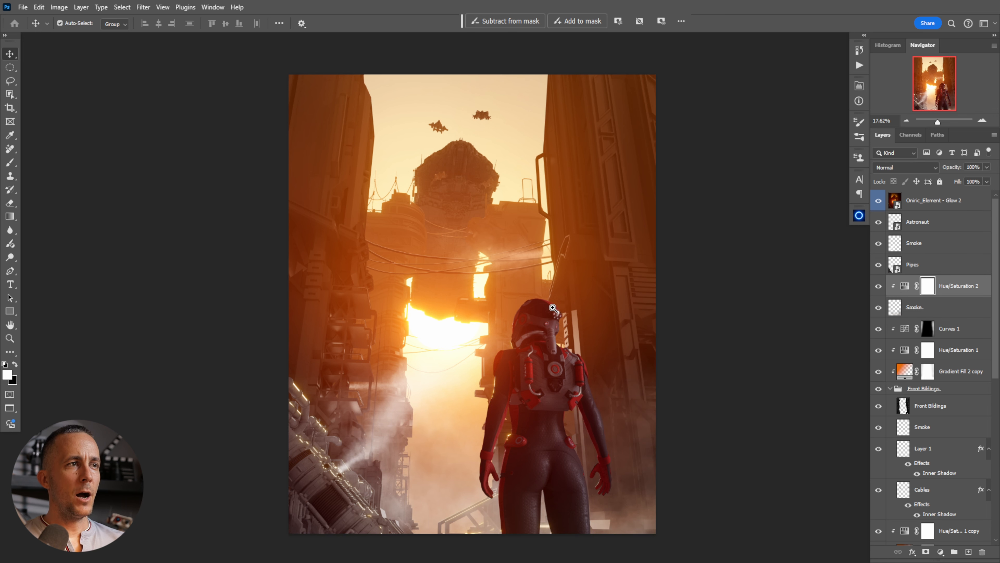
scroll(559, 314, up, 2)
scroll(559, 314, down, 1)
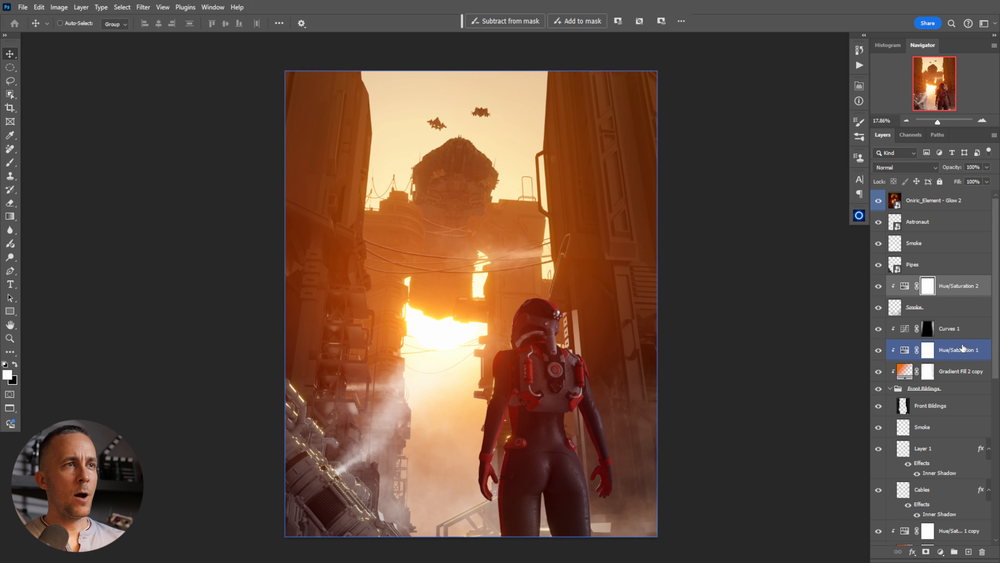
Add a Hue/Saturation adjustment clipped to the Oniric glow layer and set its hue to -3
click(918, 200)
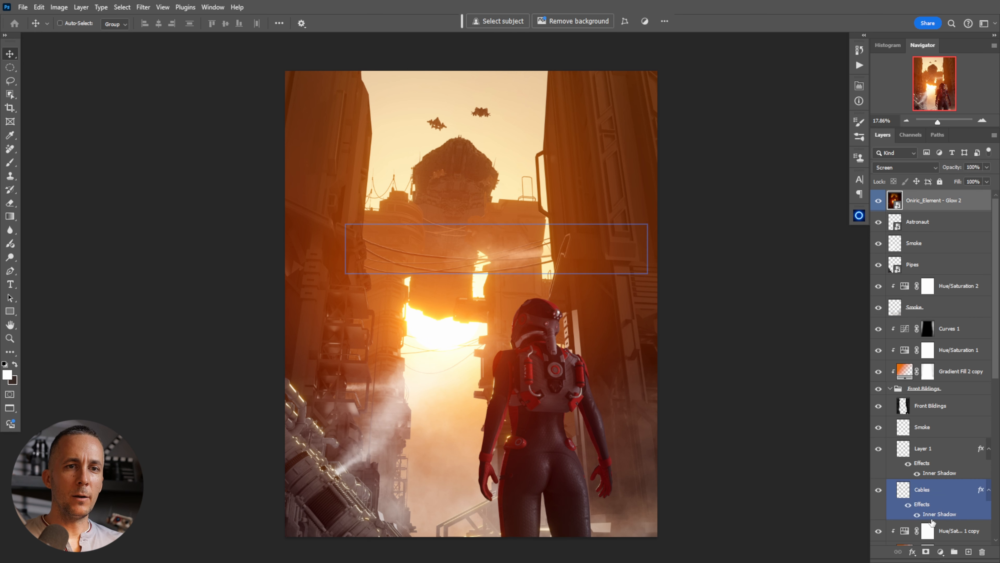
click(941, 551)
click(946, 450)
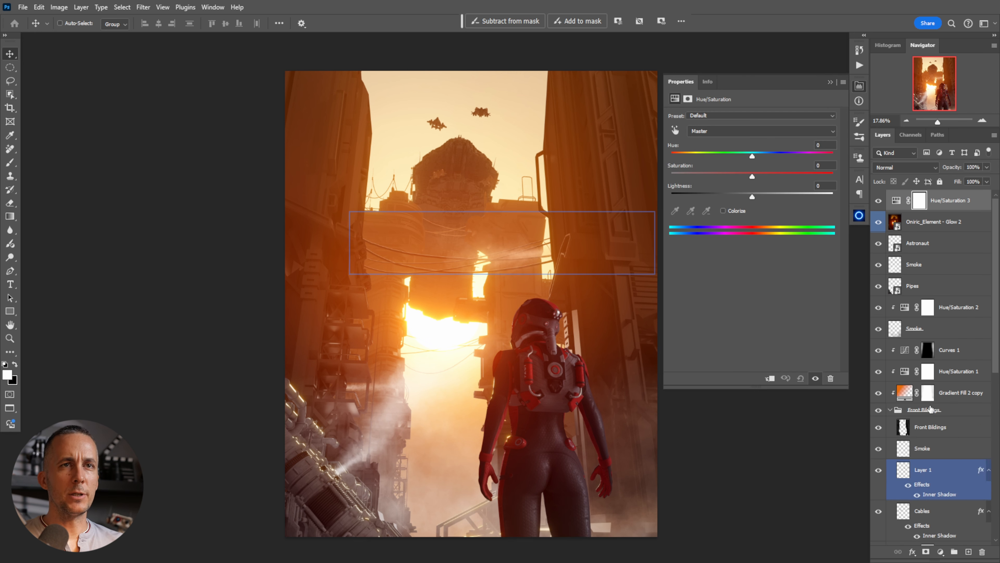
click(770, 377)
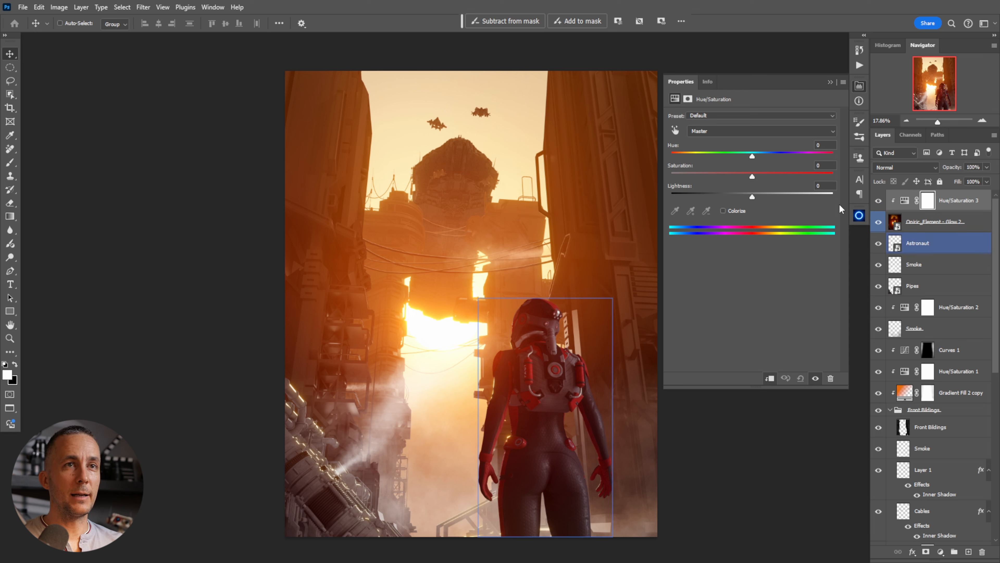
mouse_move(753, 156)
mouse_down()
mouse_move(743, 156)
mouse_move(772, 154)
mouse_move(737, 160)
mouse_move(750, 160)
mouse_up()
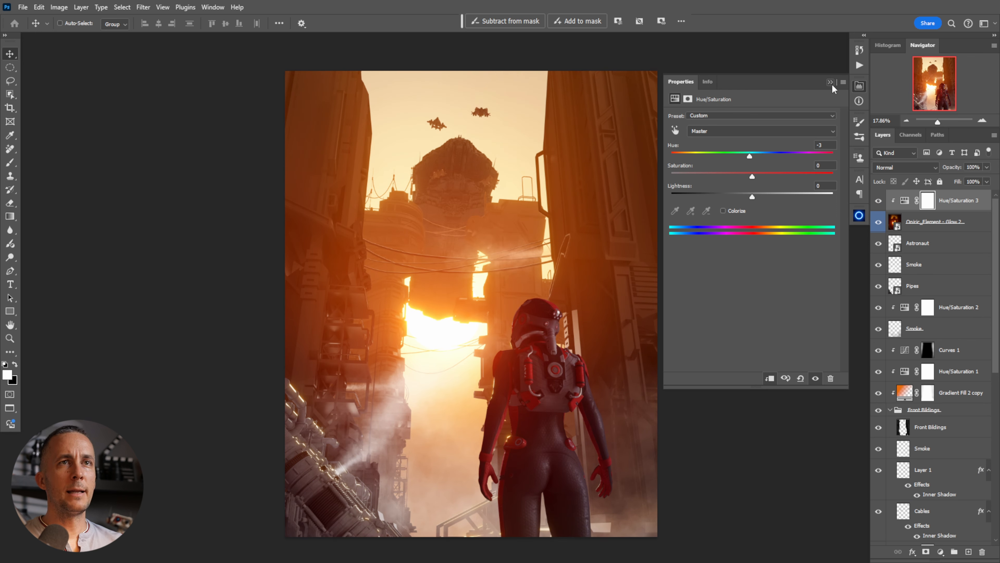
click(830, 81)
Collapse the Front Bildings, Back buildings and Spaceships layer groups
scroll(995, 357, down, 1)
click(890, 393)
scroll(945, 354, down, 1)
click(892, 384)
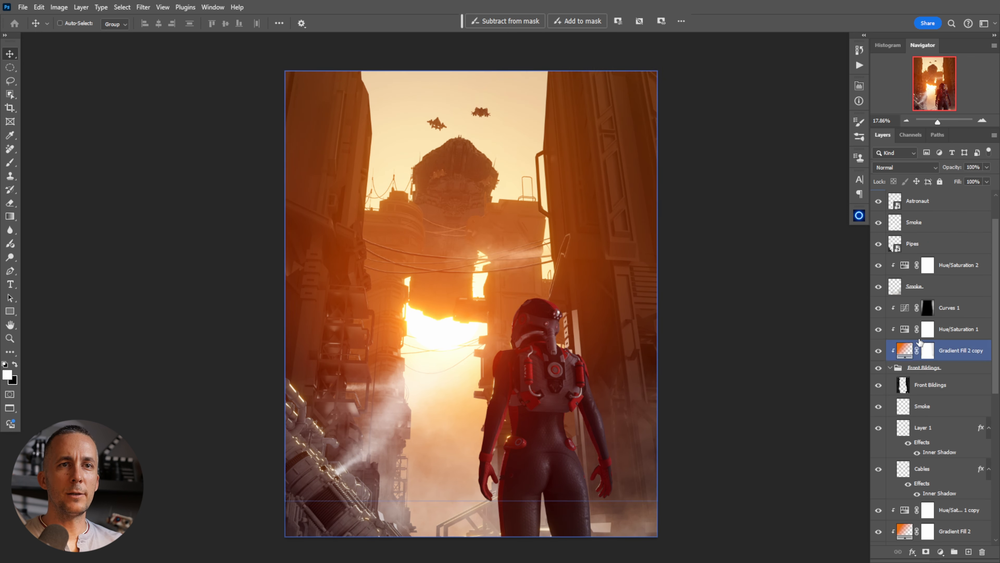
click(892, 404)
click(891, 435)
click(890, 422)
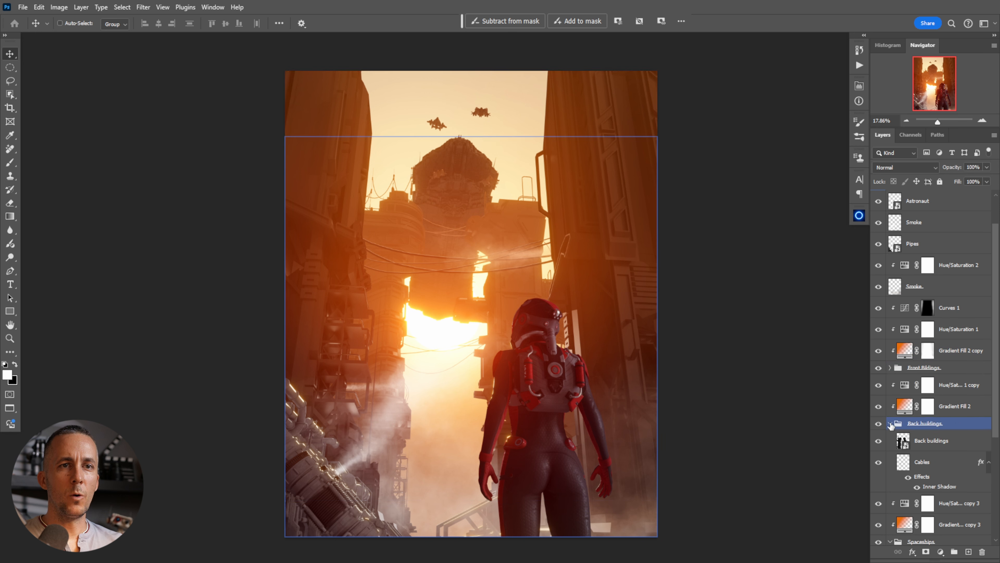
click(893, 440)
click(892, 459)
click(891, 488)
click(890, 479)
Collapse the Spaceship carrier group above the Sun layer
scroll(945, 434, down, 3)
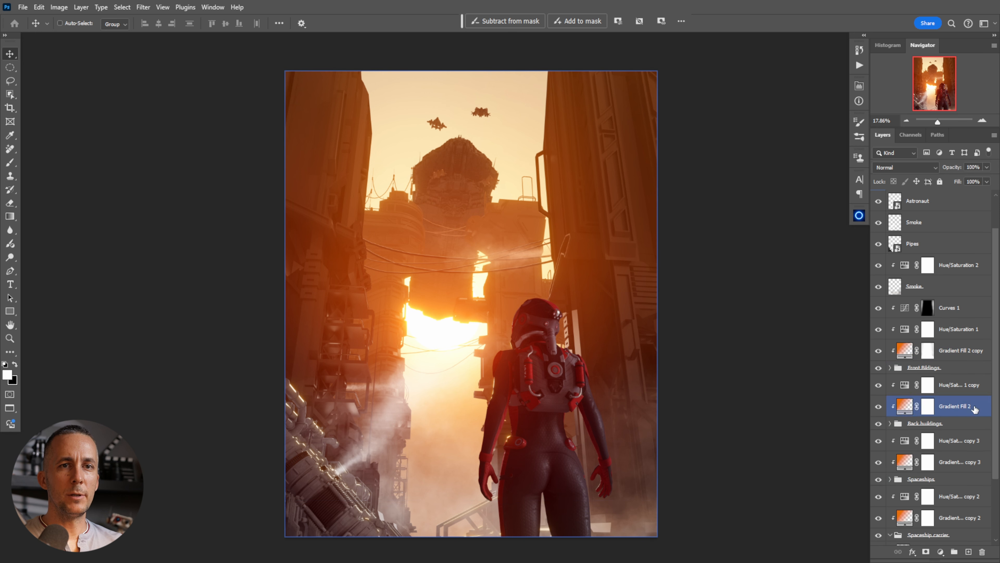
click(890, 452)
click(972, 470)
click(891, 491)
click(891, 512)
click(891, 453)
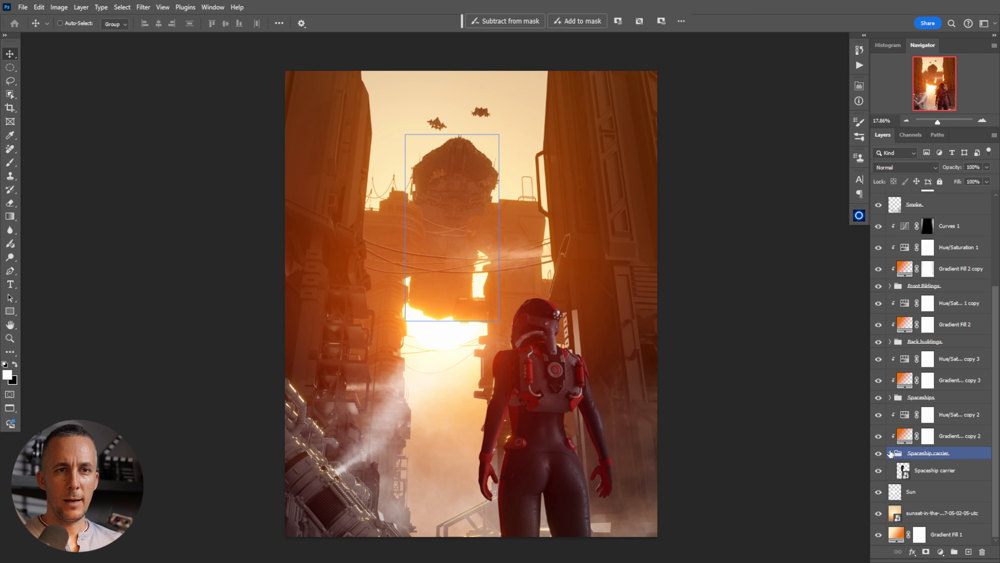
click(891, 454)
Select the sunset photo layer and compare the sky with the photo hidden and shown
click(894, 494)
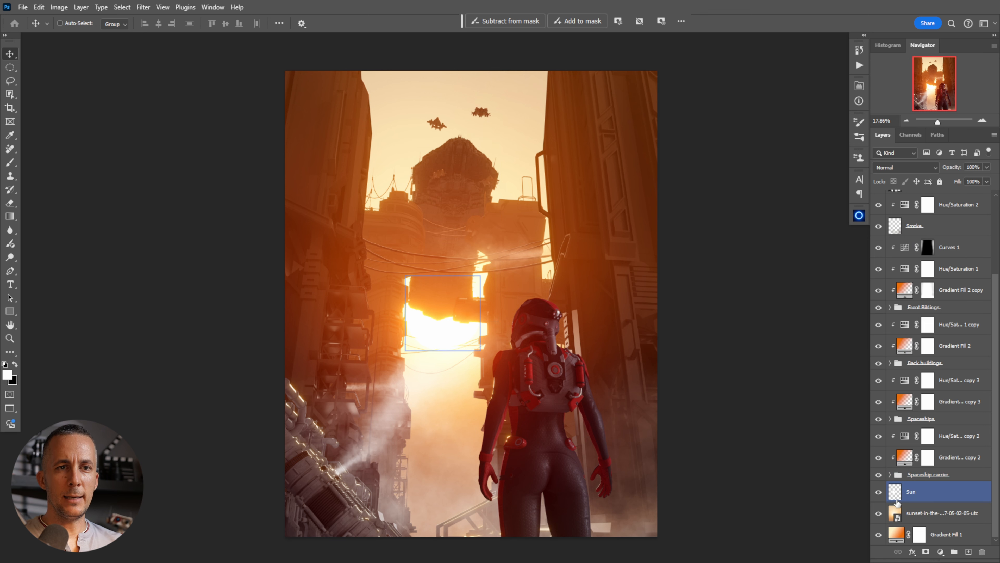
click(900, 513)
click(878, 513)
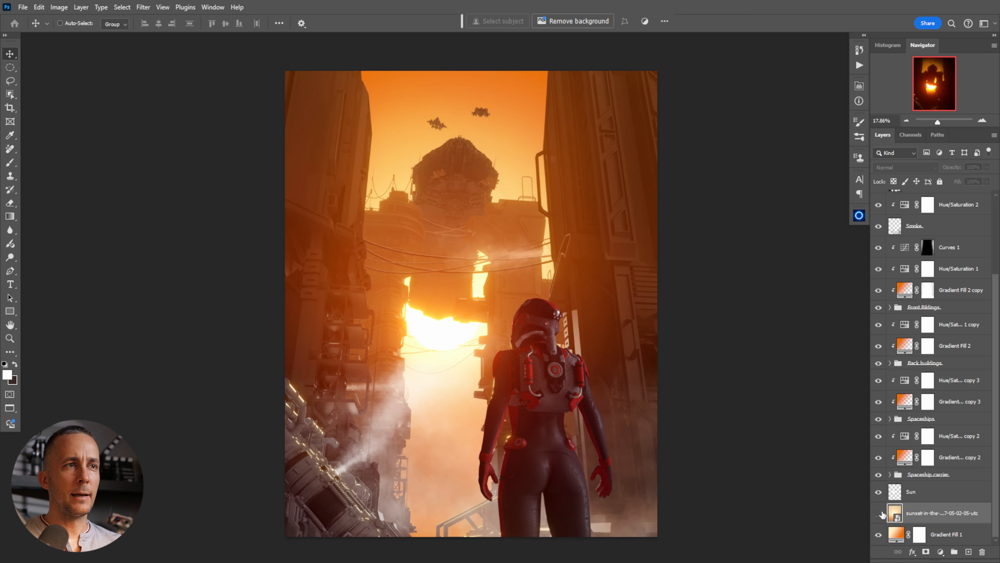
scroll(713, 361, down, 1)
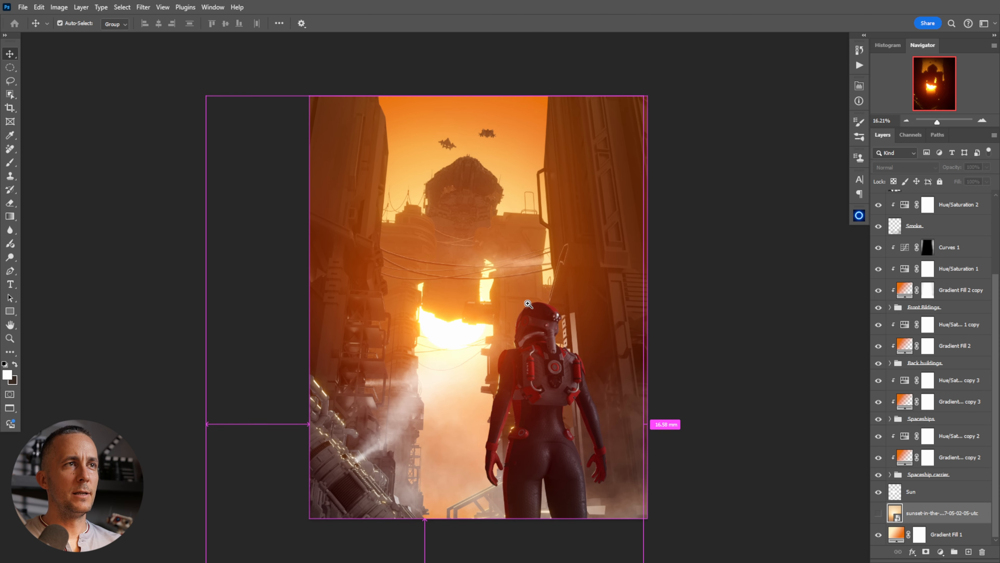
click(879, 512)
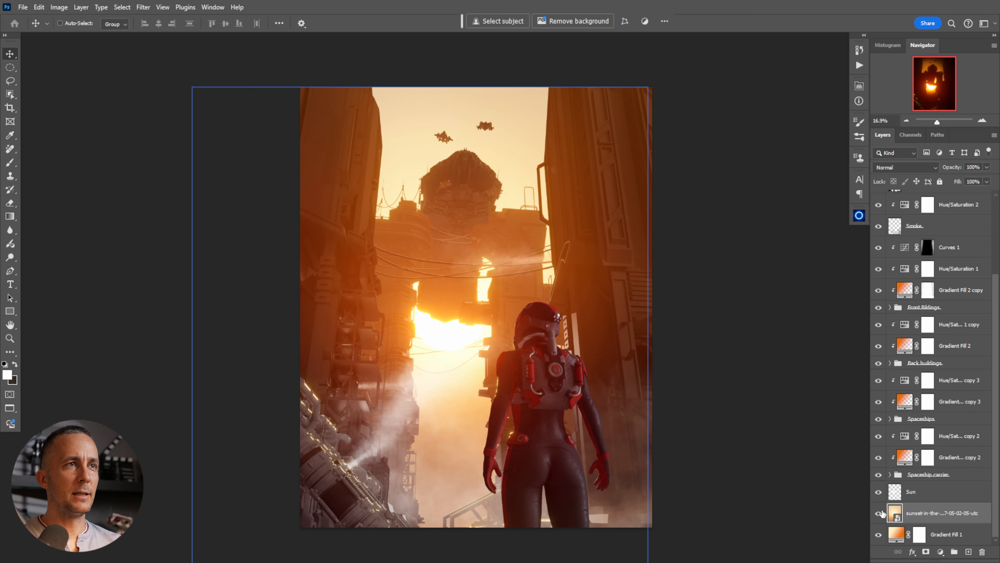
click(879, 513)
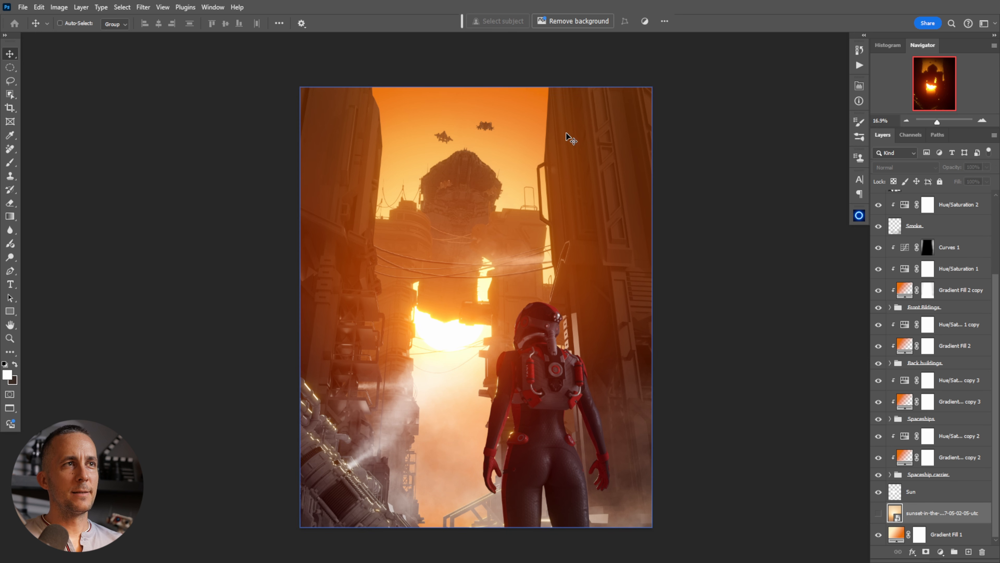
click(879, 513)
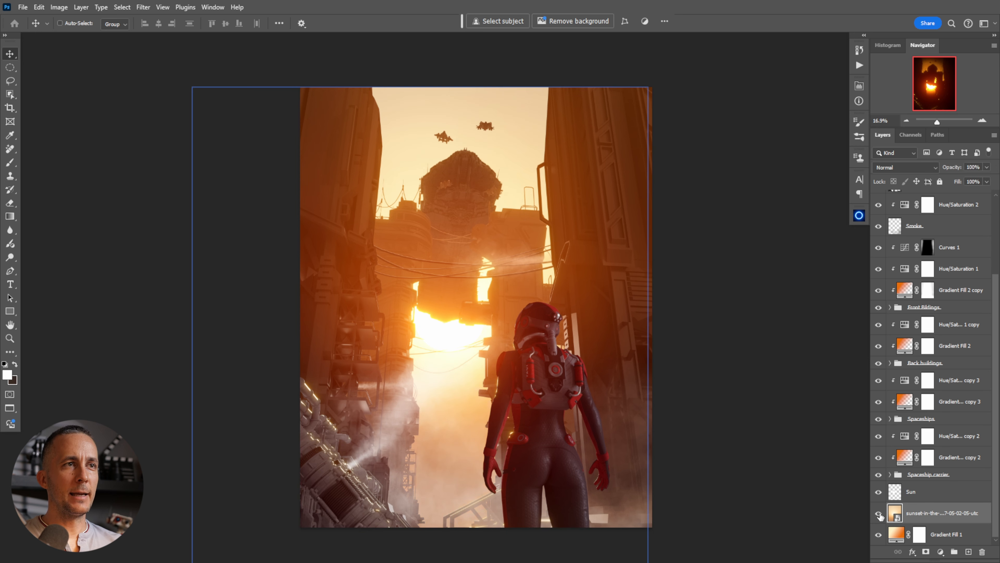
click(878, 513)
click(878, 512)
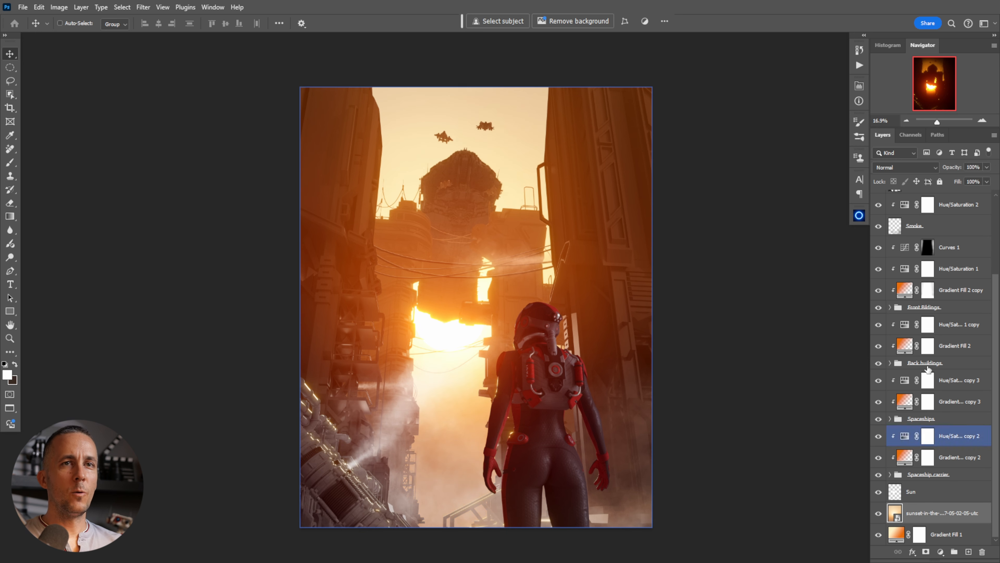
Hide the Oniric glow layer to inspect the sunset sky without it
mouse_move(952, 170)
mouse_down()
mouse_move(935, 171)
mouse_move(951, 171)
mouse_up()
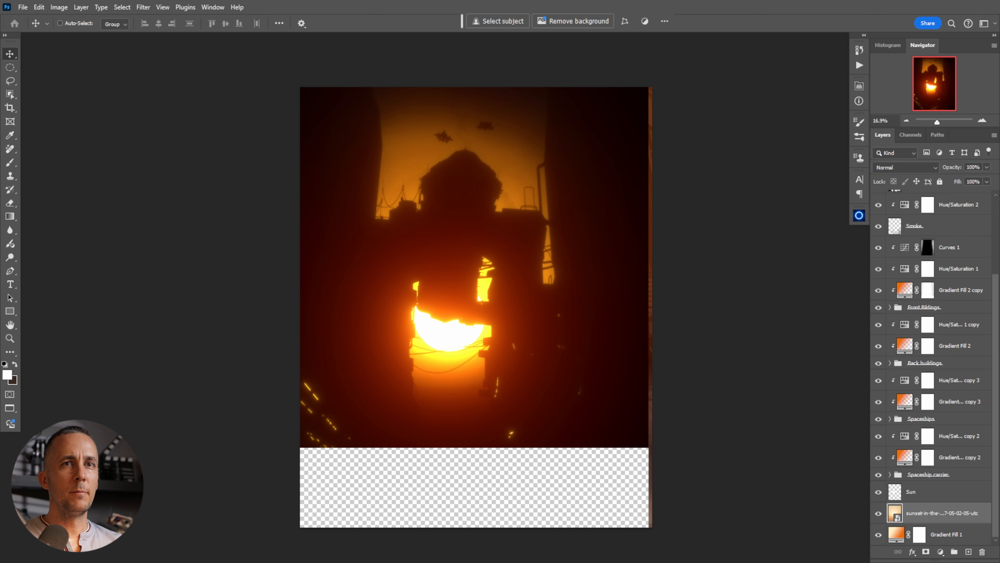
scroll(995, 262, up, 5)
click(900, 221)
click(879, 221)
click(973, 206)
click(878, 222)
click(879, 221)
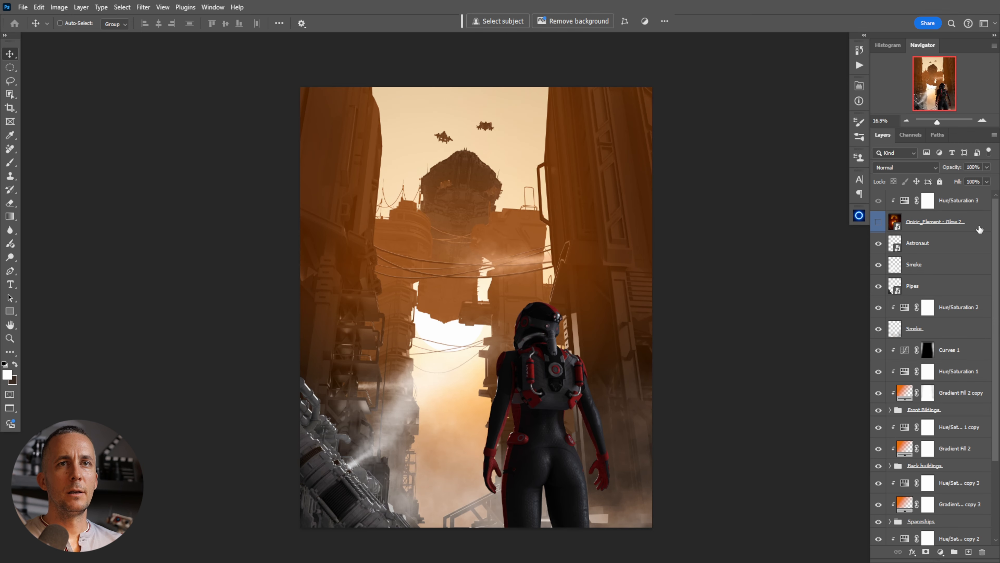
Set the sunset photo layer's blending mode to Soft Light and show the Oniric glow layer again
scroll(993, 270, down, 2)
scroll(993, 270, down, 3)
mouse_move(953, 169)
mouse_down()
mouse_move(943, 170)
mouse_move(956, 170)
mouse_up()
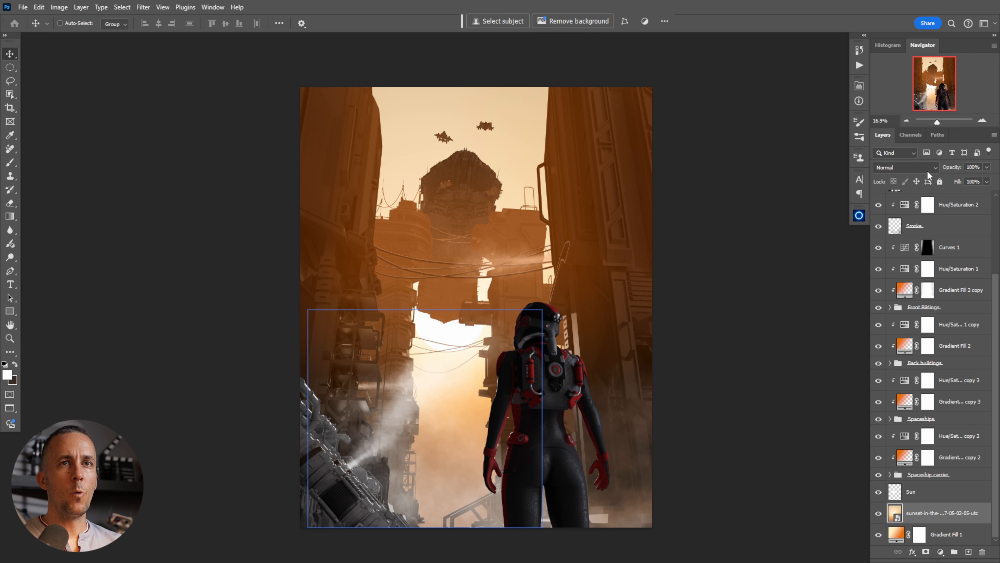
click(924, 169)
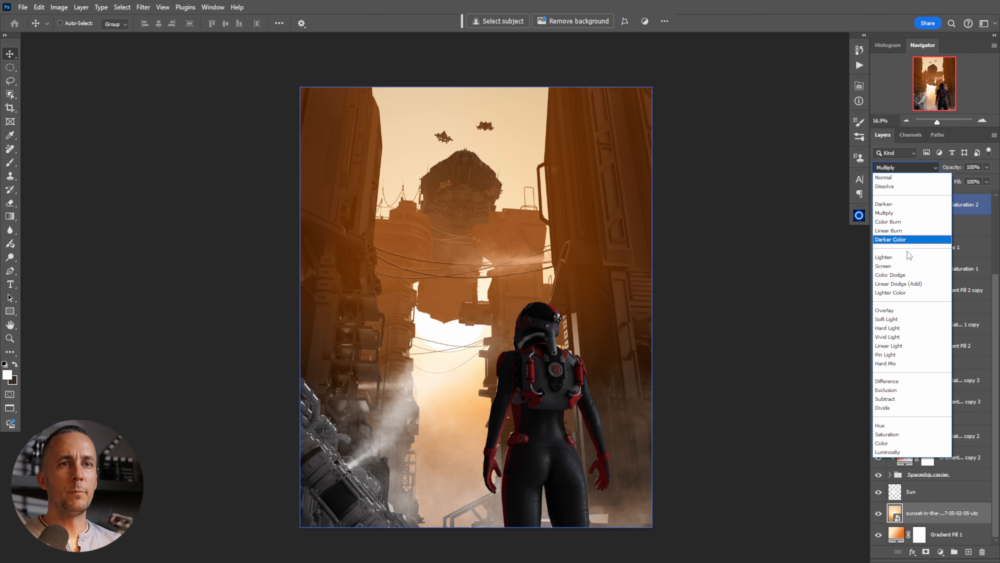
click(908, 319)
scroll(947, 198, up, 3)
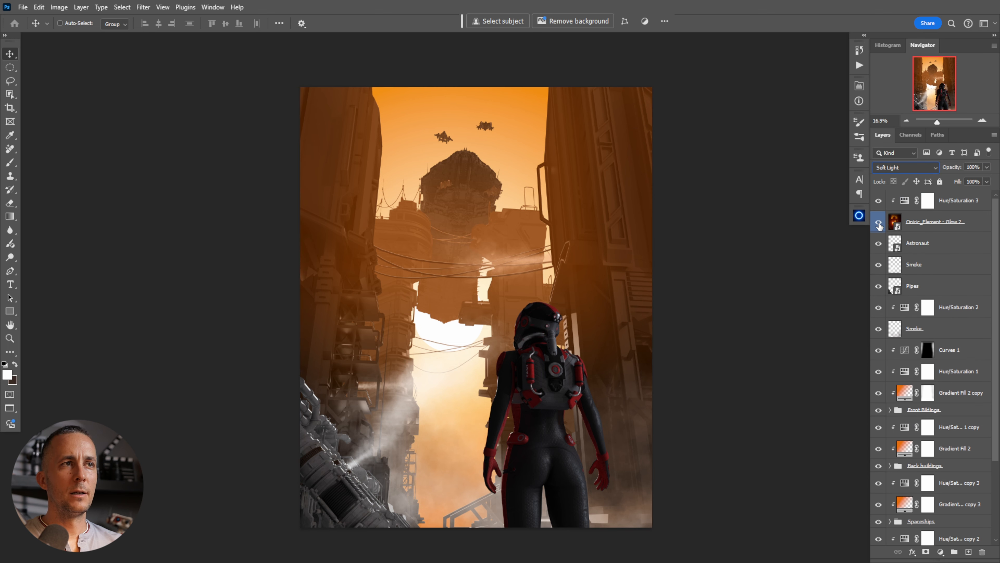
click(879, 224)
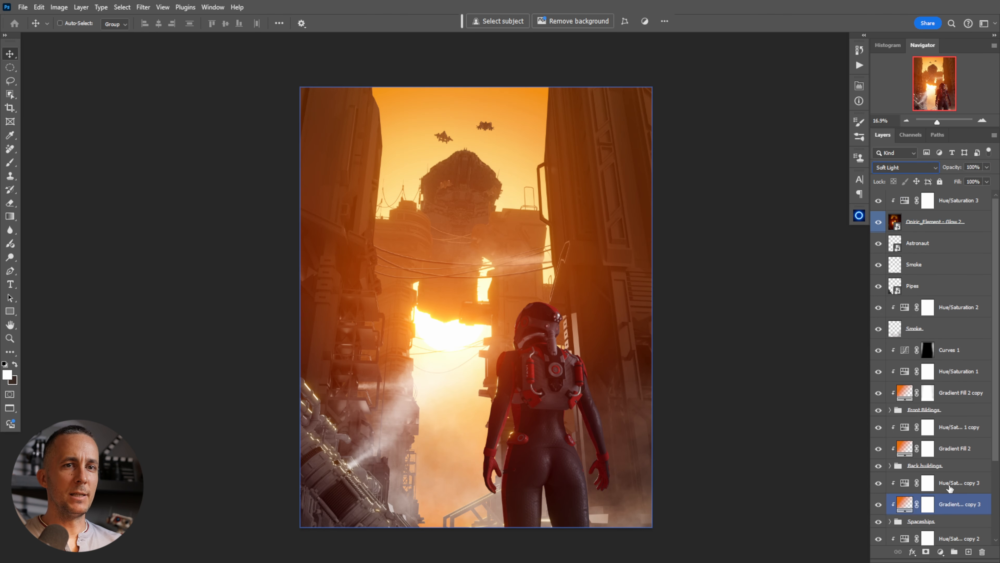
Select the sunset photo layer and compare the sky colour with this layer hidden and shown
scroll(961, 512, down, 3)
click(968, 534)
click(886, 519)
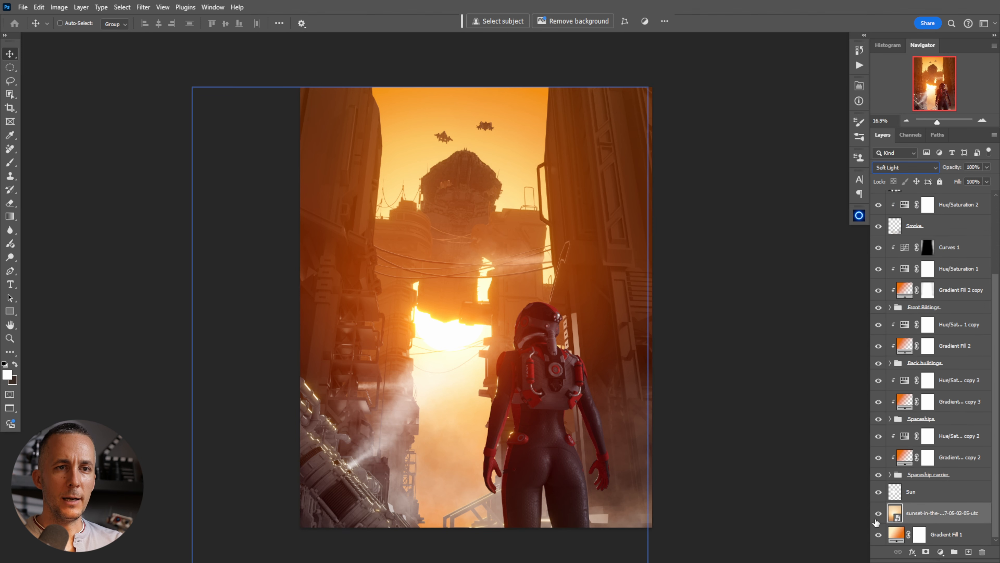
click(878, 512)
click(879, 512)
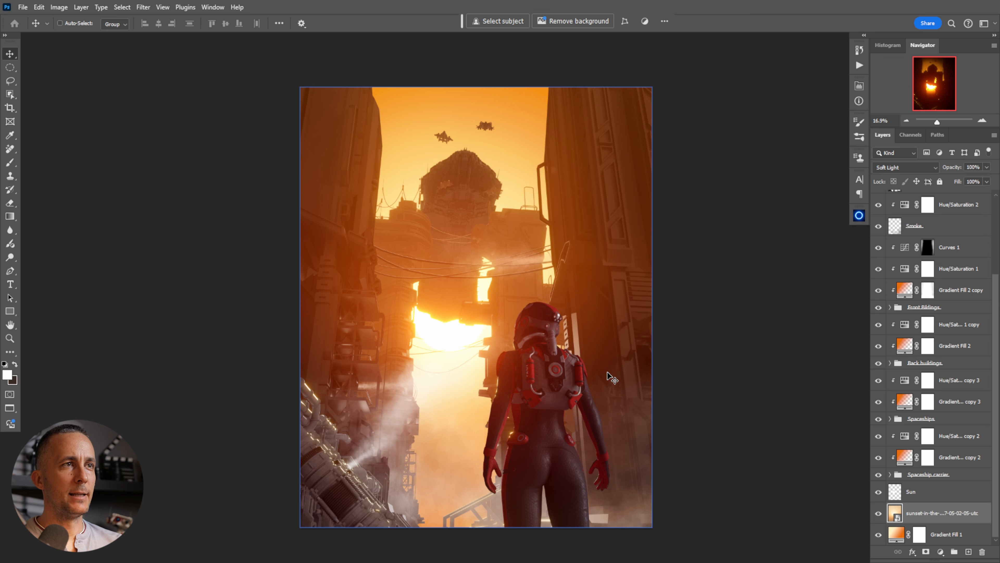
key(ctrl+space)
drag(580, 283, 591, 286)
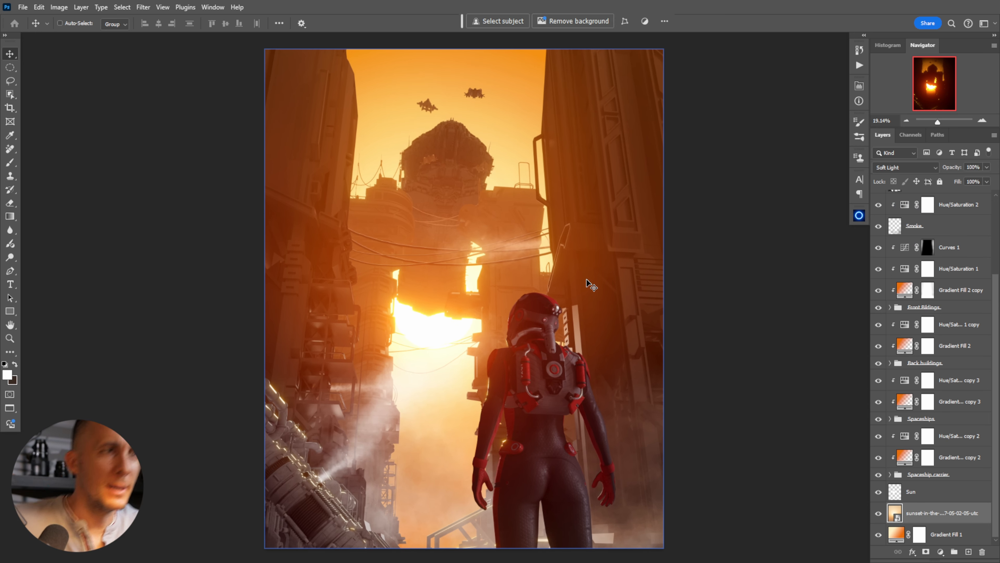
Add a new empty layer above the Hue/Saturation adjustment at the top of the layer stack
click(972, 290)
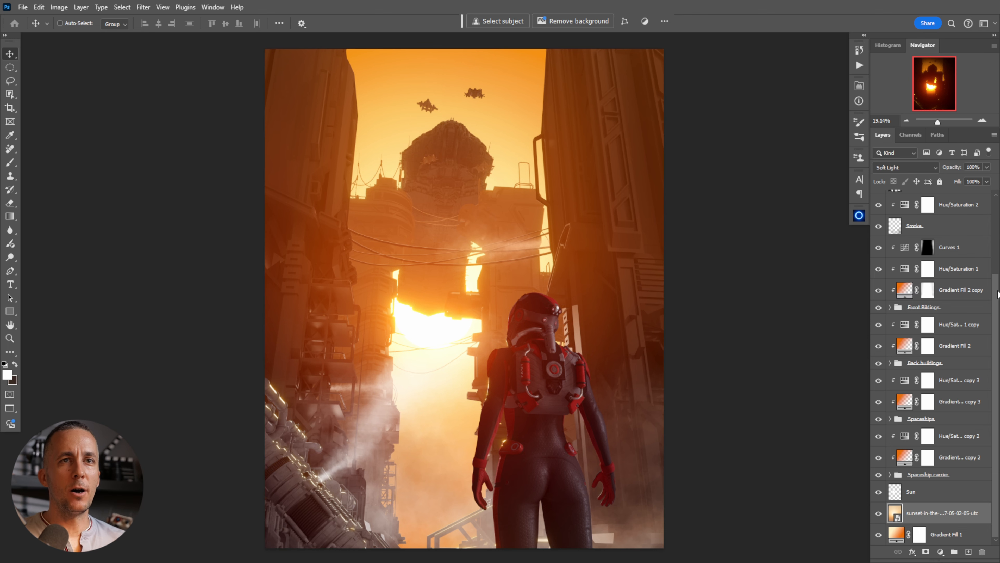
scroll(945, 276, up, 5)
click(900, 239)
key(alt+bracketright)
key(alt+bracketright)
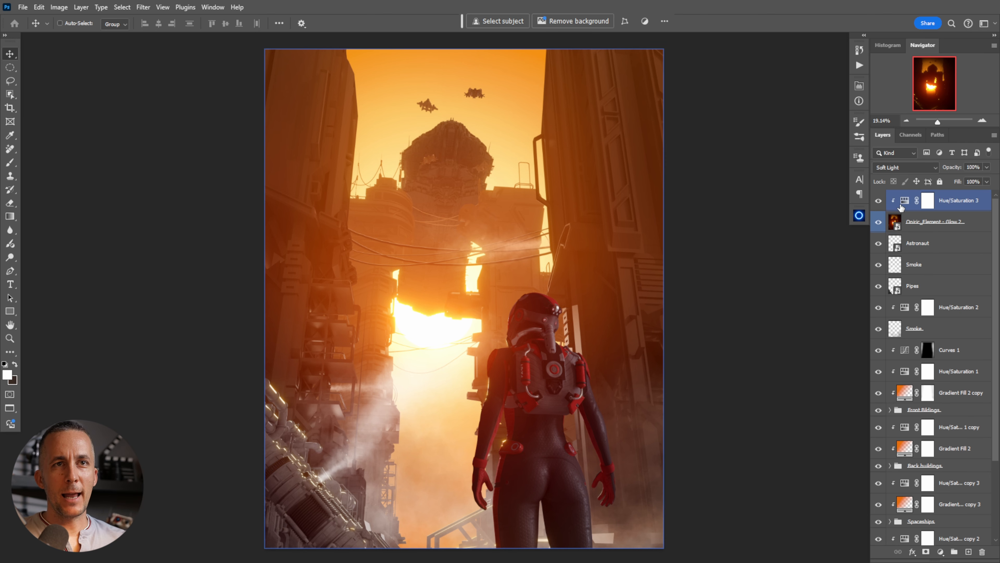
key(alt+bracketleft)
key(alt+bracketleft)
key(alt+bracketleft)
key(alt+bracketleft)
key(alt+bracketright)
key(alt+bracketright)
key(alt+bracketright)
key(alt+bracketright)
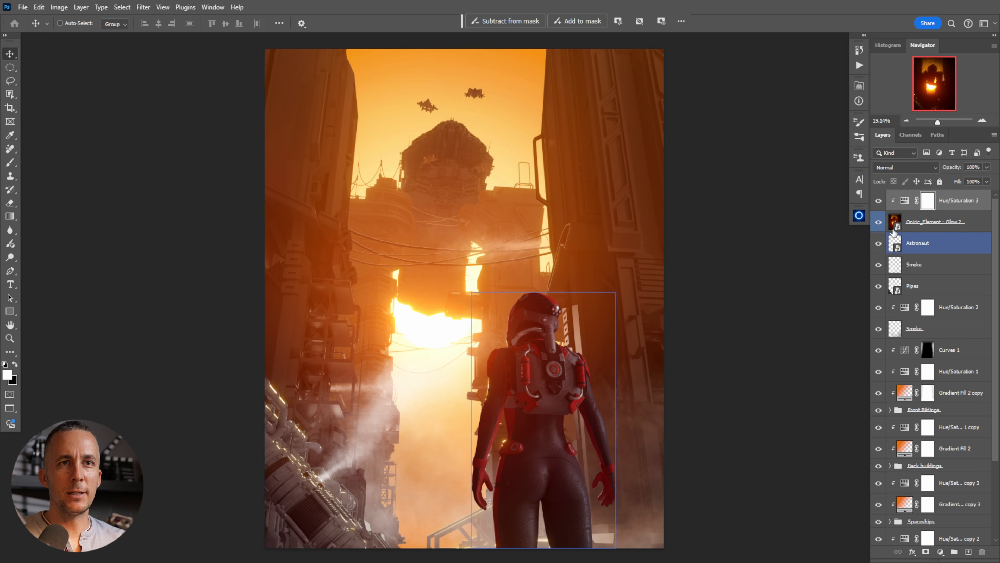
click(968, 551)
Outline a light ray widening from the sun towards the upper-left sky with the Pen tool and fill it with white
key(p)
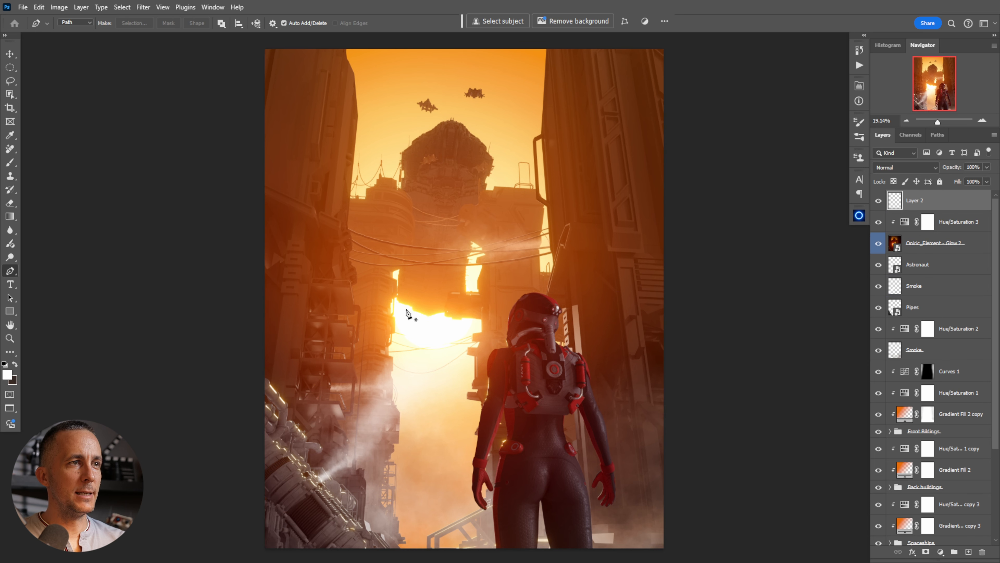
click(416, 306)
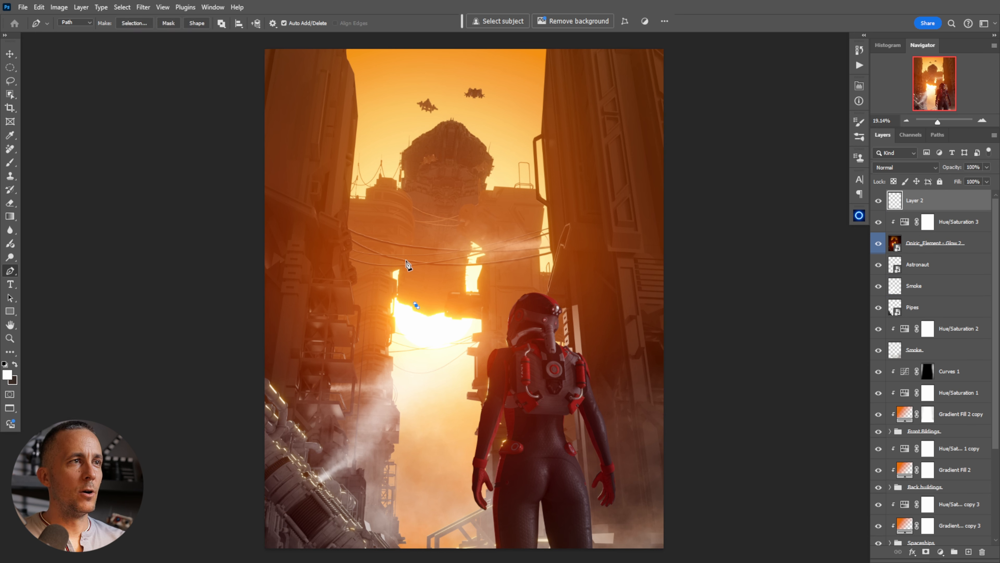
click(346, 127)
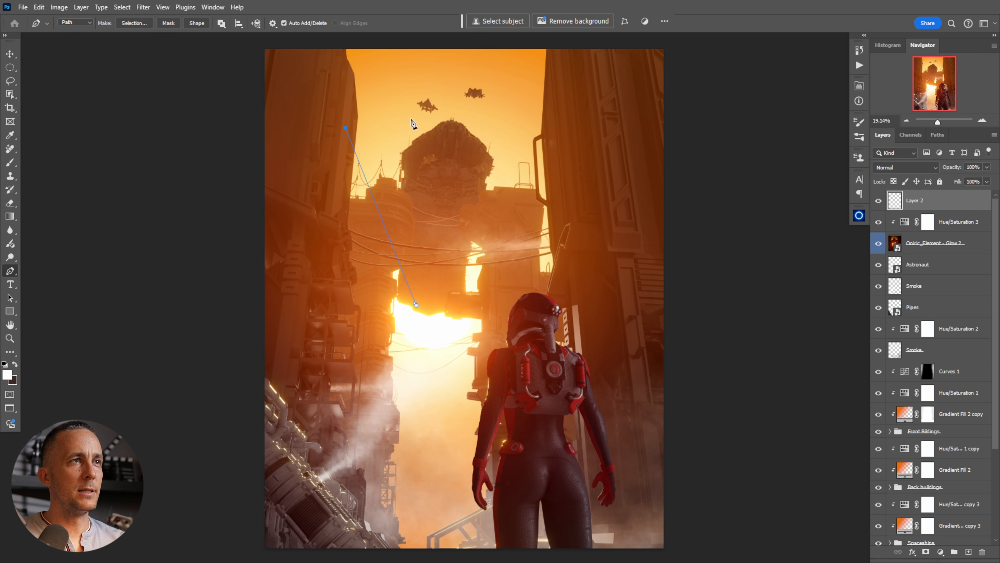
drag(346, 127, 324, 84)
click(411, 77)
click(438, 304)
click(416, 305)
key(ctrl+Return)
key(alt+BackSpace)
key(ctrl+d)
Outline a second light ray widening from the sun towards the upper-right sky and fill it with white
click(490, 87)
click(554, 95)
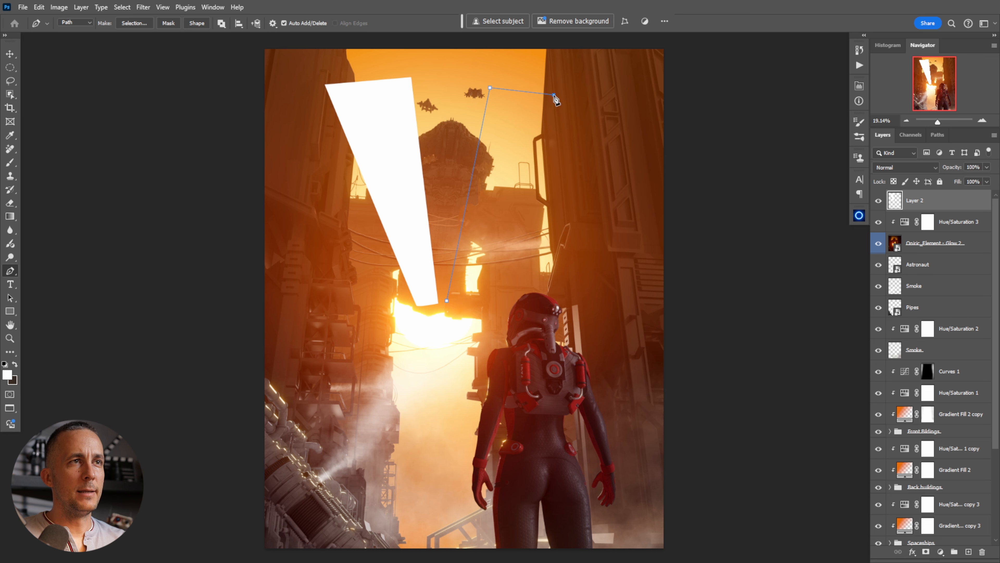
click(463, 298)
click(446, 301)
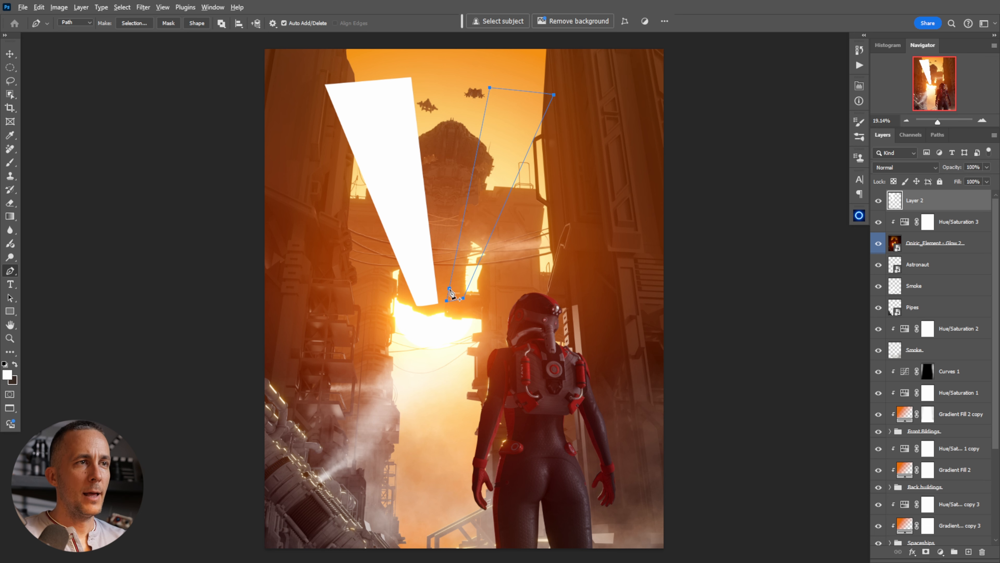
key(ctrl+Return)
key(alt+BackSpace)
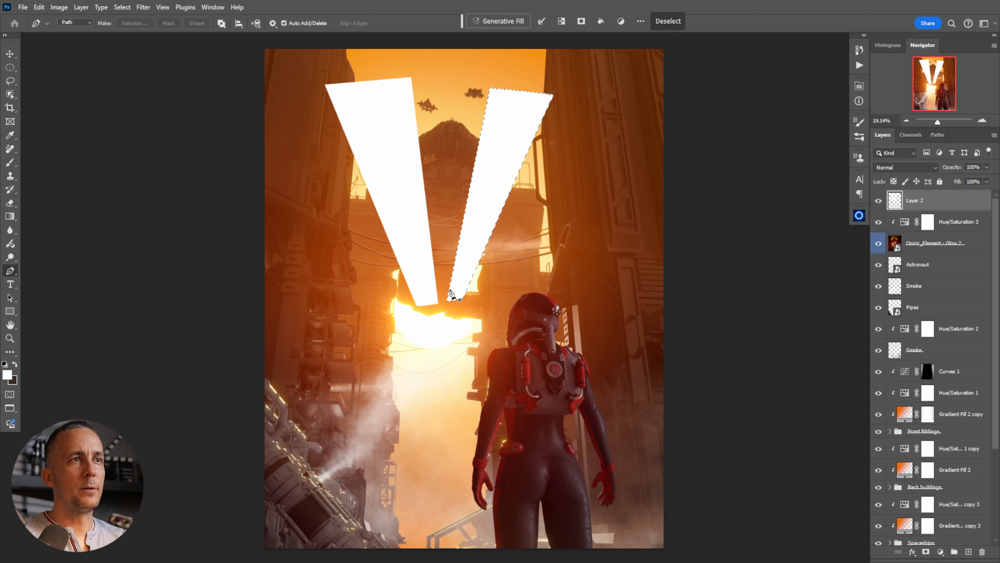
key(ctrl+d)
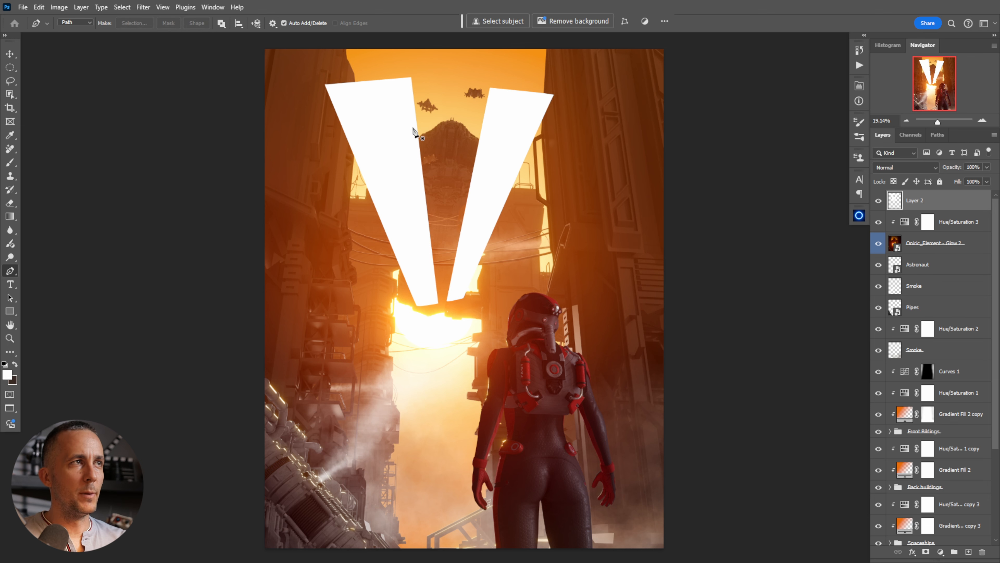
Soften both white light rays with a Gaussian Blur of 55.3 pixels radius
click(143, 7)
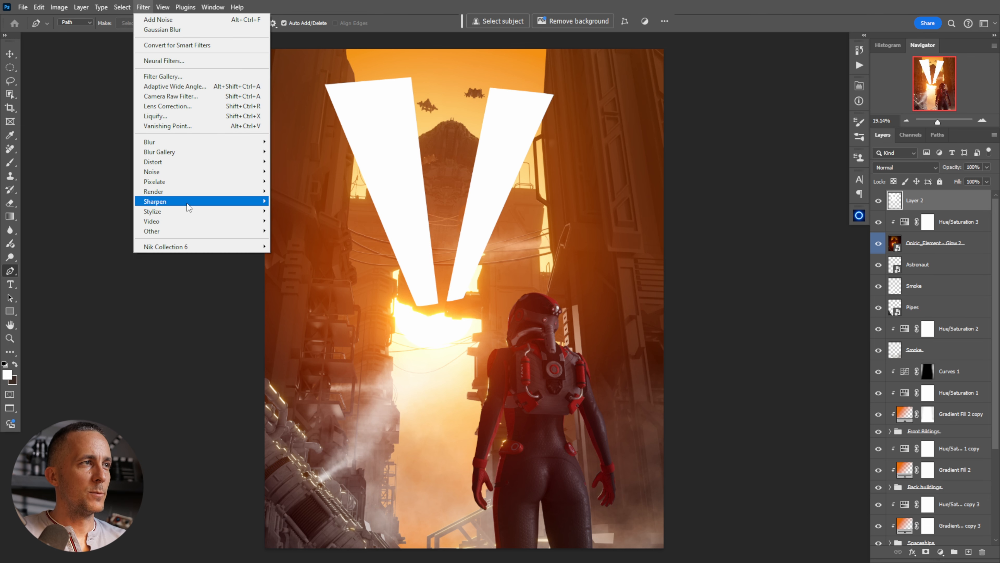
mouse_move(181, 142)
click(294, 182)
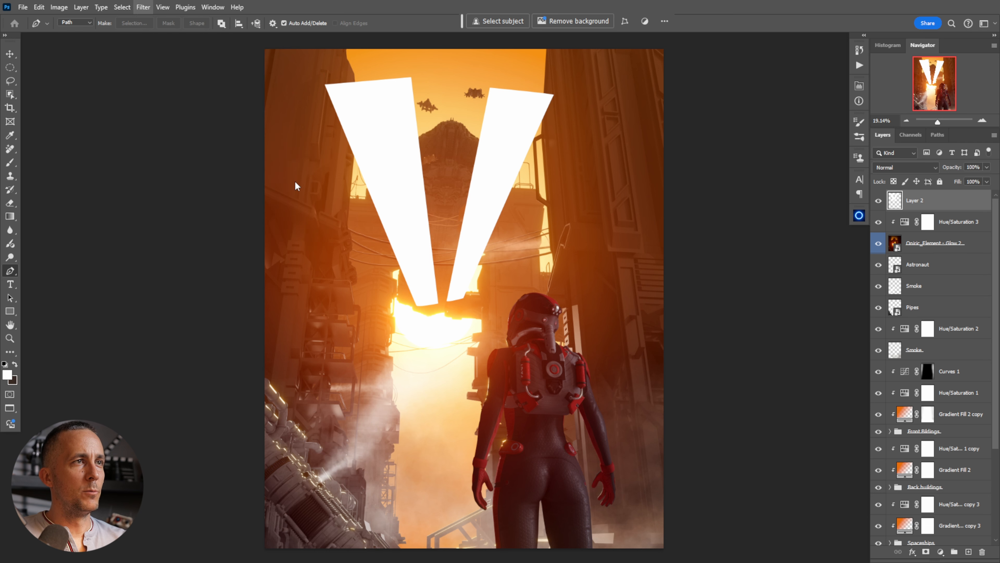
drag(481, 281, 476, 284)
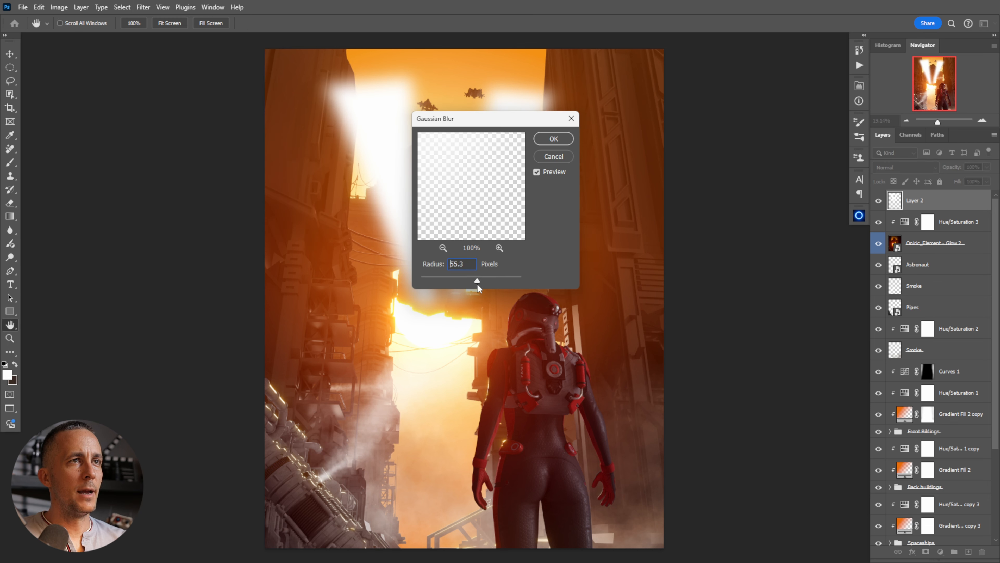
click(554, 139)
key(p)
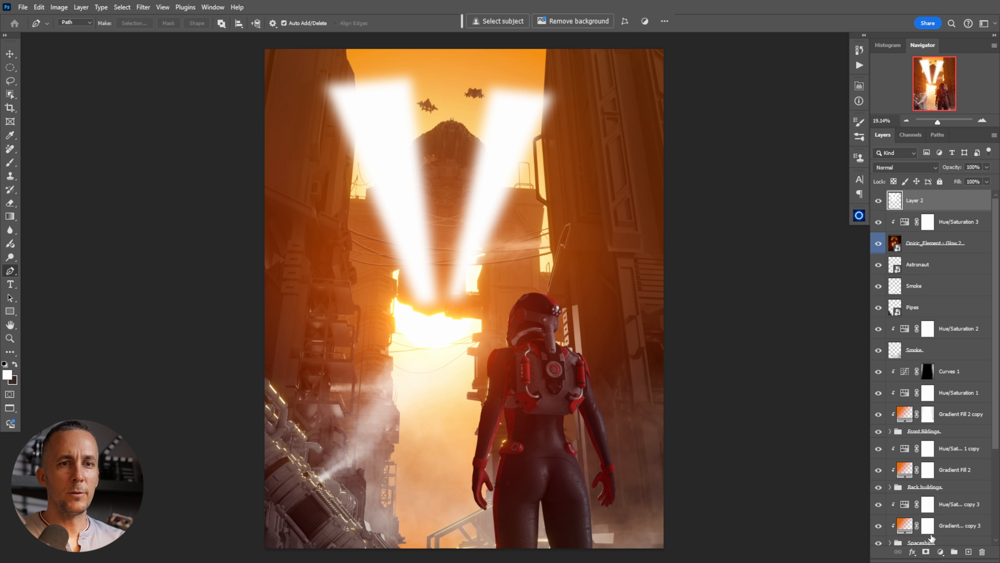
Add a layer mask to the light rays and fade out their upper ends with a linear black-to-transparent gradient
click(926, 551)
key(g)
key(x)
click(137, 25)
click(103, 60)
click(124, 61)
drag(438, 61, 447, 325)
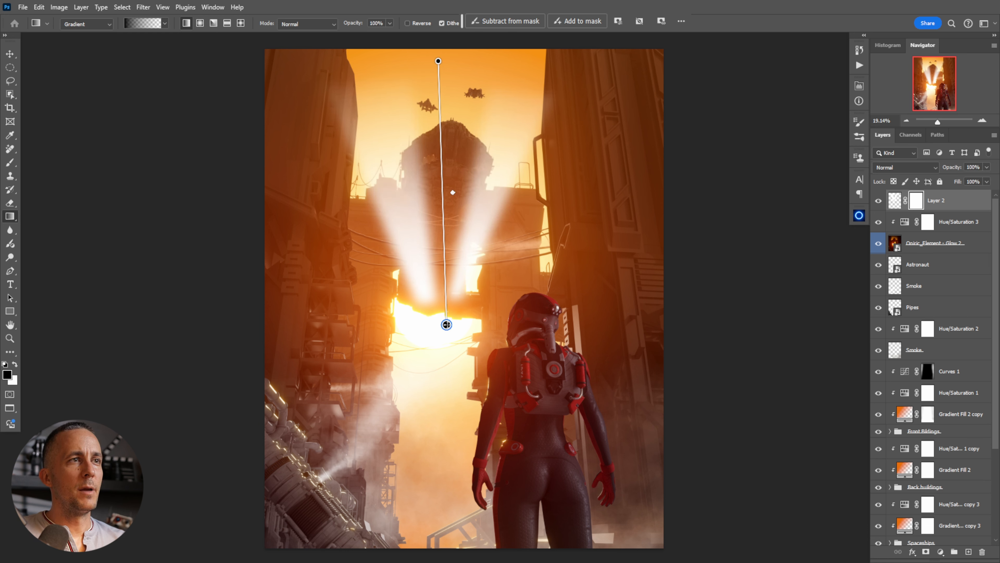
Lower the light ray layer's opacity to 20% and delete the layer
key(Return)
drag(953, 167, 944, 168)
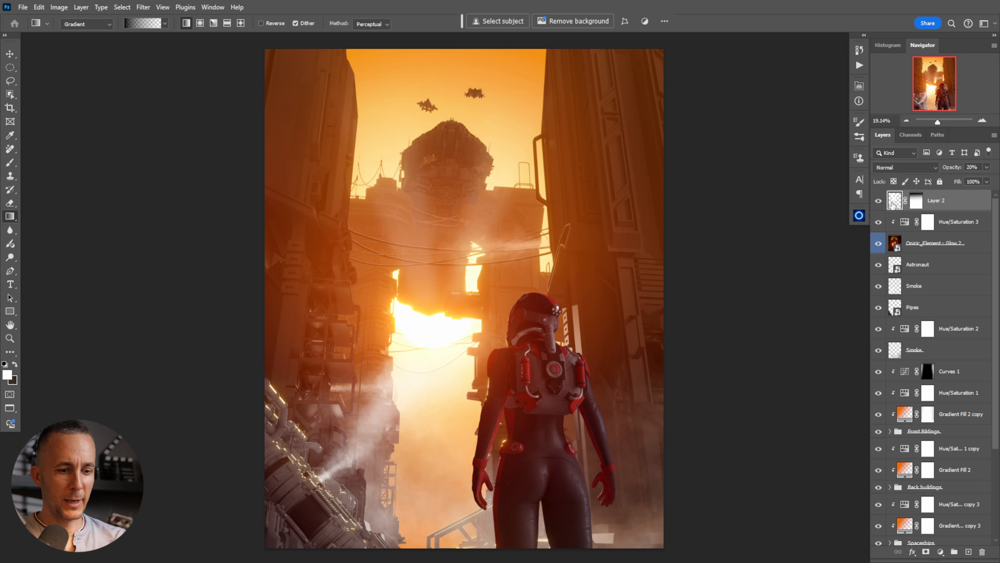
key(Delete)
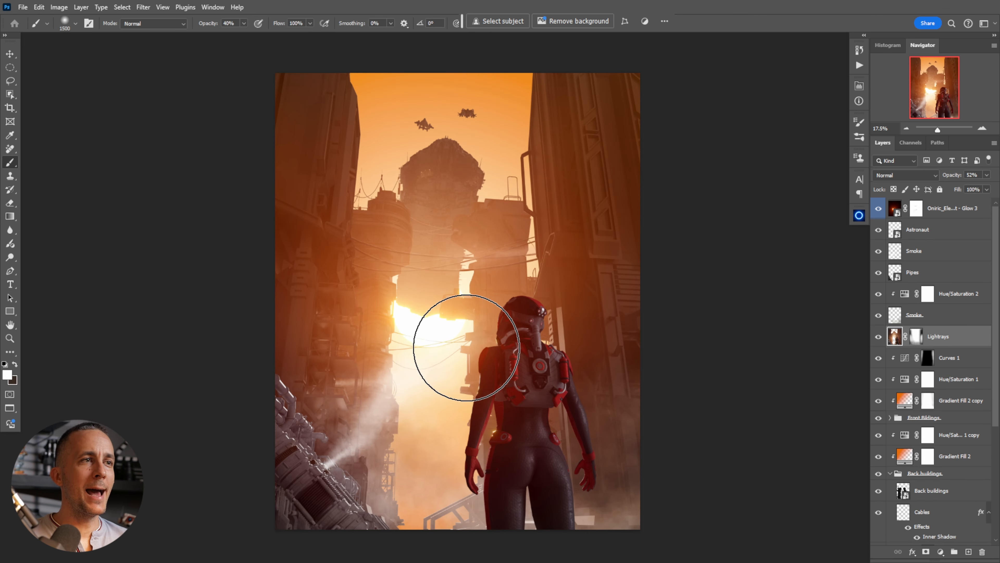
Compare the image with the Lightrays layer and the Oniric Glow 3 layer each hidden and shown
click(878, 337)
click(879, 337)
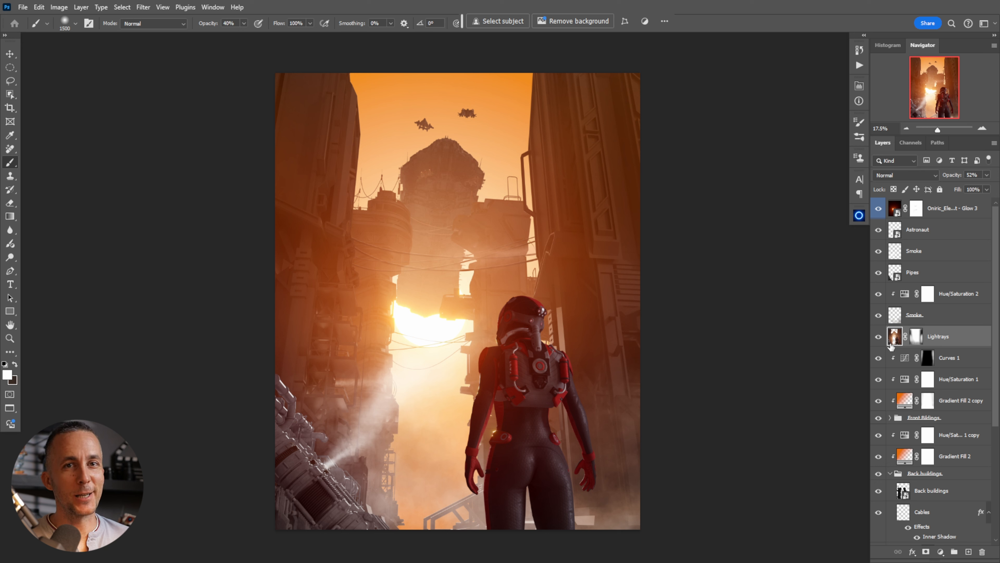
click(878, 337)
click(878, 337)
click(878, 338)
click(878, 337)
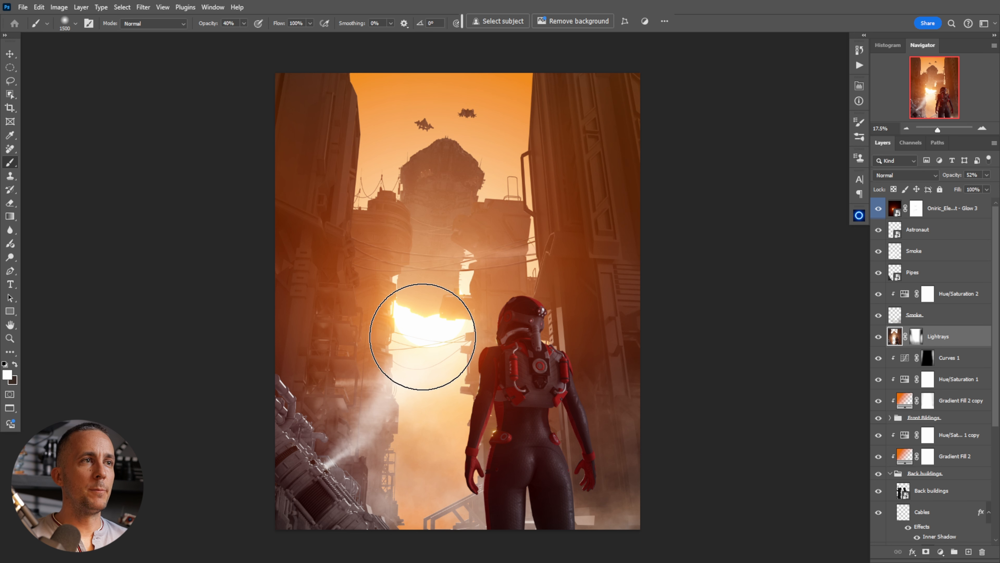
click(879, 337)
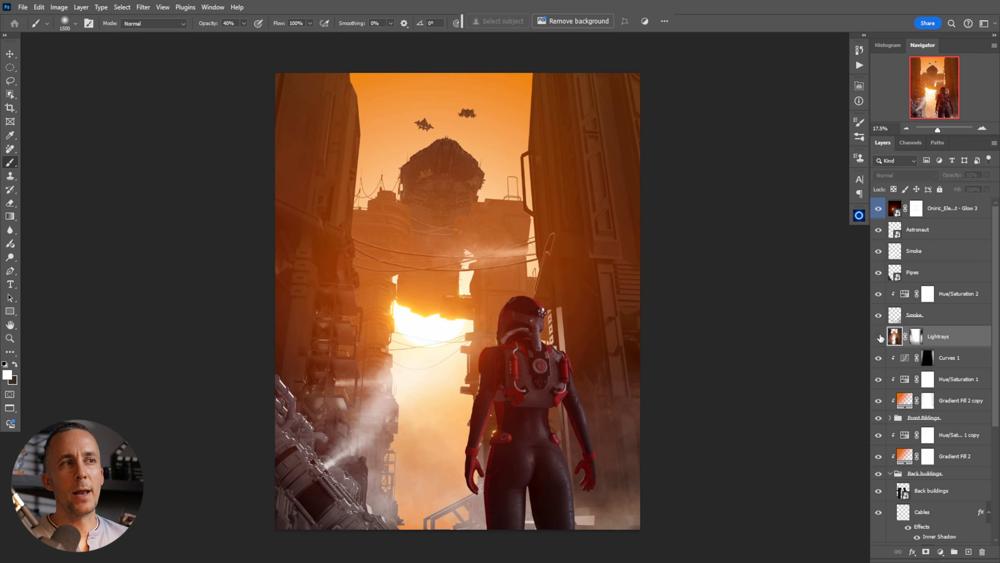
click(879, 338)
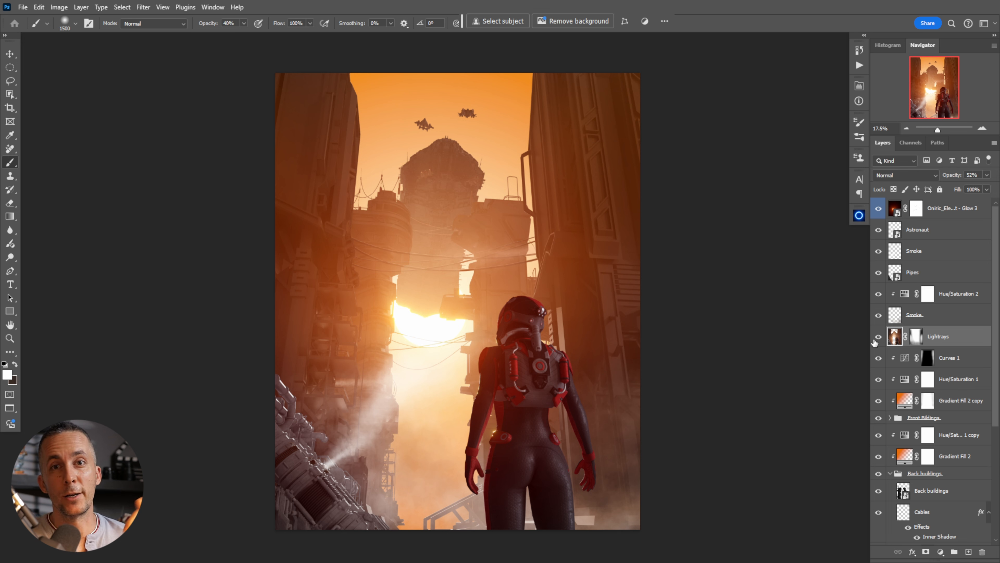
click(878, 337)
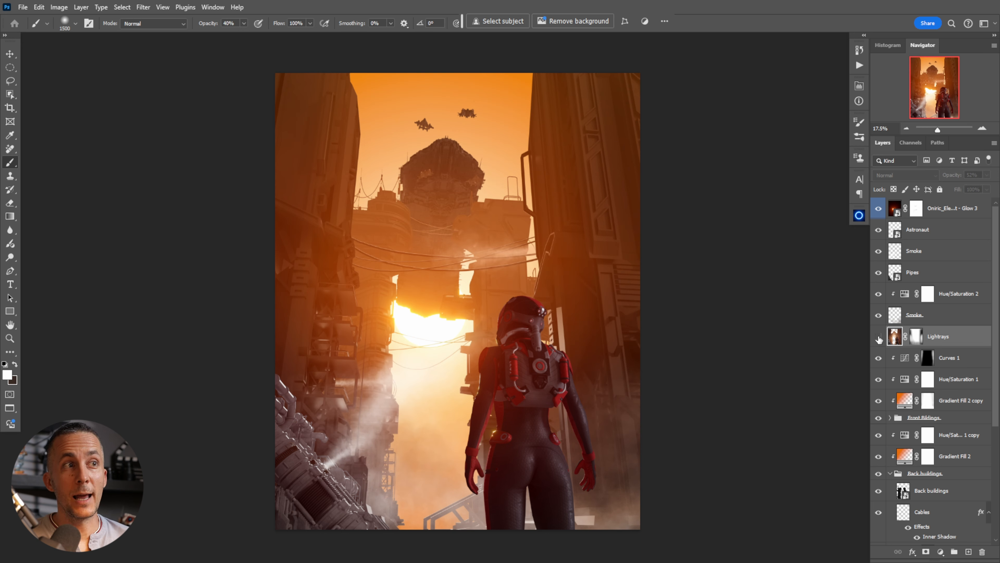
click(878, 337)
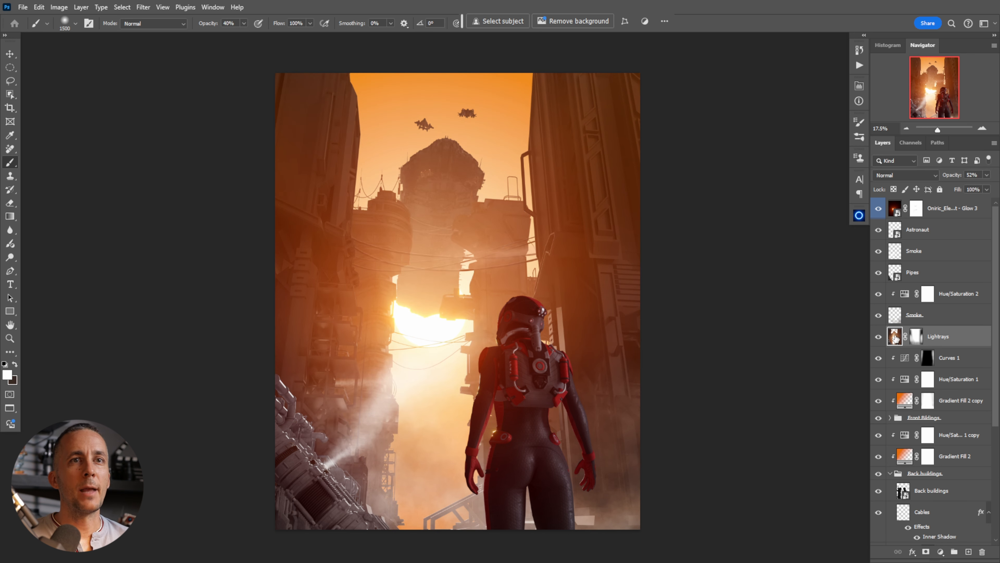
click(879, 209)
click(879, 209)
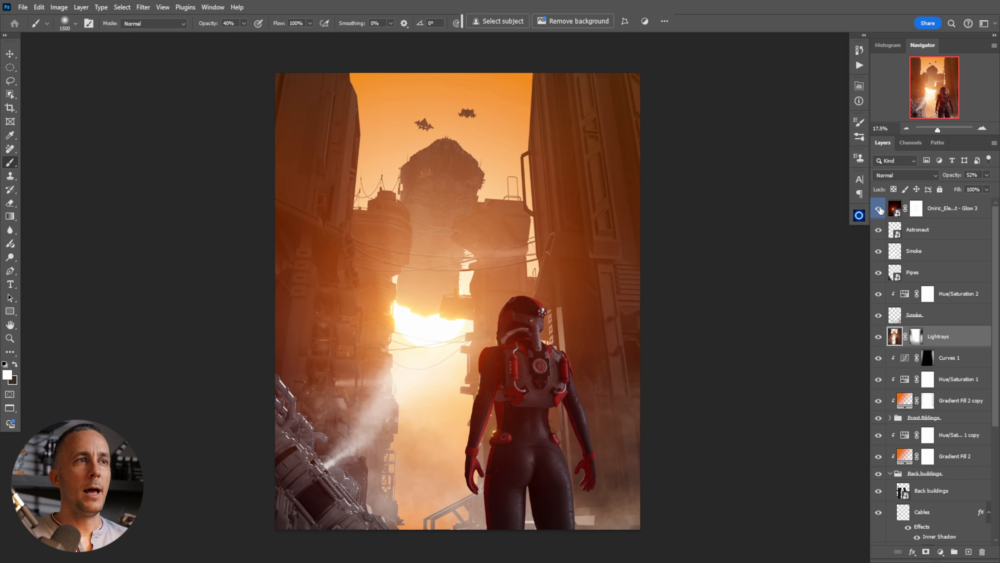
Stamp all visible layers into one new merged layer and convert it to a smart object
click(898, 213)
key(ctrl+shift+alt+e)
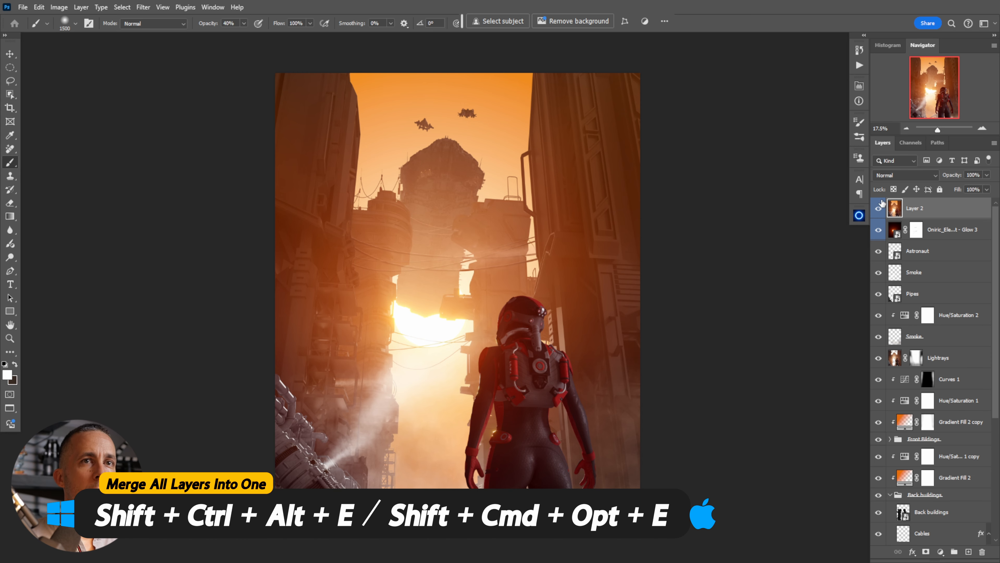
right_click(954, 207)
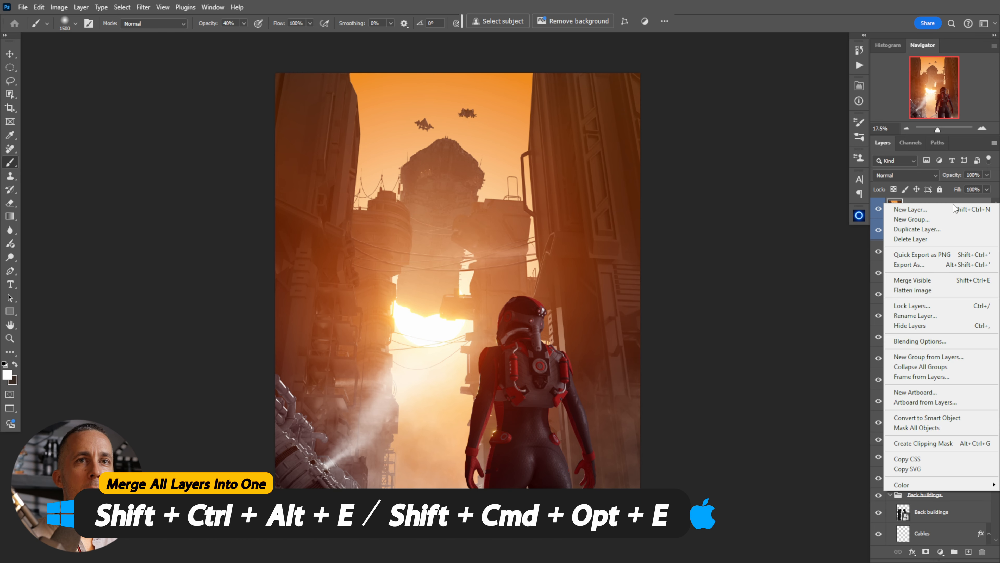
click(922, 418)
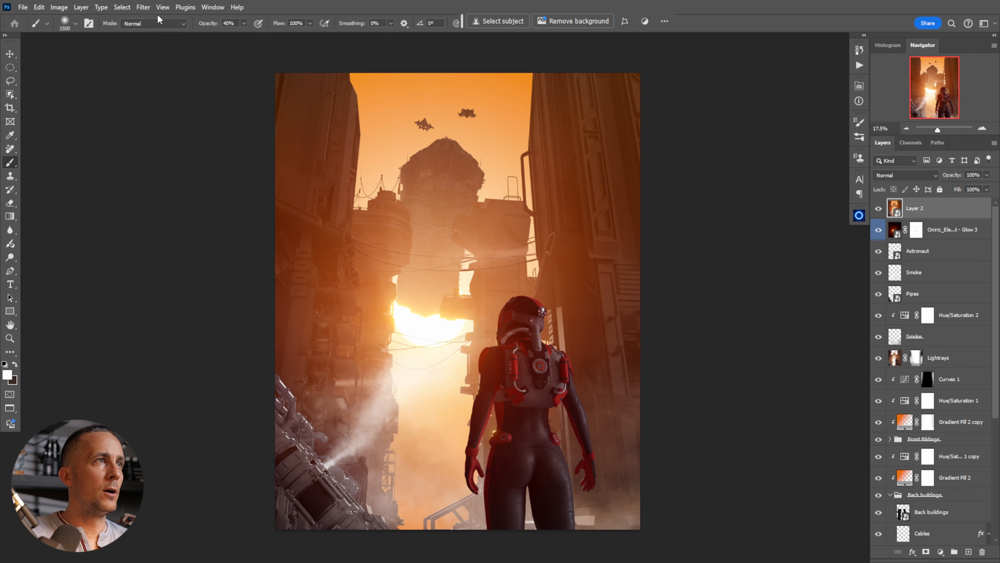
Start a Camera Raw filter with Contrast +20, Highlights +31, Shadows -15 and Blacks -21
click(150, 13)
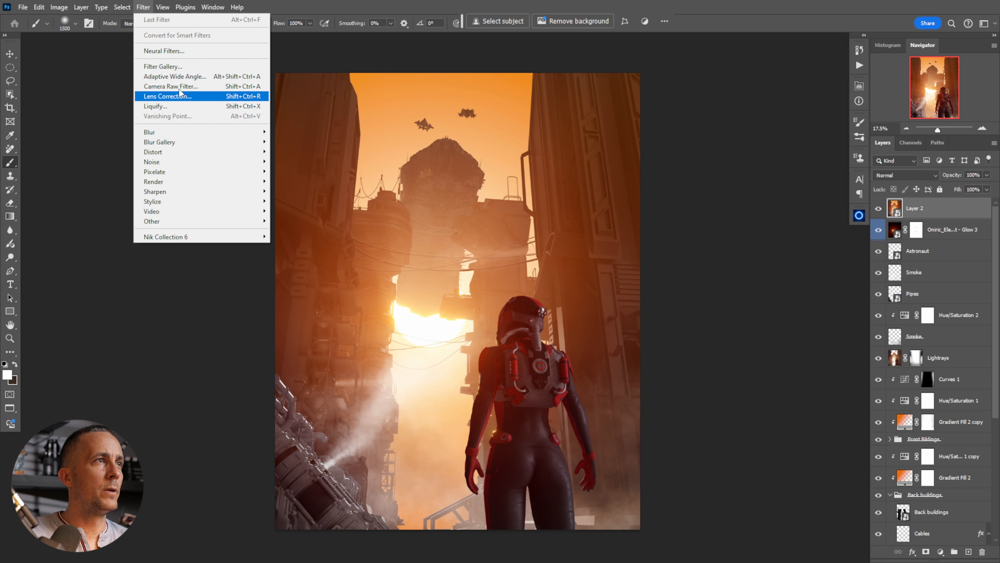
click(187, 91)
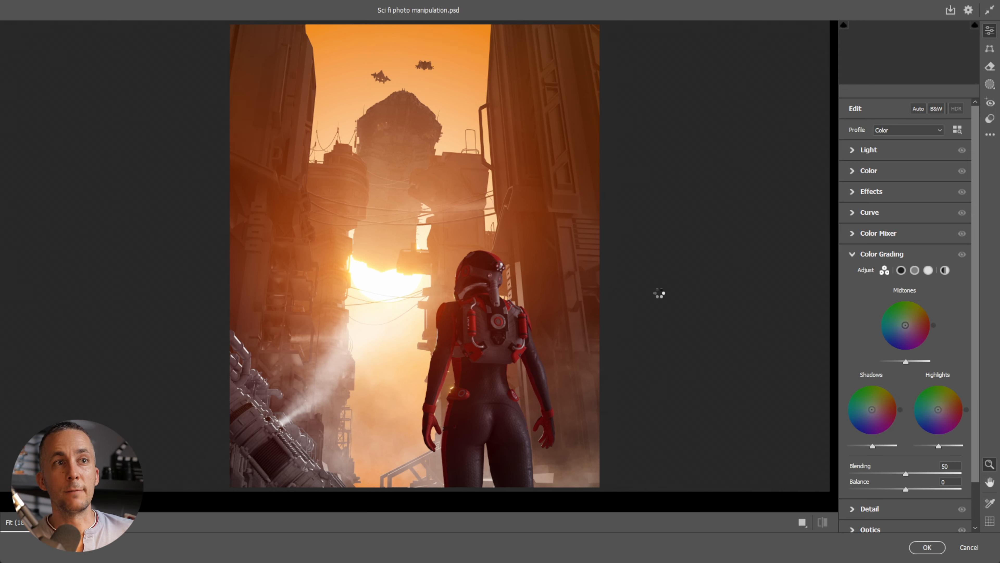
click(865, 154)
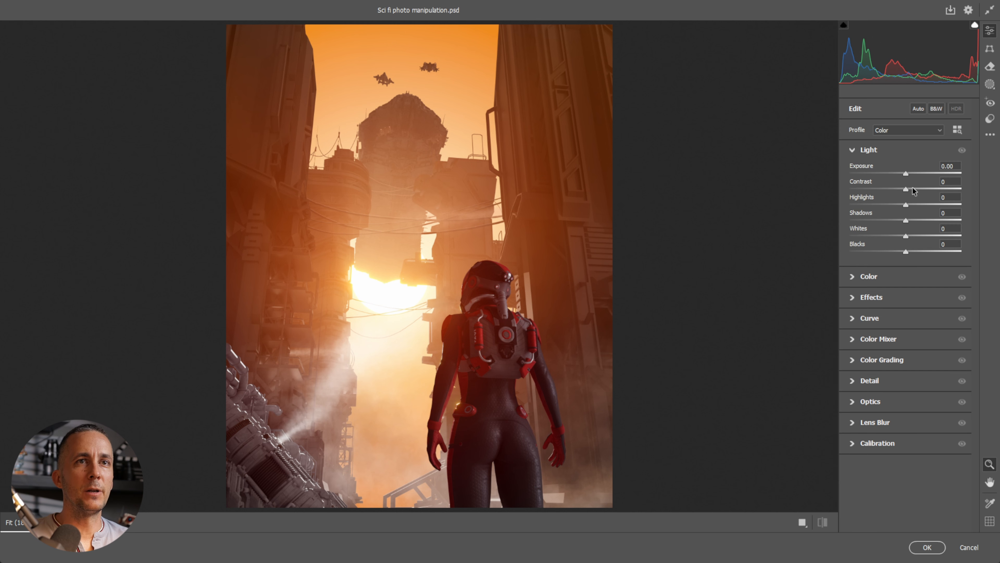
drag(906, 190, 888, 205)
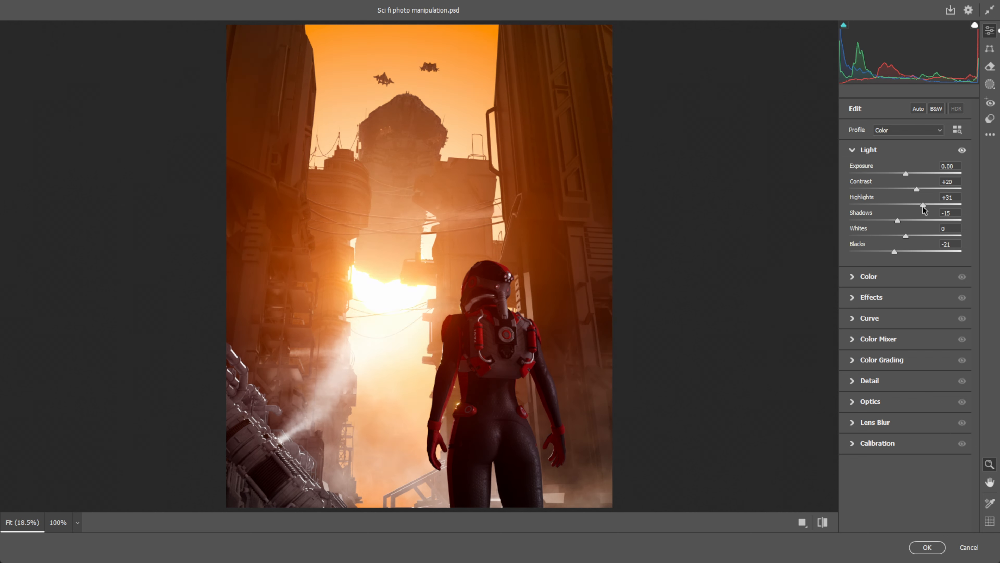
Fine-tune the color and effects sliders of the Camera Raw filter
click(878, 276)
click(878, 277)
drag(906, 229, 894, 230)
drag(905, 213, 911, 246)
drag(906, 262, 882, 263)
drag(905, 329, 962, 330)
drag(906, 299, 896, 299)
drag(882, 263, 891, 263)
Color grade the image by adjusting the tint hue and saturation, including the highlights
click(882, 427)
drag(850, 415, 915, 415)
drag(851, 431, 879, 415)
click(928, 271)
drag(903, 430, 879, 430)
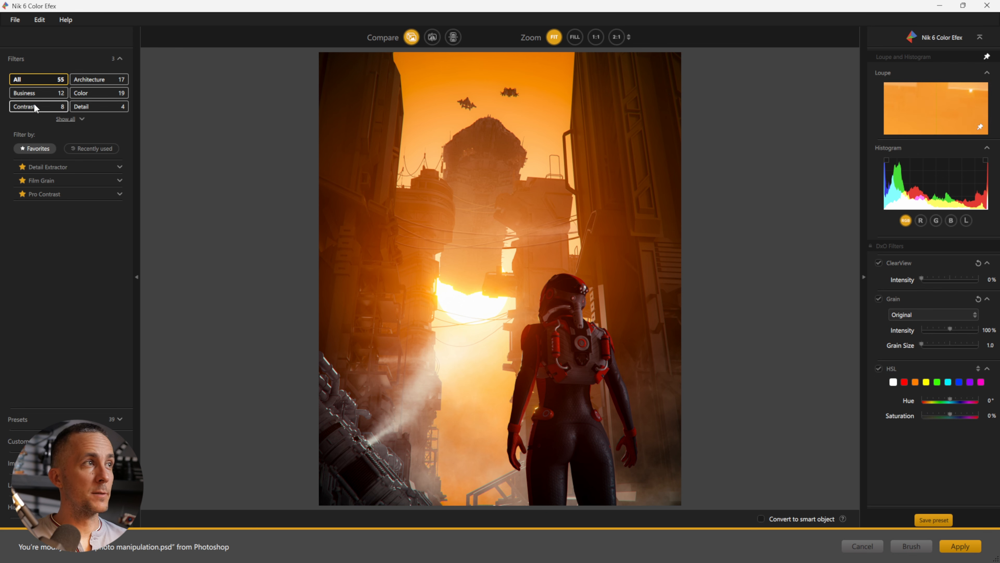
Apply Nik Color Efex Film Grain with 117 grain per pixel and 50% film contrast
click(46, 183)
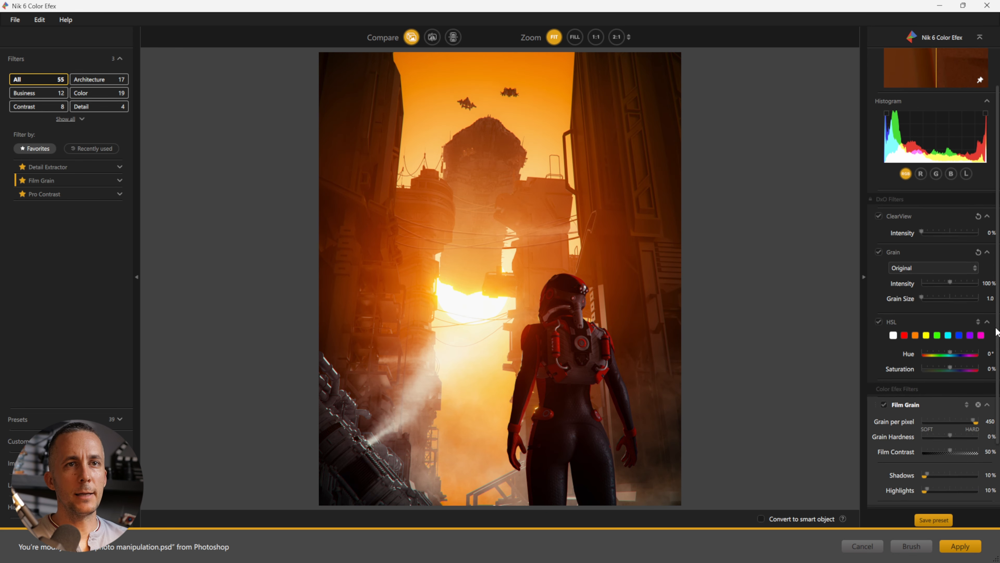
click(575, 37)
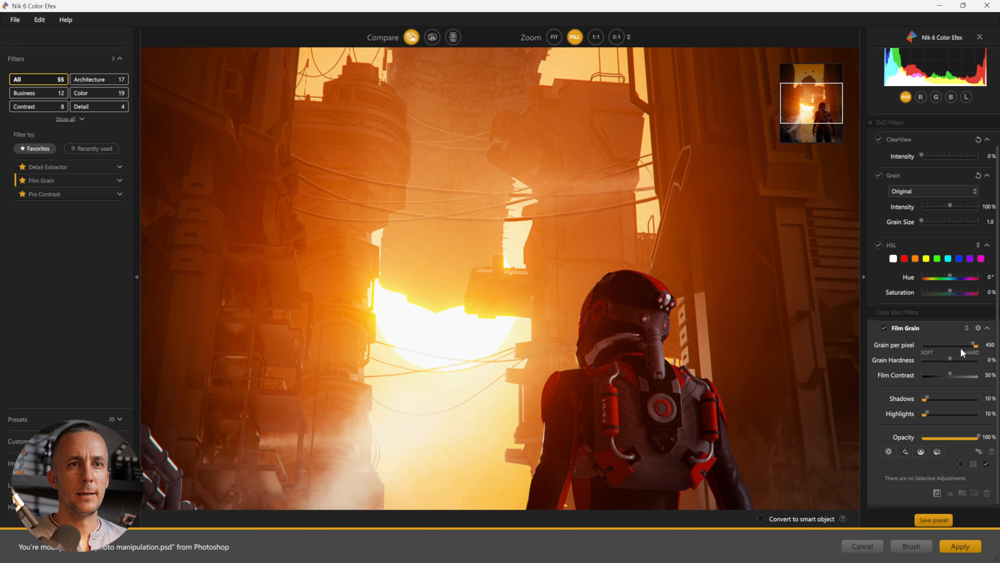
drag(971, 349, 937, 345)
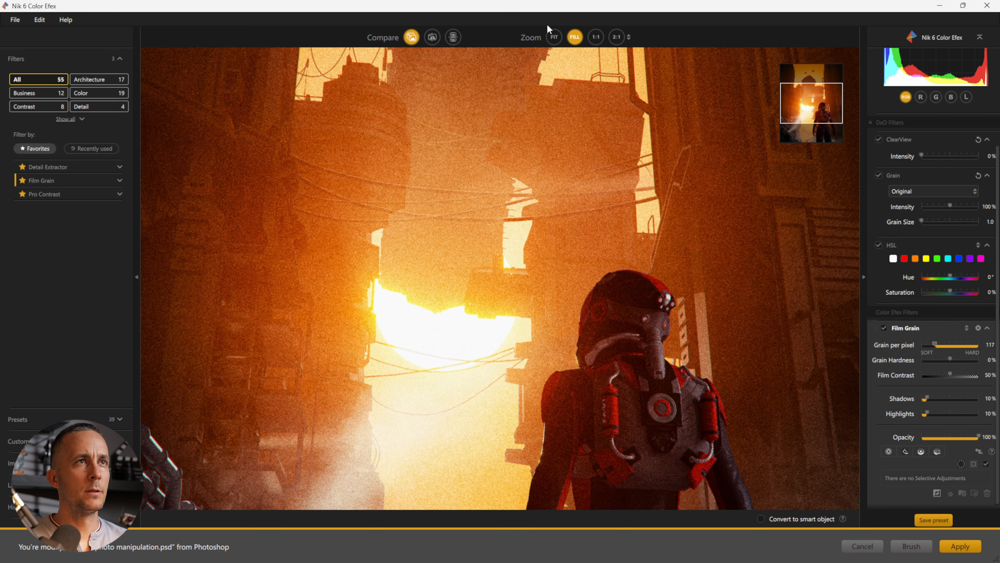
click(554, 37)
mouse_move(951, 373)
mouse_down()
mouse_move(936, 377)
mouse_move(955, 376)
mouse_up()
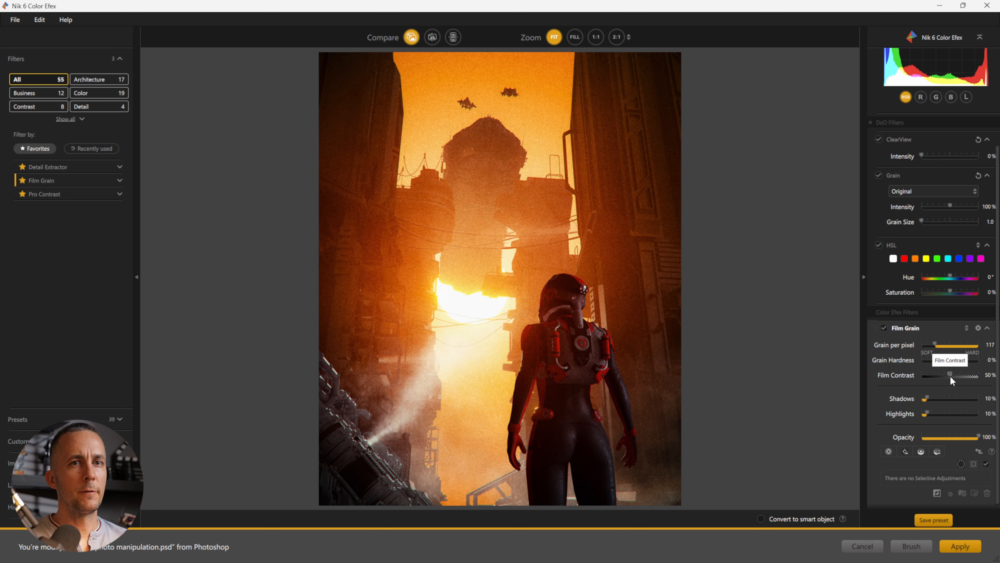
click(959, 548)
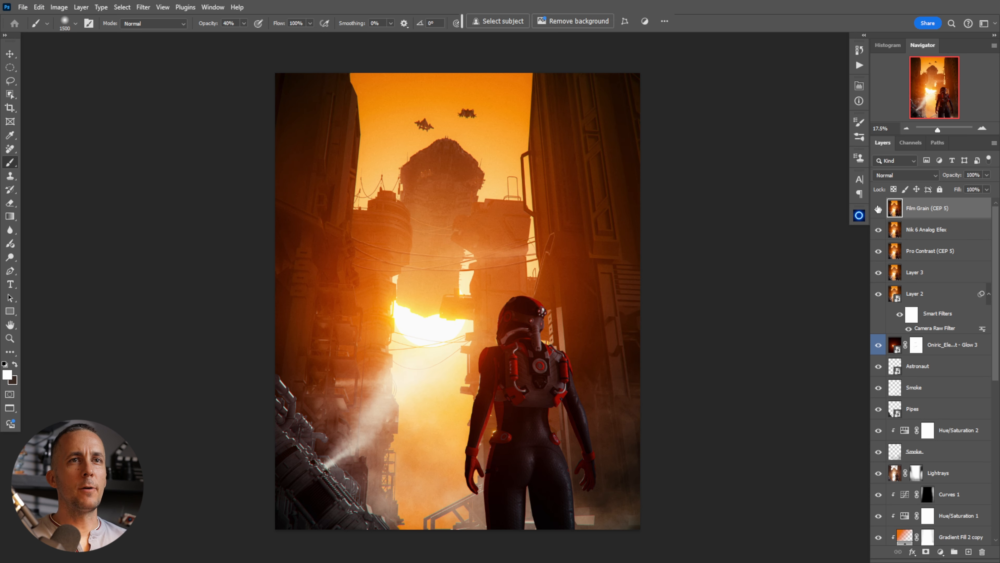
Hide the effect and adjustment layers to view the raw cutouts, and check the sunset and Gradient Fill 1 backgrounds by hiding and showing them
scroll(551, 280, up, 1)
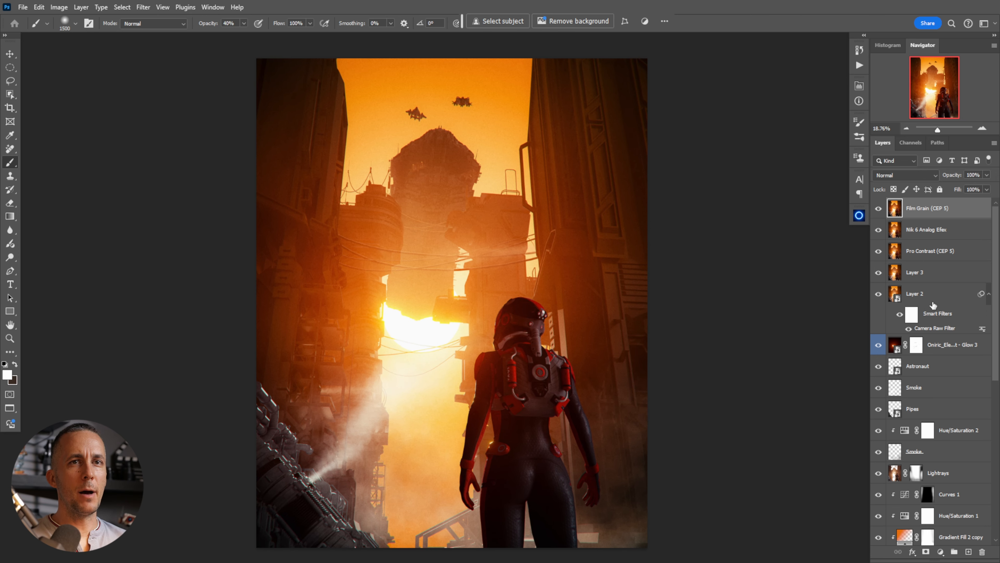
drag(879, 208, 879, 215)
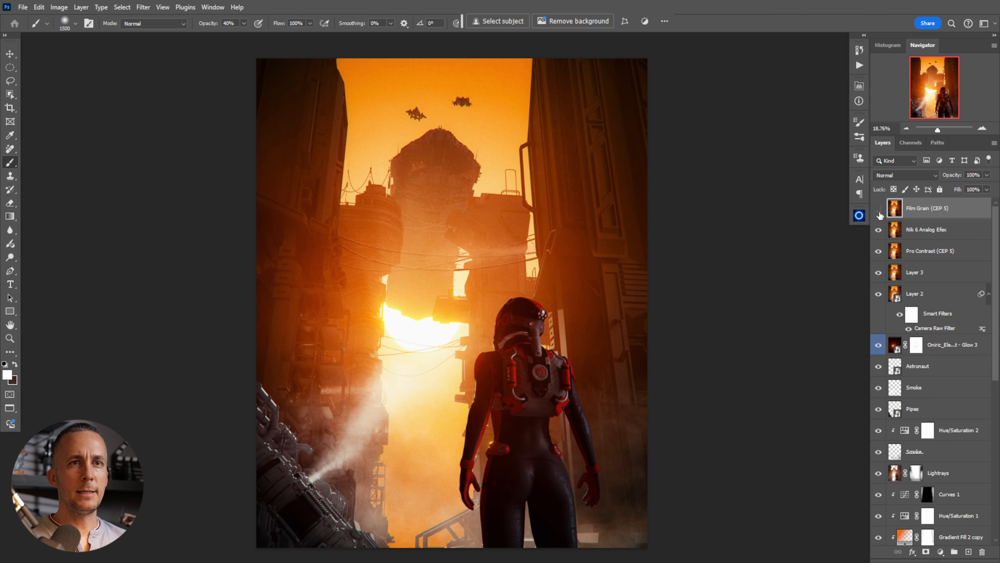
drag(879, 215, 878, 284)
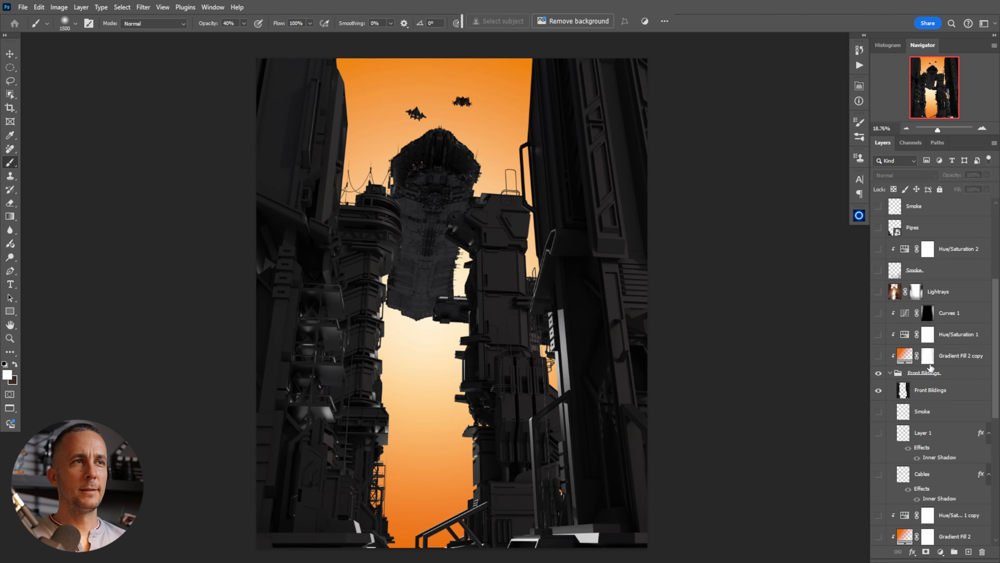
scroll(930, 367, up, 5)
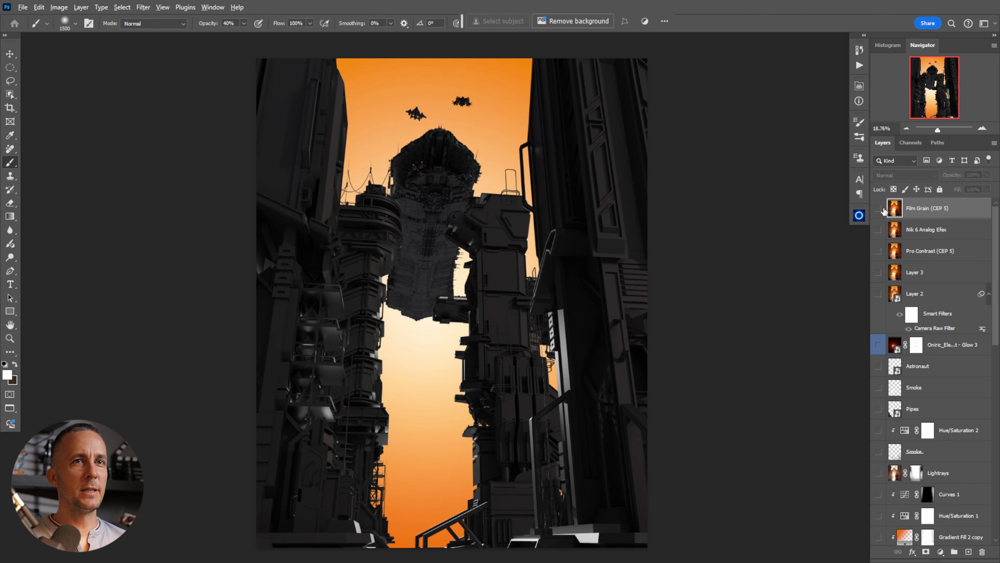
scroll(902, 394, down, 10)
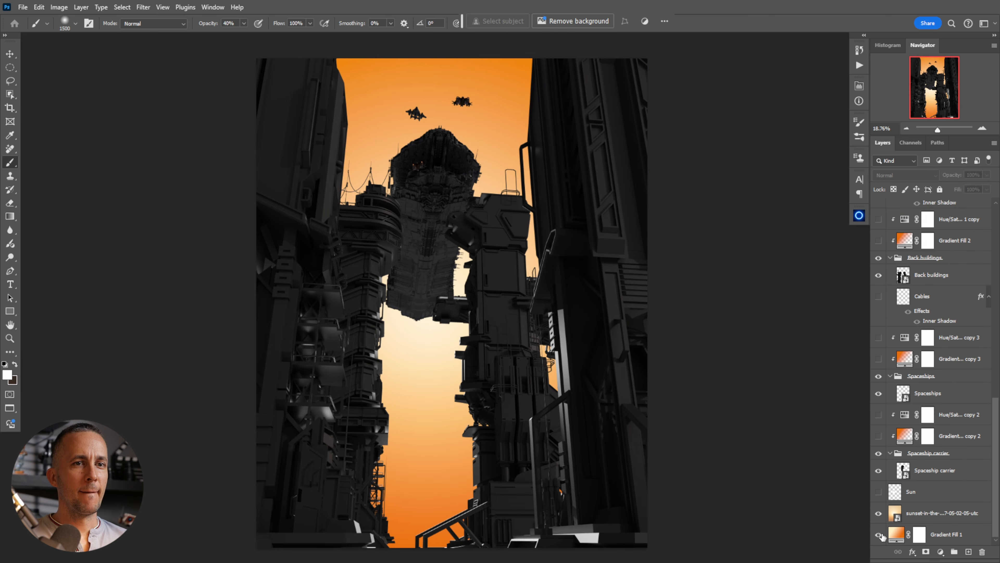
click(879, 535)
click(879, 535)
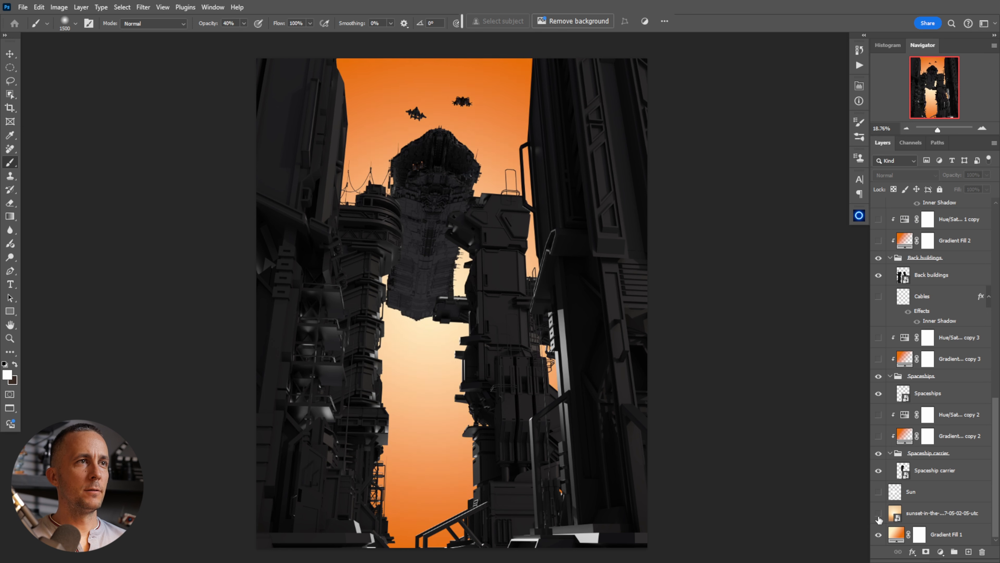
scroll(919, 515, up, 15)
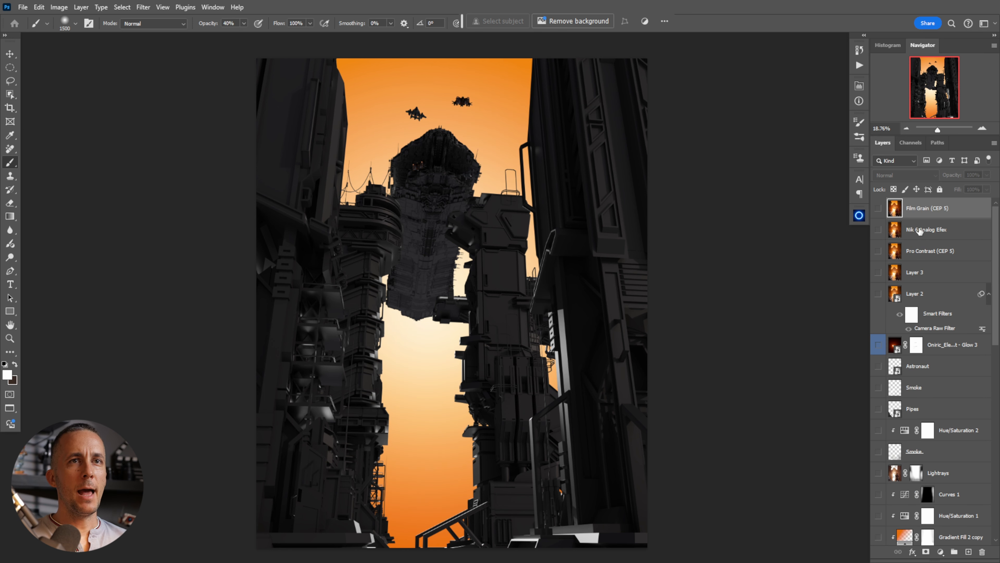
Show the Astronaut and Pipes layers in the raw version and compare it with the finished Film Grain layer
click(879, 209)
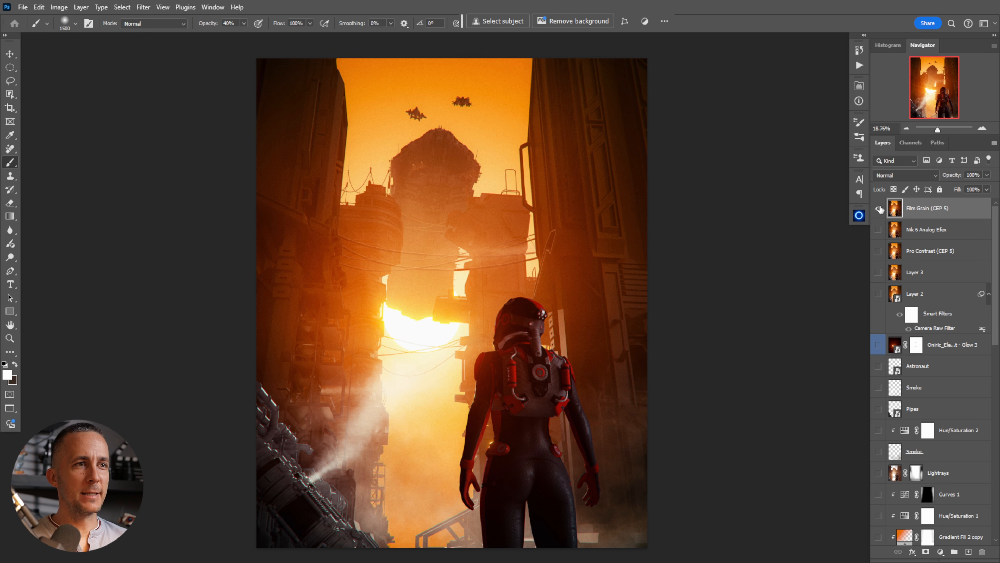
click(879, 208)
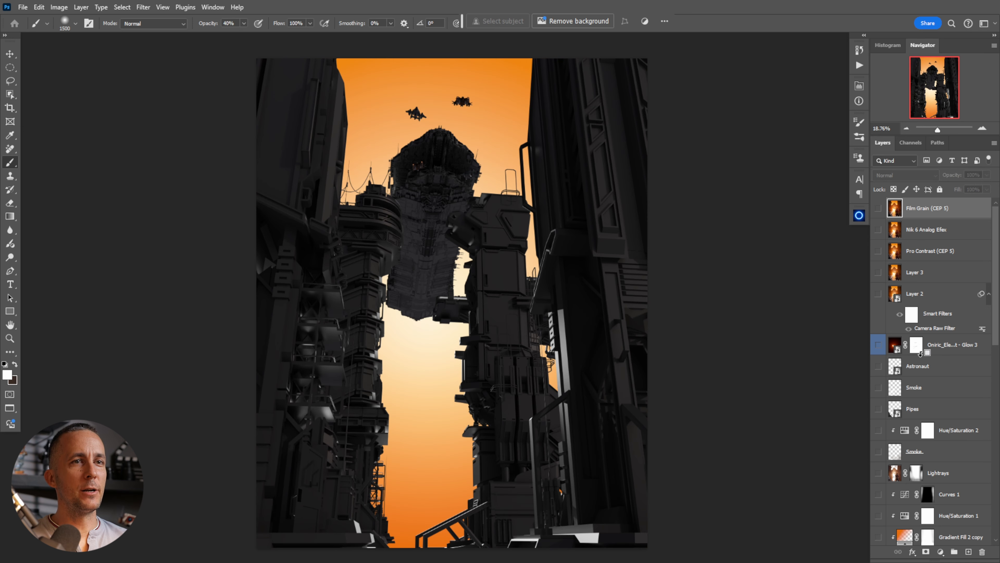
click(879, 367)
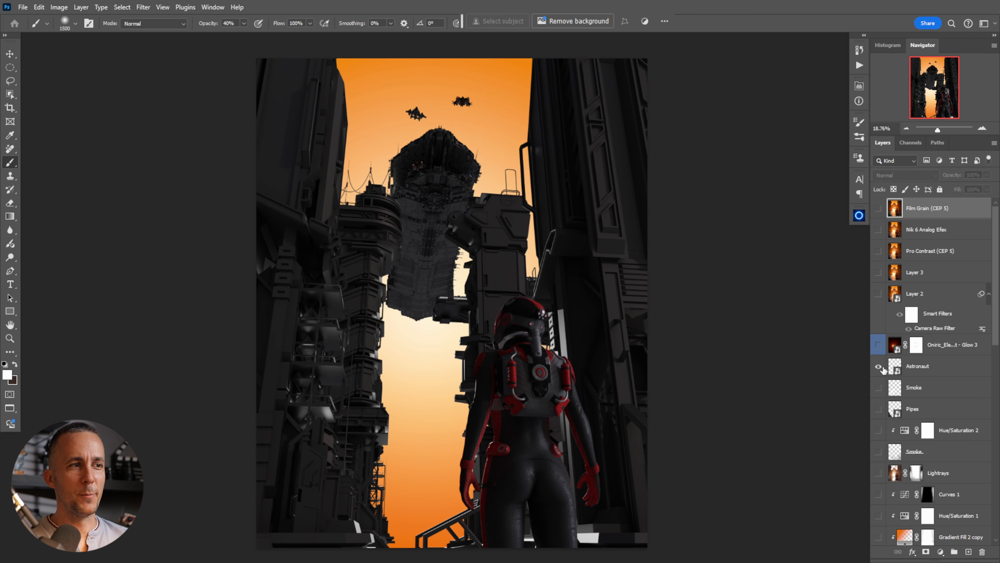
click(879, 408)
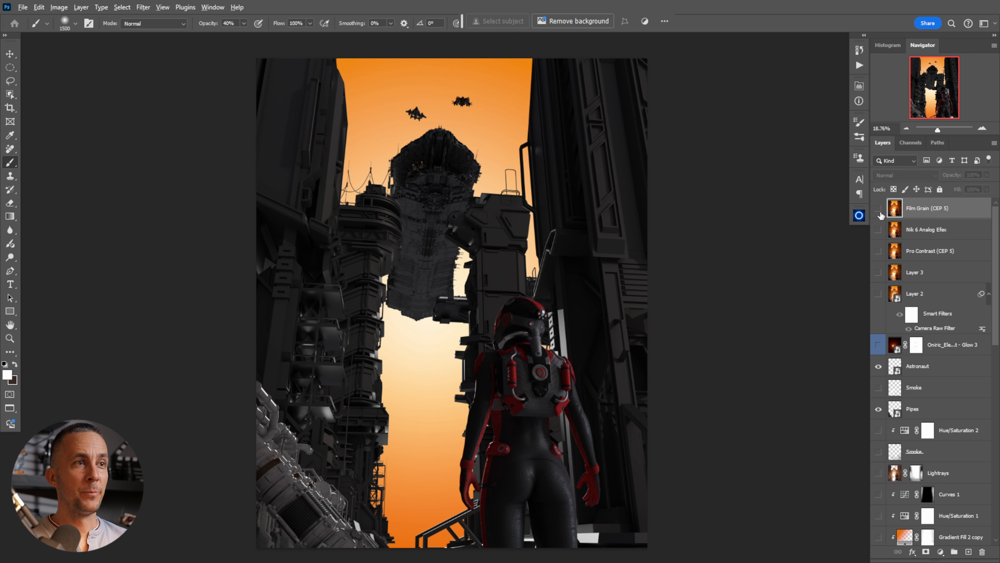
alt+click(879, 210)
alt+click(880, 213)
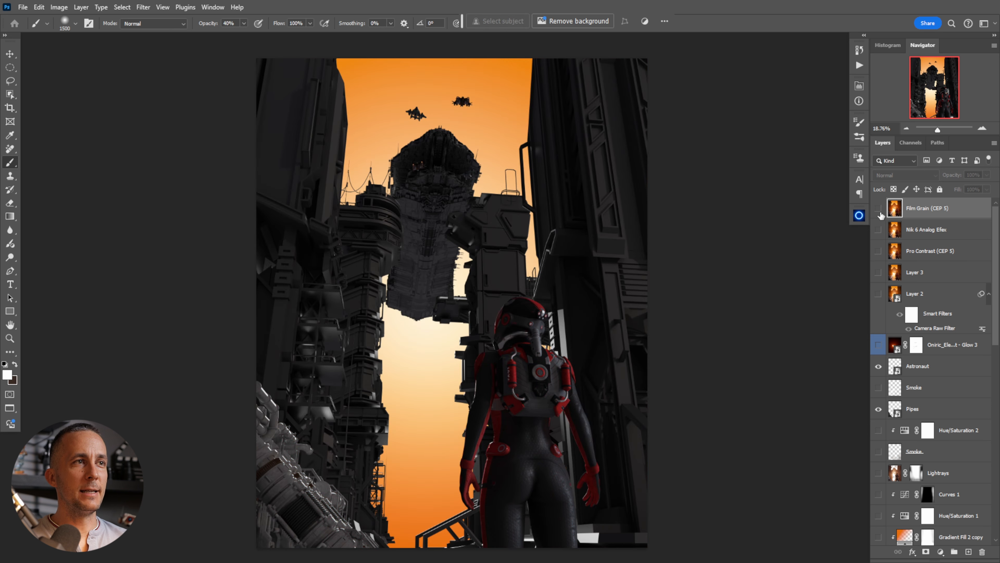
alt+click(881, 213)
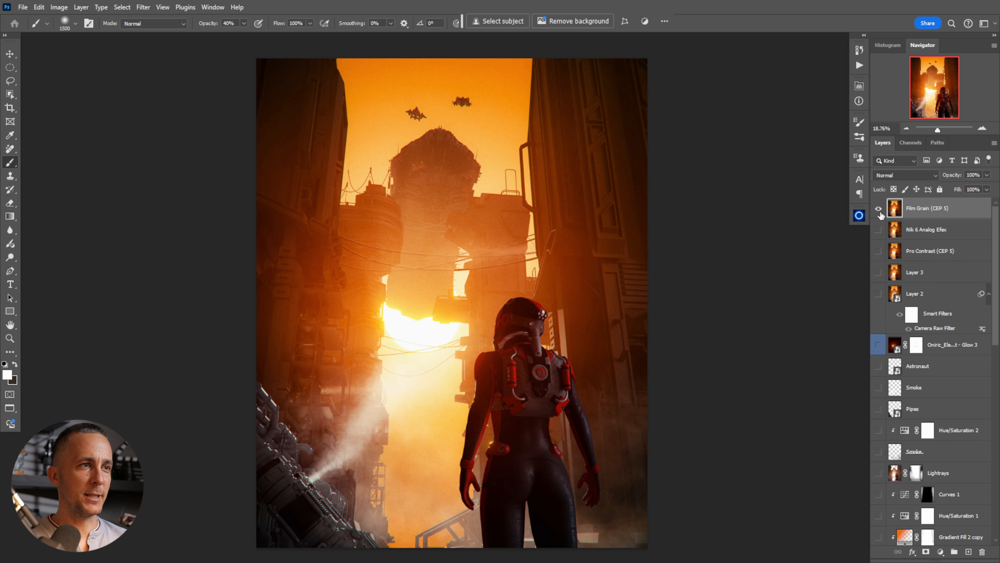